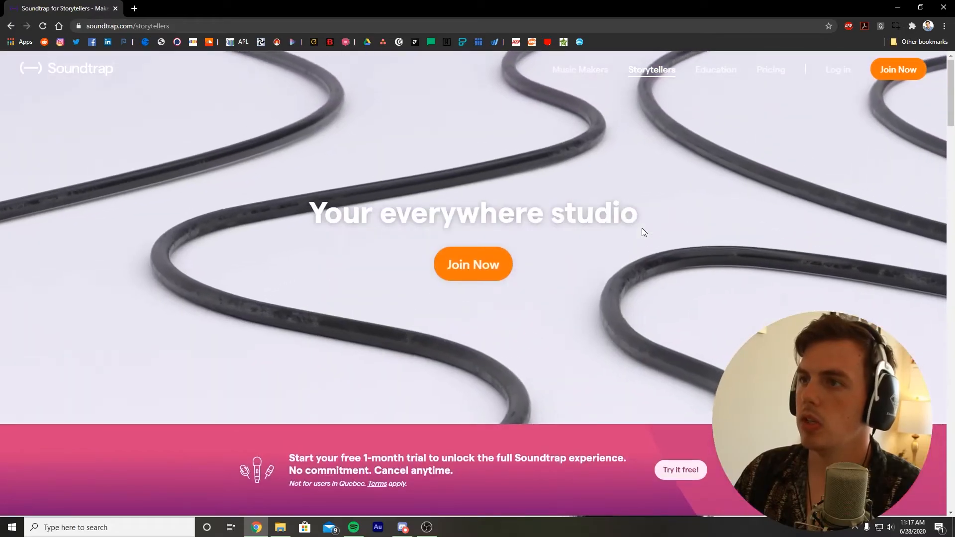
# Browse the Soundtrap Storytellers page past the transcript example and play the Soundtrap for Storytellers video
pyautogui.scroll(-1, 658, 269)
pyautogui.scroll(-3, 651, 288)
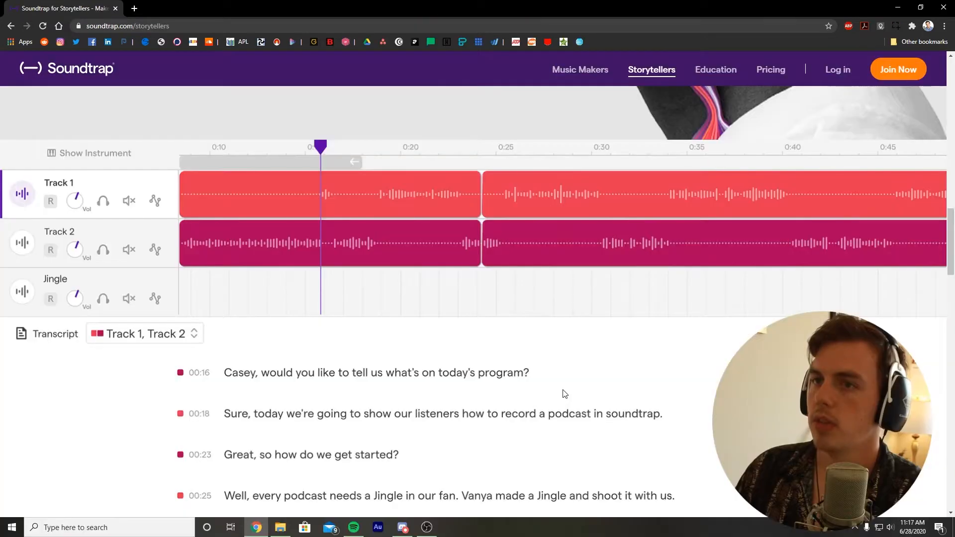
pyautogui.scroll(-8, 565, 394)
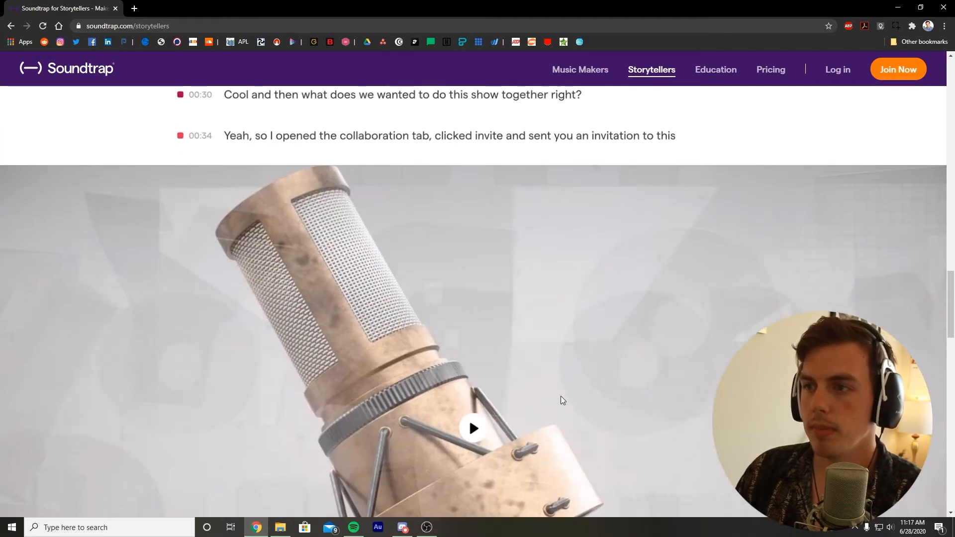
pyautogui.scroll(-2, 560, 396)
pyautogui.click(483, 328)
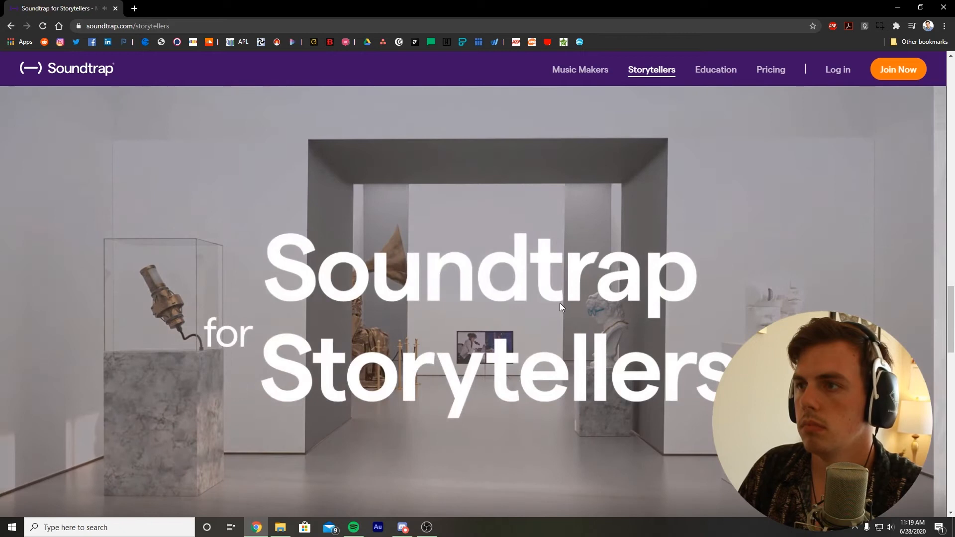
# Read the feature descriptions below the Storytellers video, covering editing, remote interviews, collaboration, jingles and uploading to Spotify
pyautogui.scroll(-10, 560, 306)
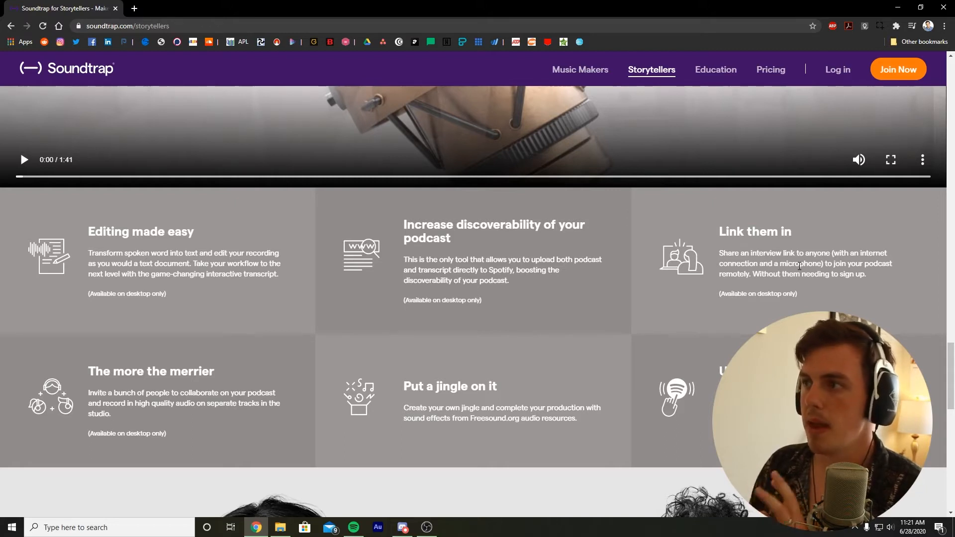
pyautogui.scroll(-1, 260, 385)
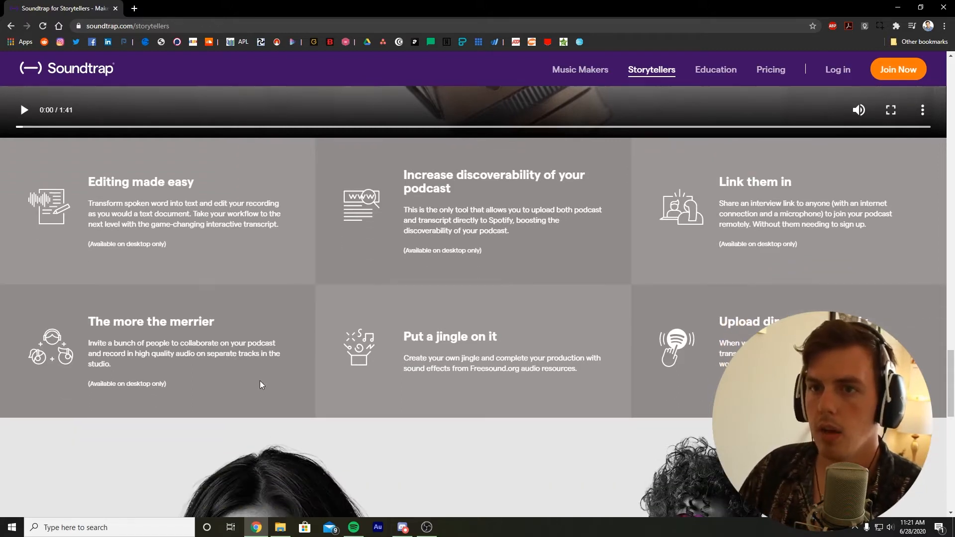
pyautogui.scroll(-1, 259, 385)
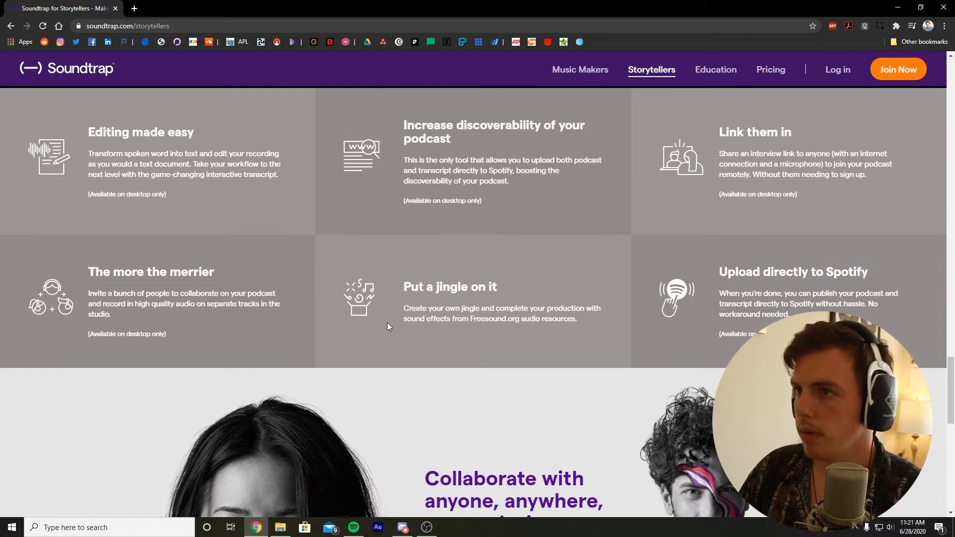
pyautogui.scroll(-1, 818, 288)
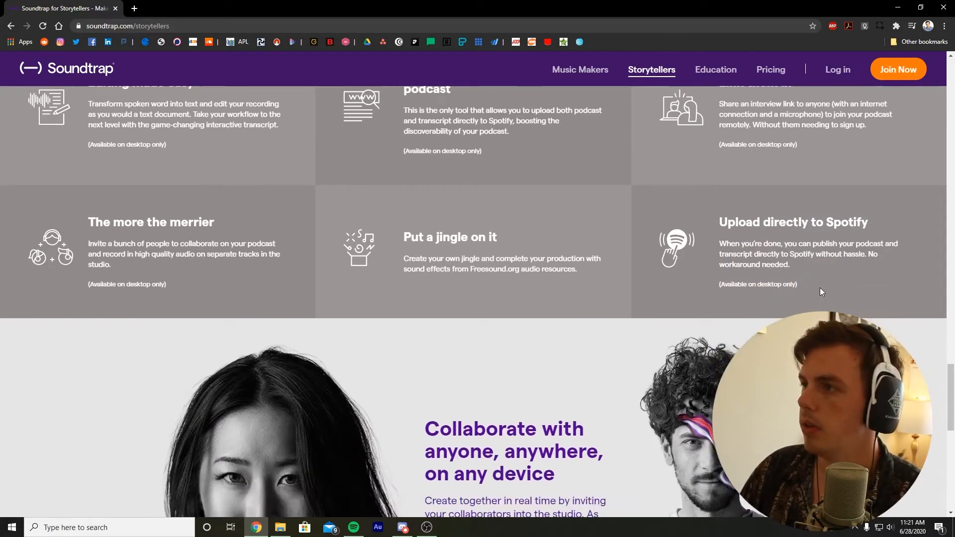
pyautogui.scroll(-1, 819, 291)
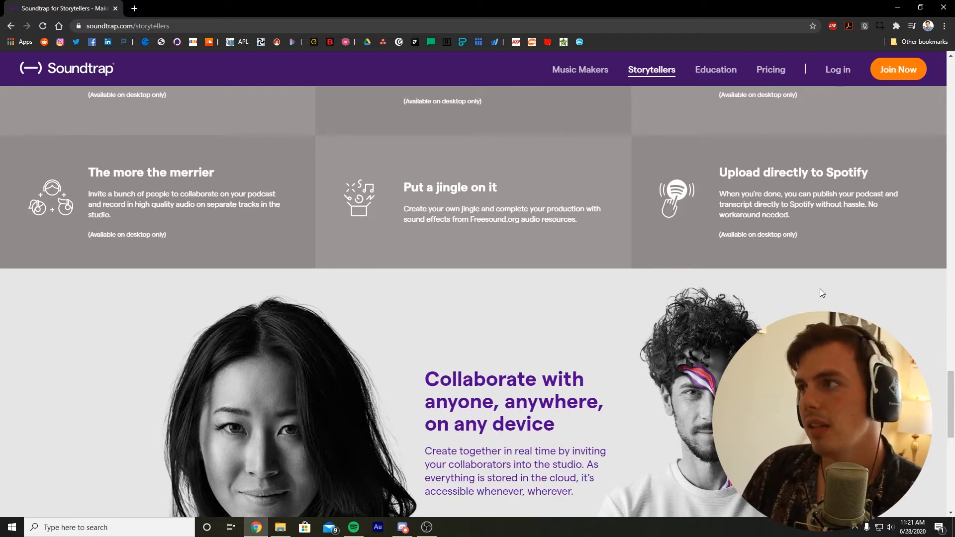
pyautogui.scroll(2, 821, 293)
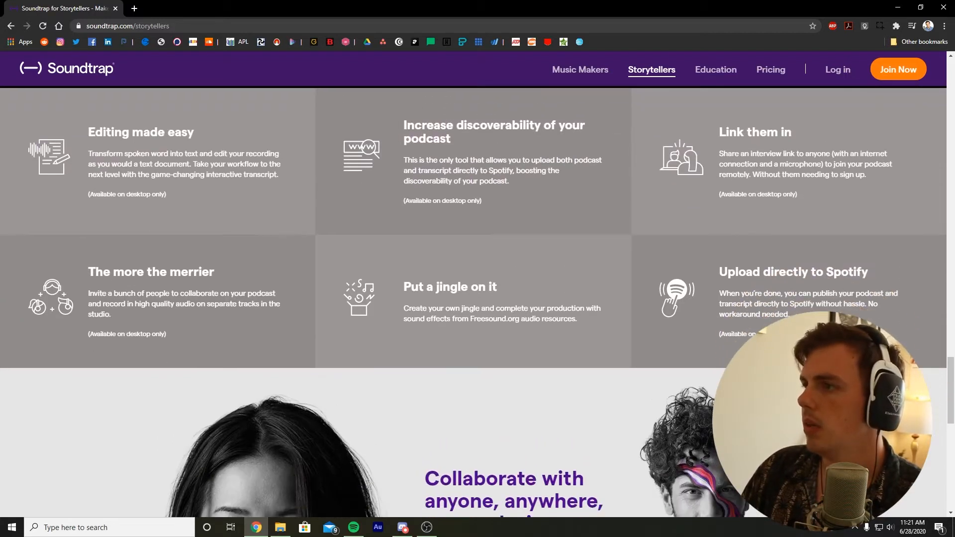
pyautogui.scroll(-3, 821, 292)
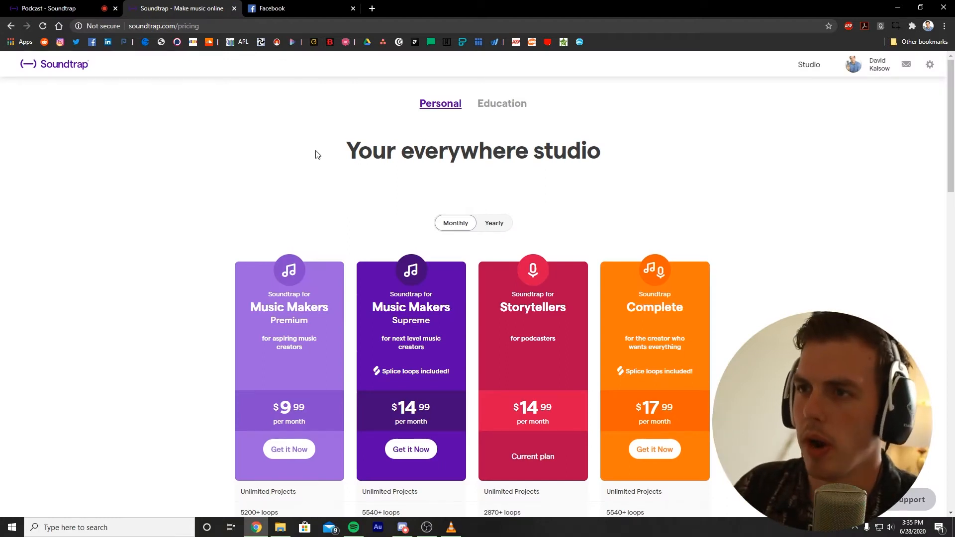
# Compare the personal plan prices under yearly and monthly billing
pyautogui.scroll(-1, 317, 154)
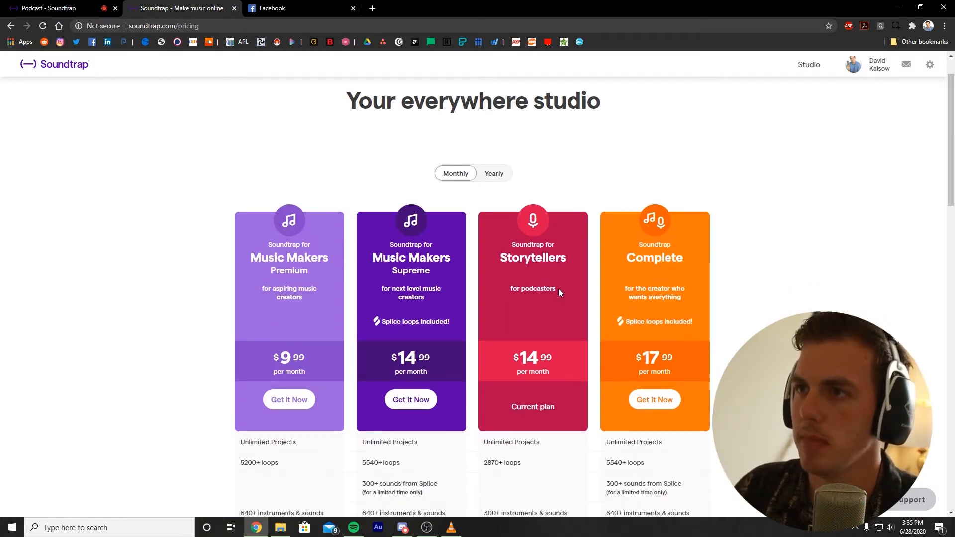
pyautogui.click(503, 179)
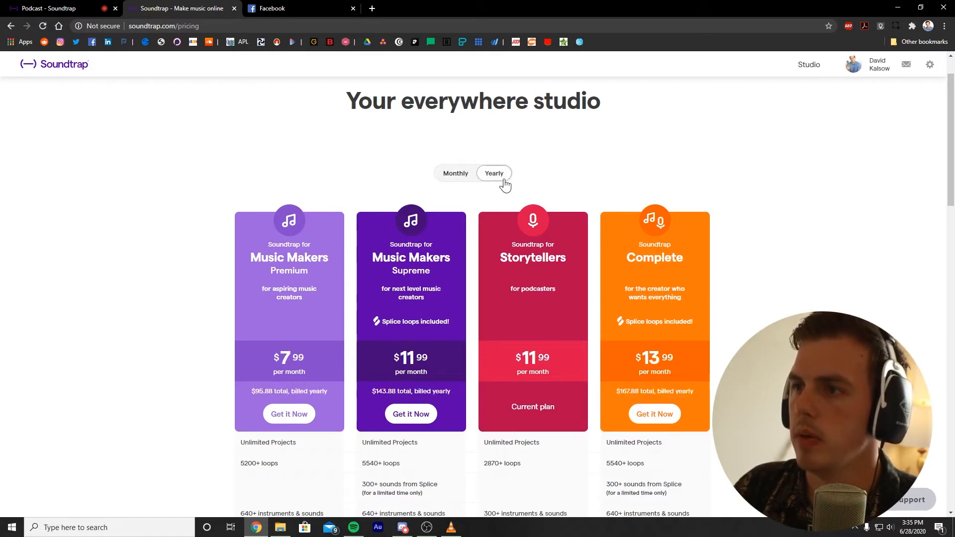
pyautogui.click(452, 174)
# Examine the feature lists of the four paid plans and the Free plan on the pricing page
pyautogui.scroll(-5, 517, 229)
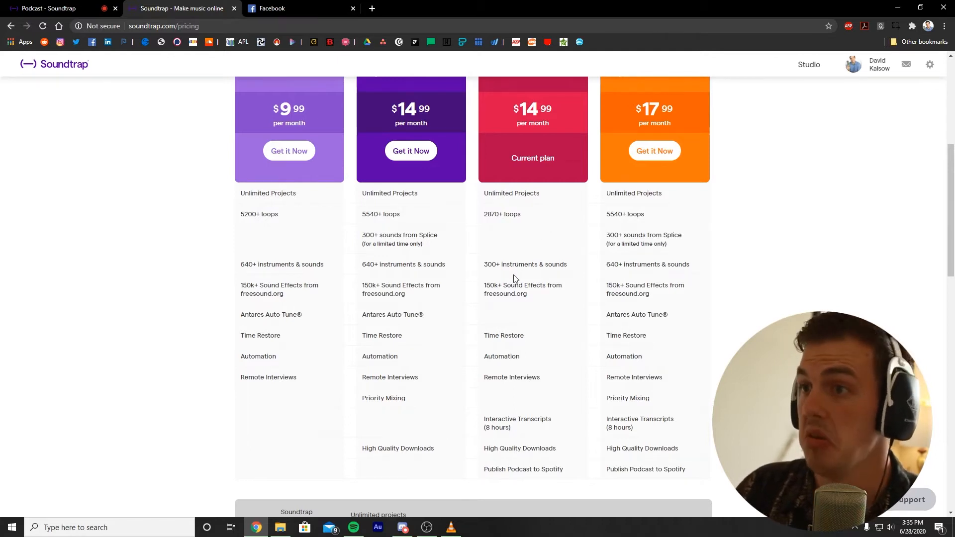
pyautogui.scroll(-1, 515, 278)
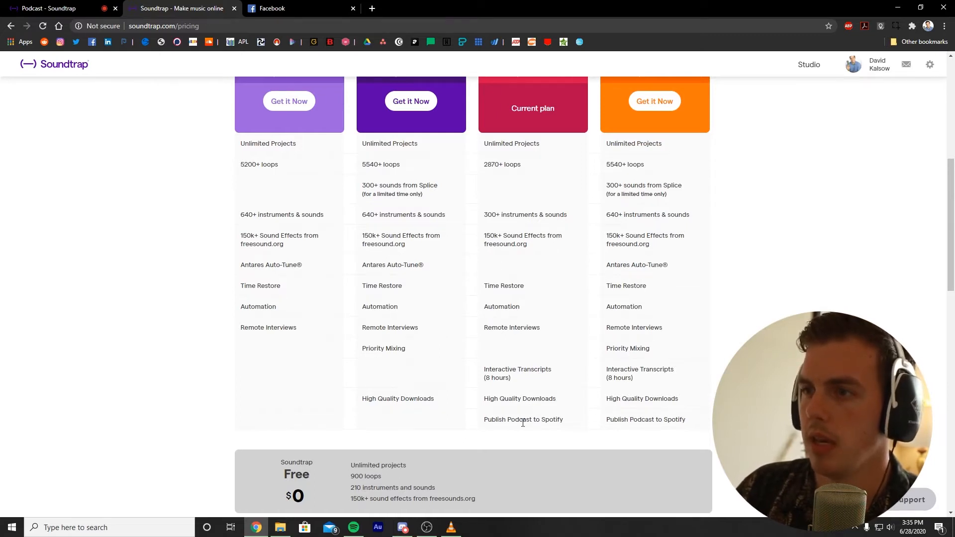
pyautogui.scroll(-1, 542, 430)
pyautogui.scroll(-1, 569, 375)
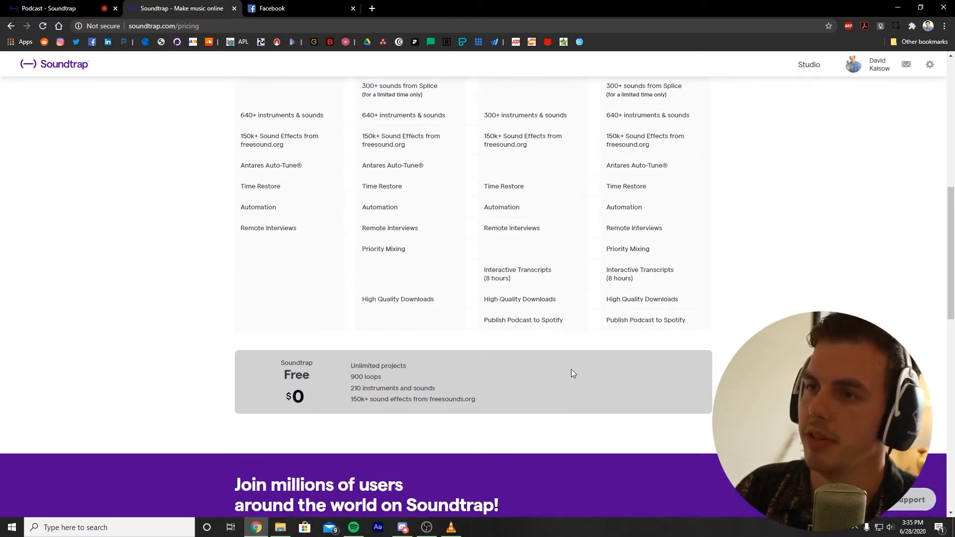
pyautogui.scroll(-2, 275, 348)
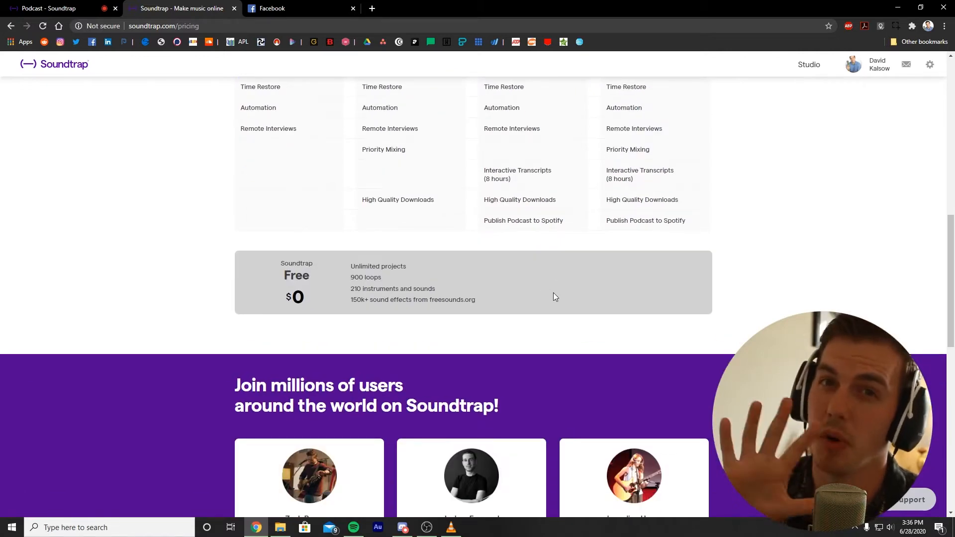
pyautogui.scroll(-6, 553, 293)
pyautogui.scroll(10, 553, 293)
pyautogui.scroll(5, 553, 292)
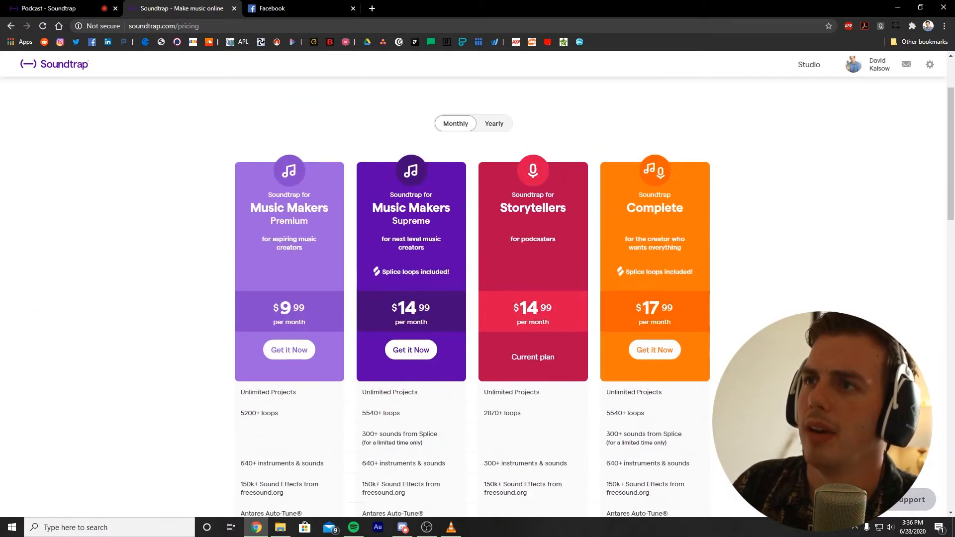
pyautogui.scroll(-2, 553, 293)
pyautogui.scroll(-15, 553, 293)
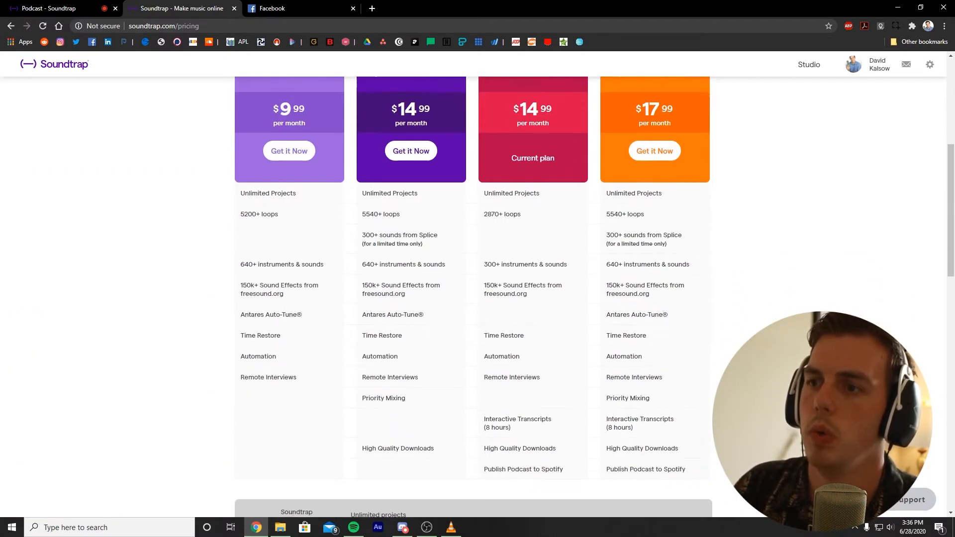
pyautogui.scroll(15, 553, 292)
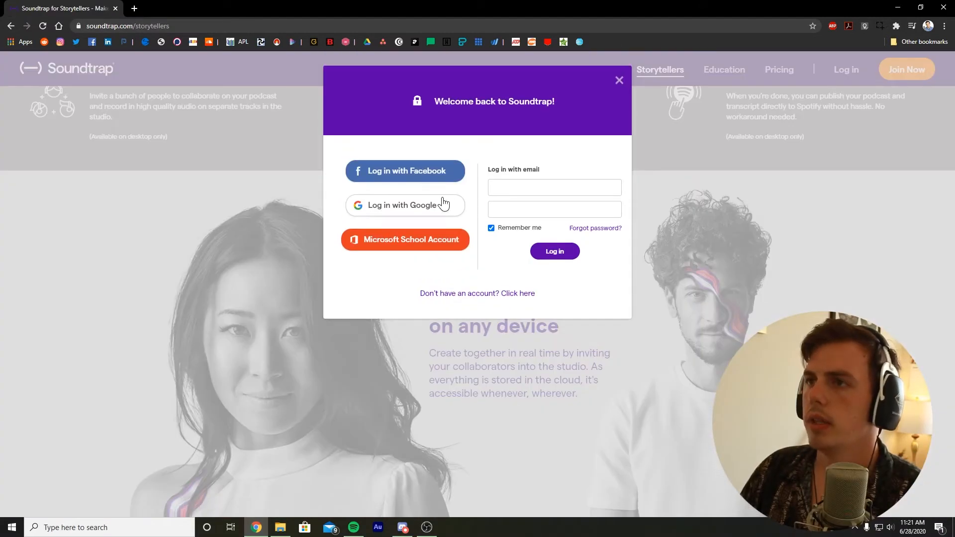
# Log in to Soundtrap with Google and look over the project folders on the profile page
pyautogui.click(443, 207)
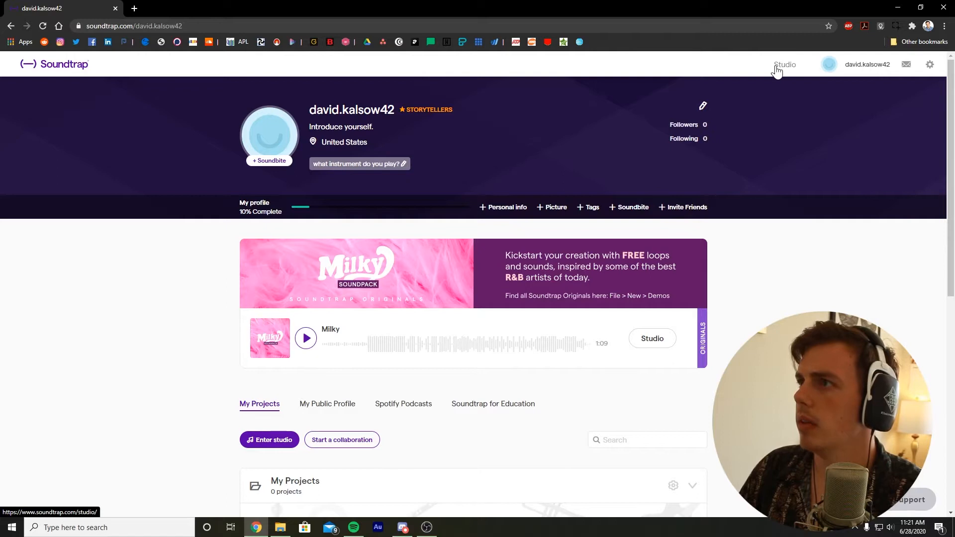
pyautogui.scroll(-4, 267, 155)
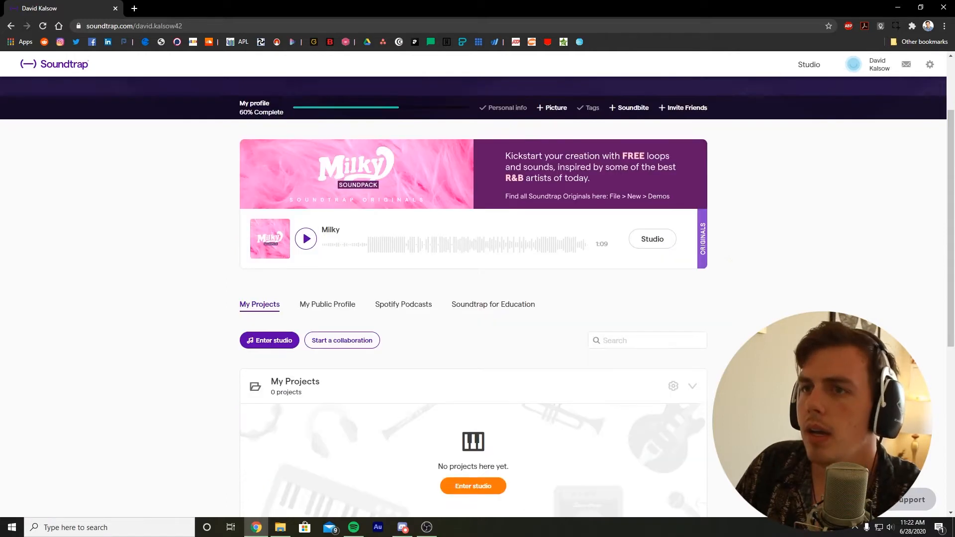
pyautogui.scroll(-1, 376, 253)
pyautogui.scroll(-3, 376, 253)
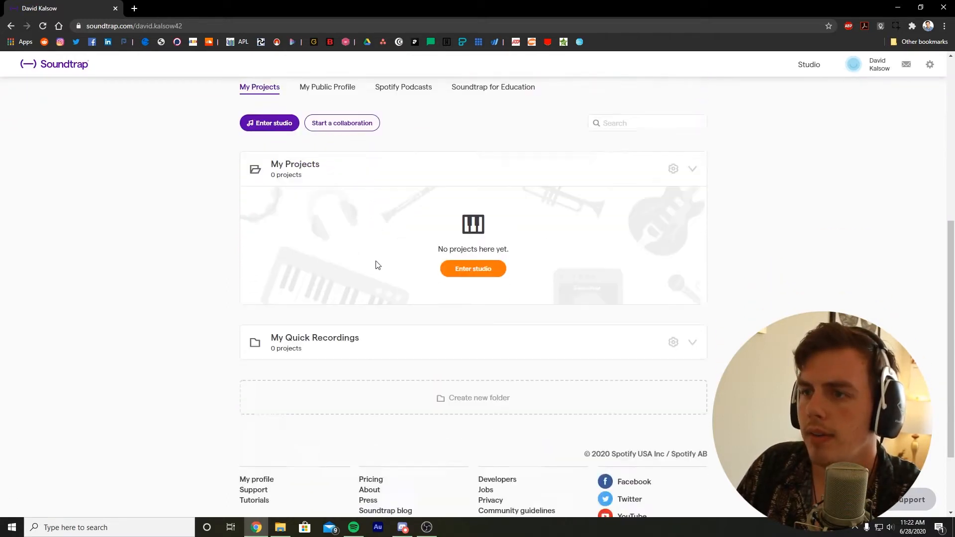
pyautogui.scroll(2, 422, 359)
pyautogui.scroll(2, 422, 359)
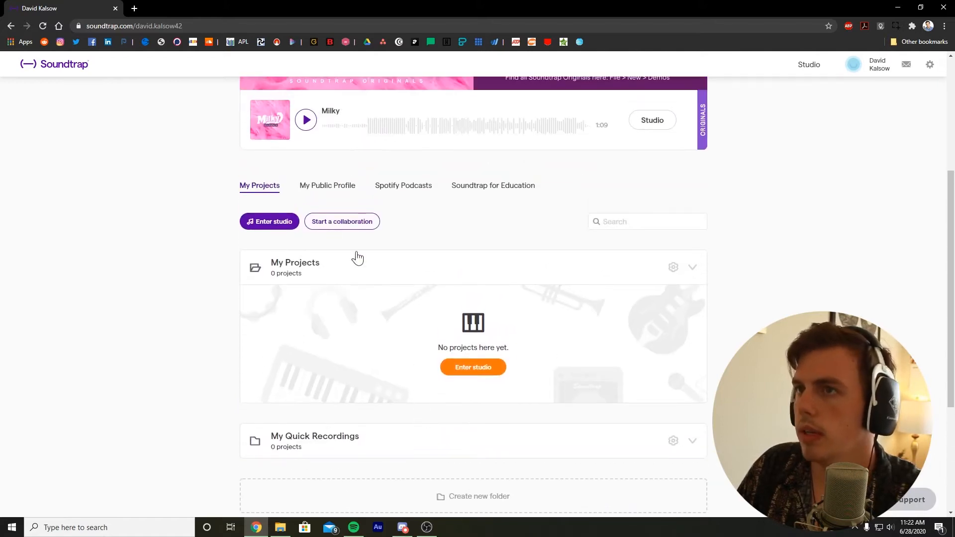
# Review the fields of the new show form for Spotify podcasts and cancel the form
pyautogui.click(326, 191)
pyautogui.click(383, 195)
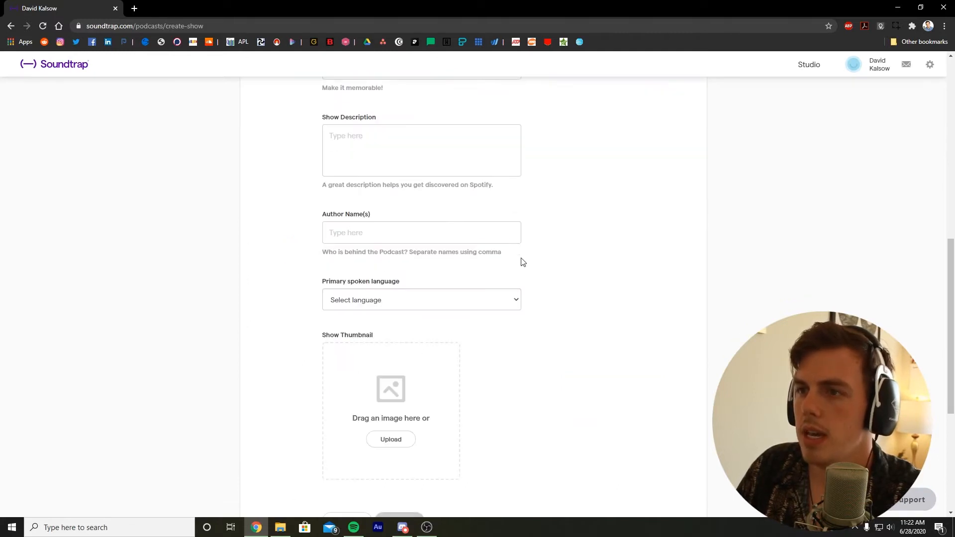
pyautogui.scroll(-3, 520, 260)
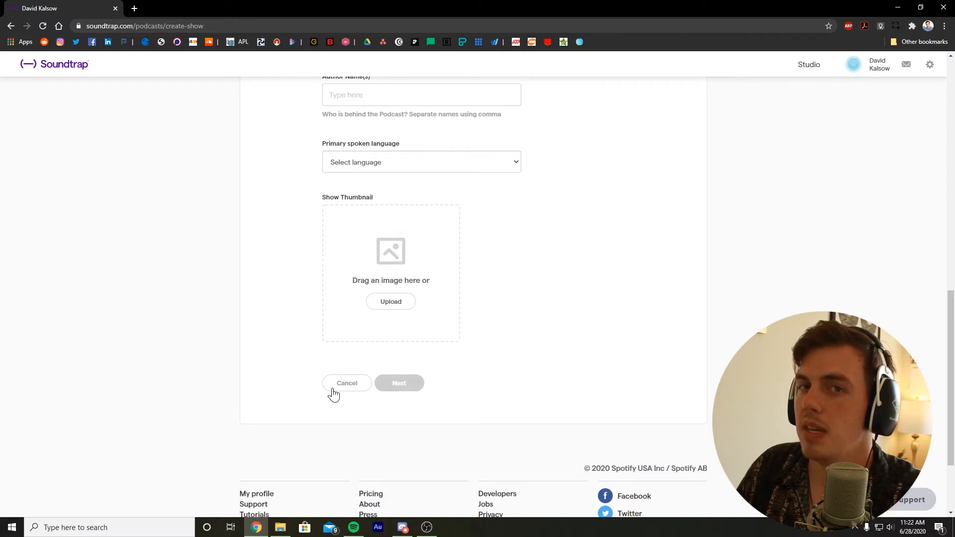
pyautogui.click(346, 382)
pyautogui.scroll(5, 643, 298)
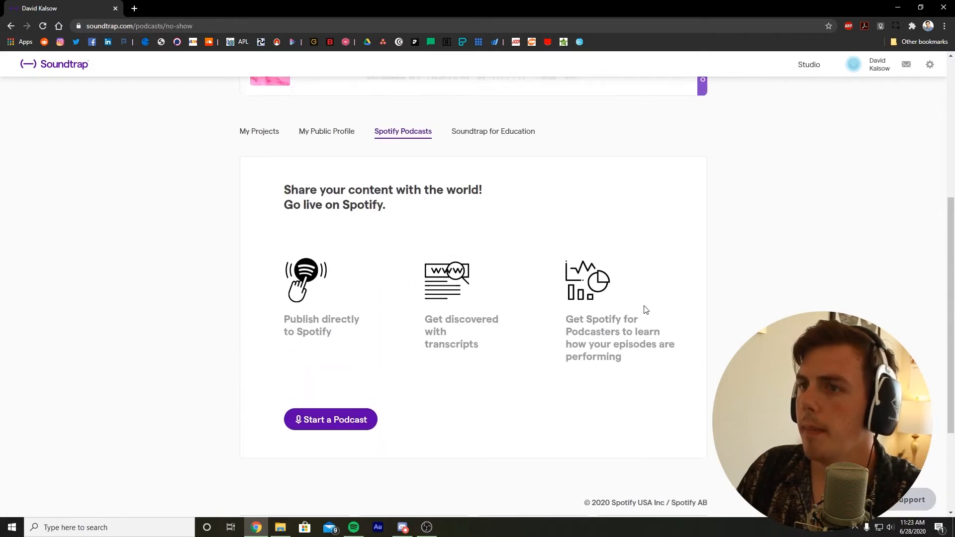
# Preview the Milky soundpack track from the home page and pause it
pyautogui.scroll(-1, 544, 292)
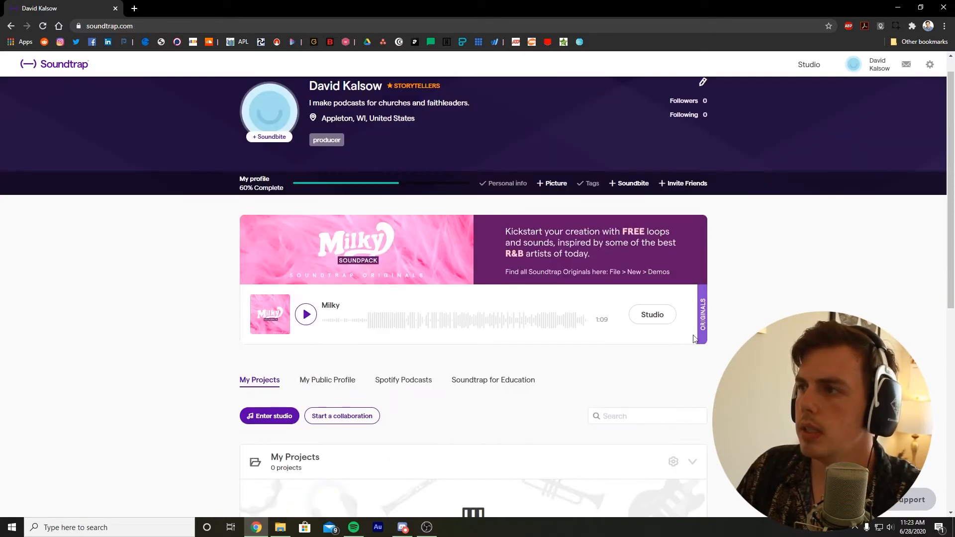
pyautogui.click(305, 319)
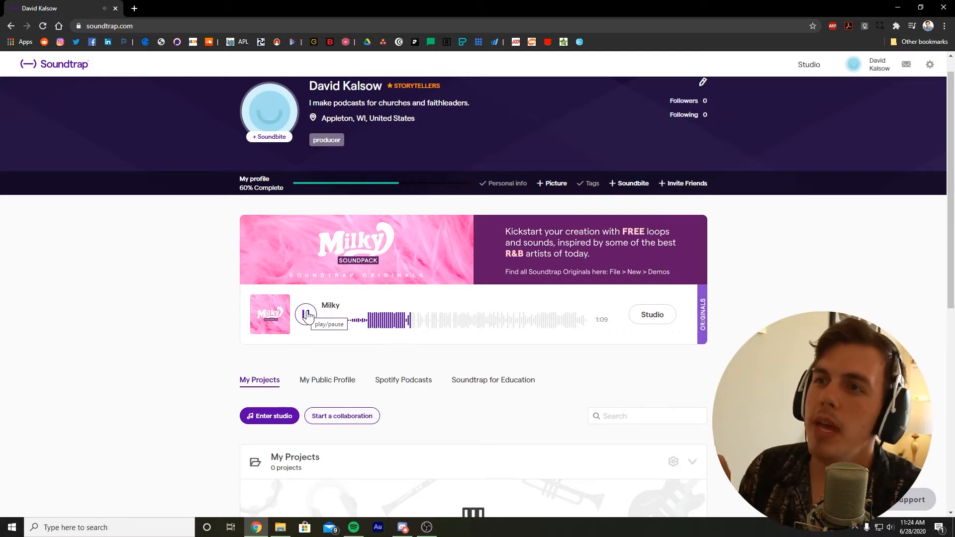
pyautogui.click(306, 314)
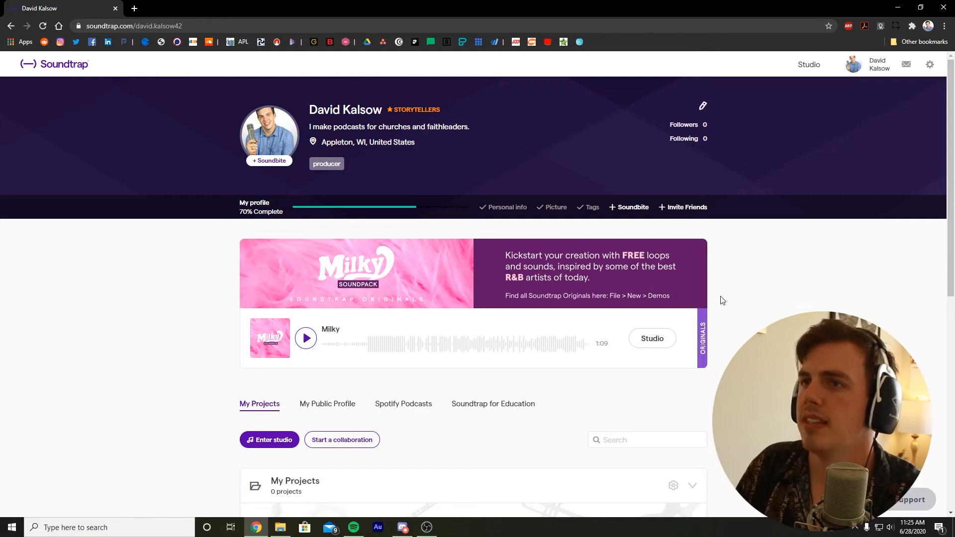
# Enter the studio from My Projects, open the Podcast demo project and play it back
pyautogui.scroll(-7, 723, 303)
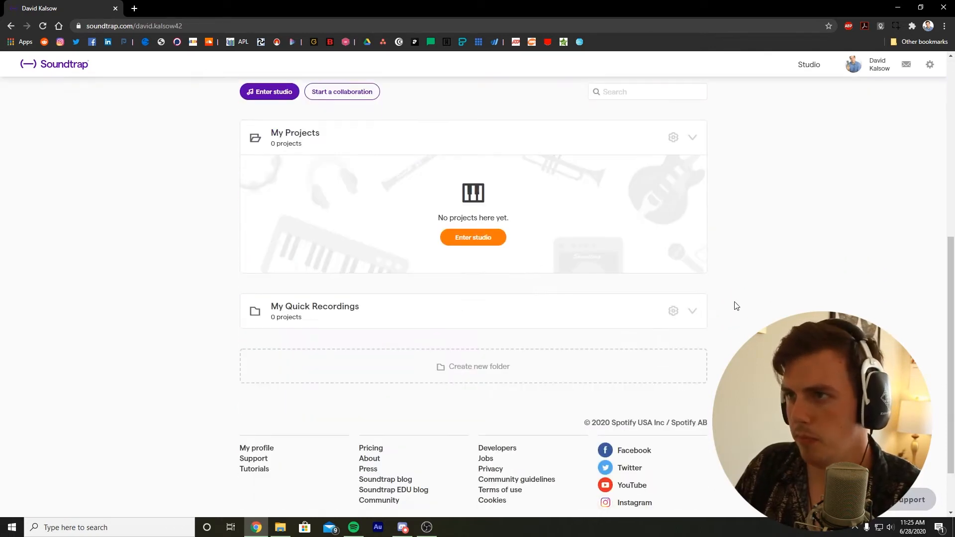
pyautogui.scroll(2, 743, 307)
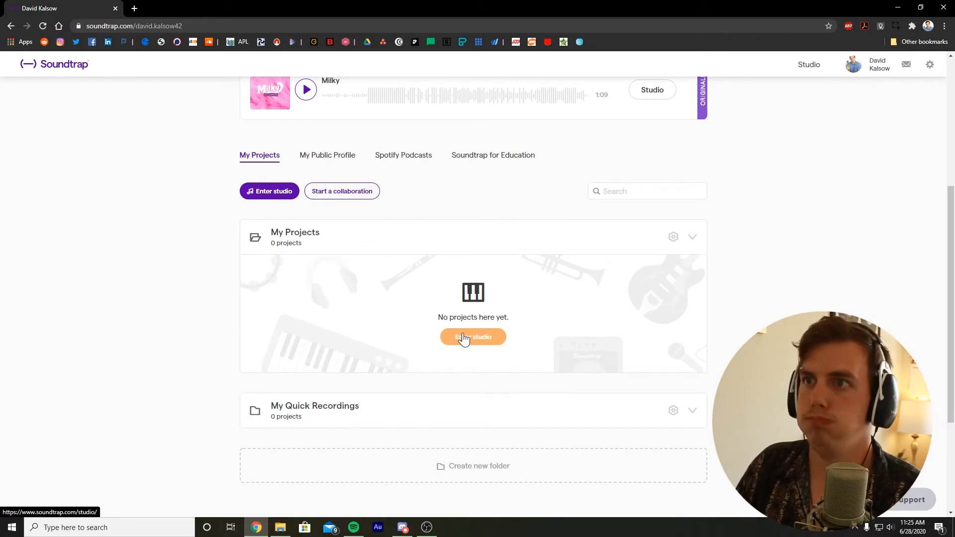
pyautogui.click(463, 339)
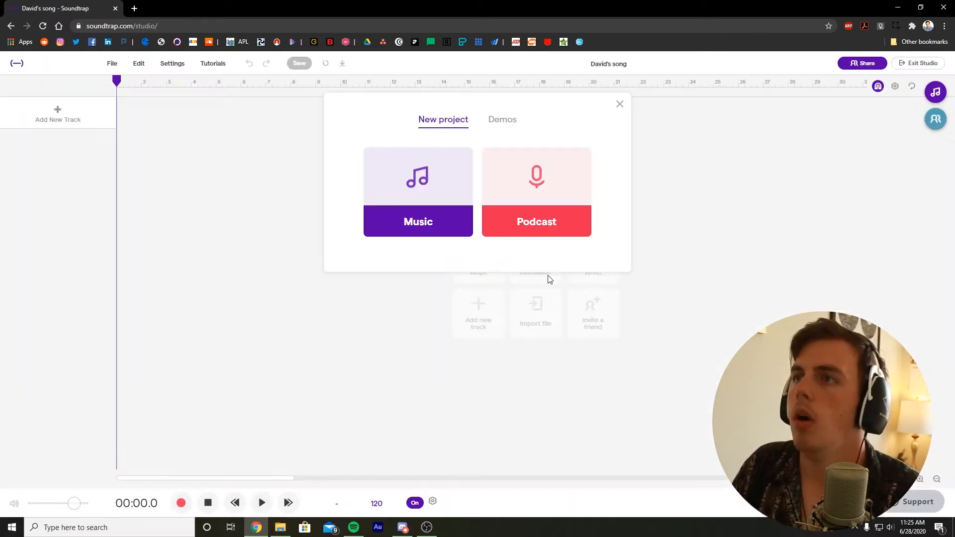
pyautogui.click(500, 125)
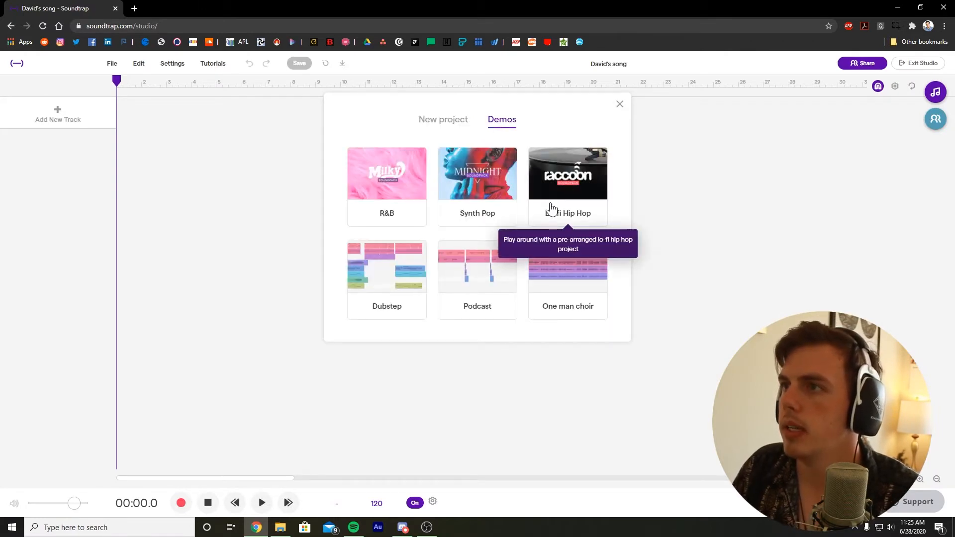
pyautogui.click(474, 281)
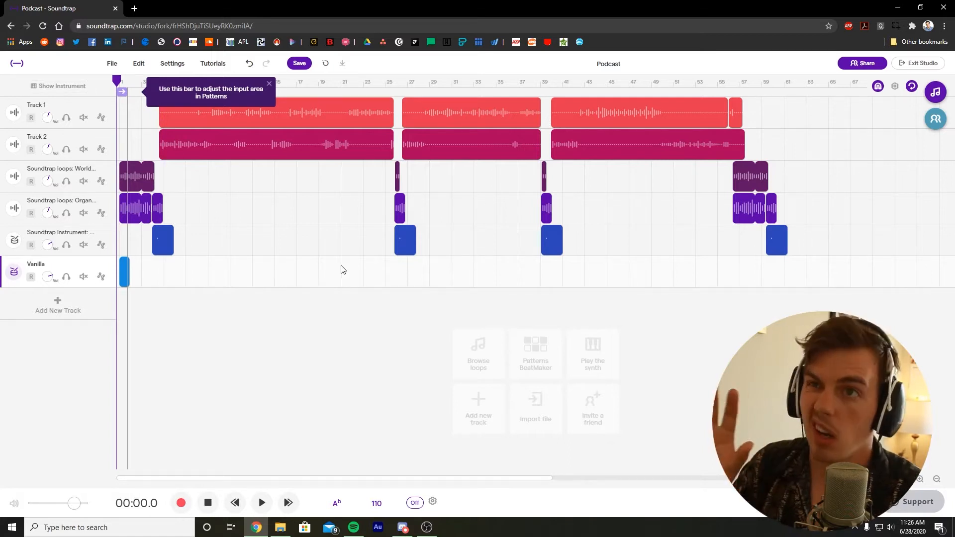
pyautogui.press('space')
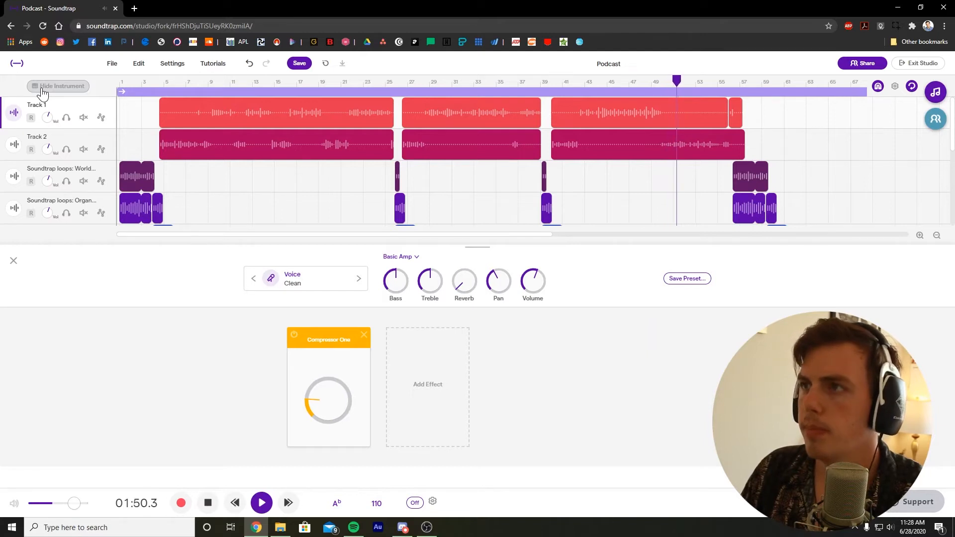
# Stop the playback, hide the instrument view and remove all audio regions from the demo project's tracks
pyautogui.press('space')
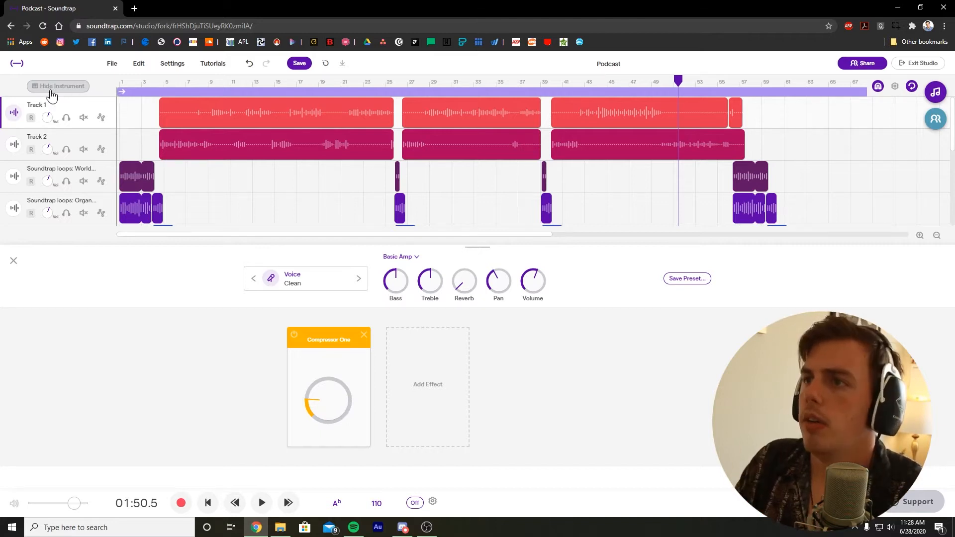
pyautogui.click(48, 87)
pyautogui.moveTo(828, 149); pyautogui.dragTo(116, 330)
# Delete the Vanilla drum track from the project
pyautogui.rightClick(106, 266)
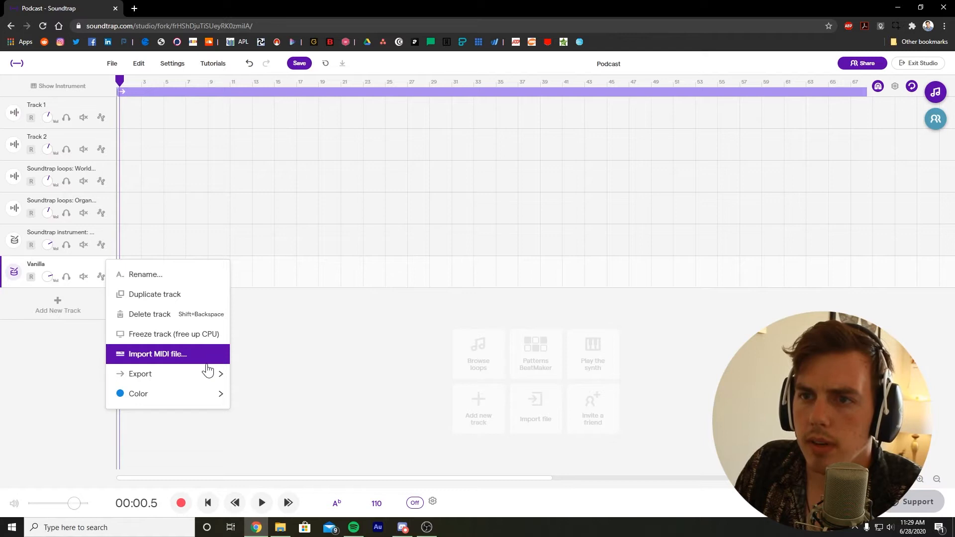
pyautogui.moveTo(205, 377)
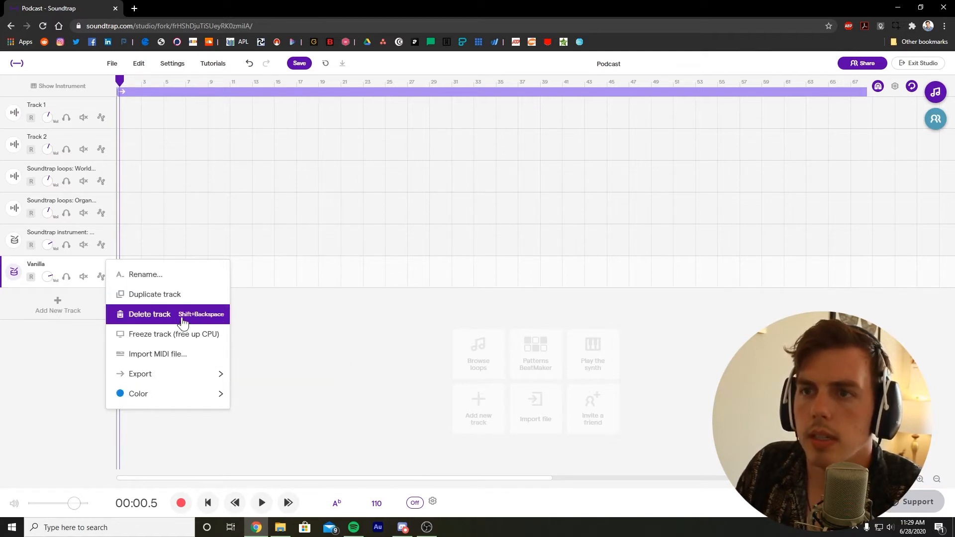
pyautogui.click(181, 314)
# Preview New bass loops such as Bass - Baggy and Bass - Mayhem 1, and New Originals loops such as Brampton - 808 & Piano 1
pyautogui.click(935, 92)
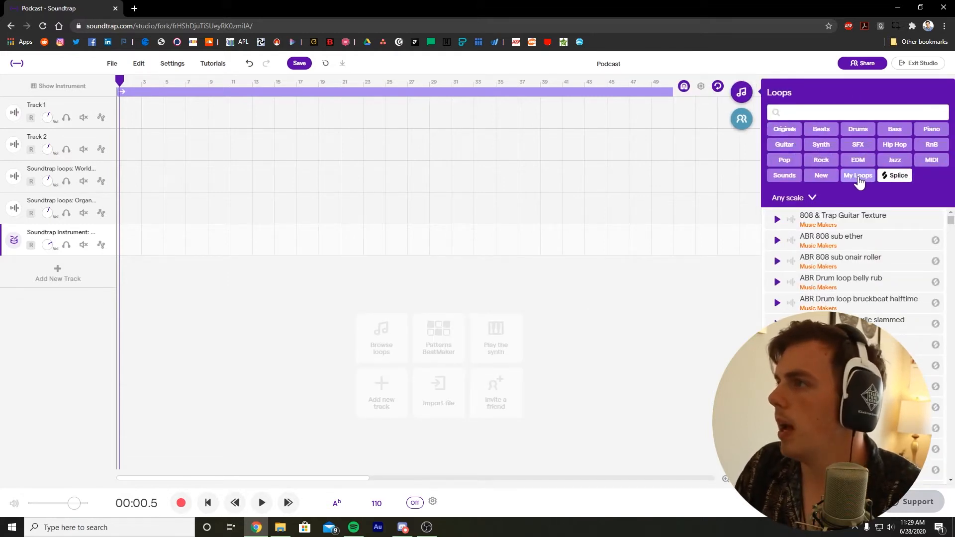
pyautogui.click(835, 176)
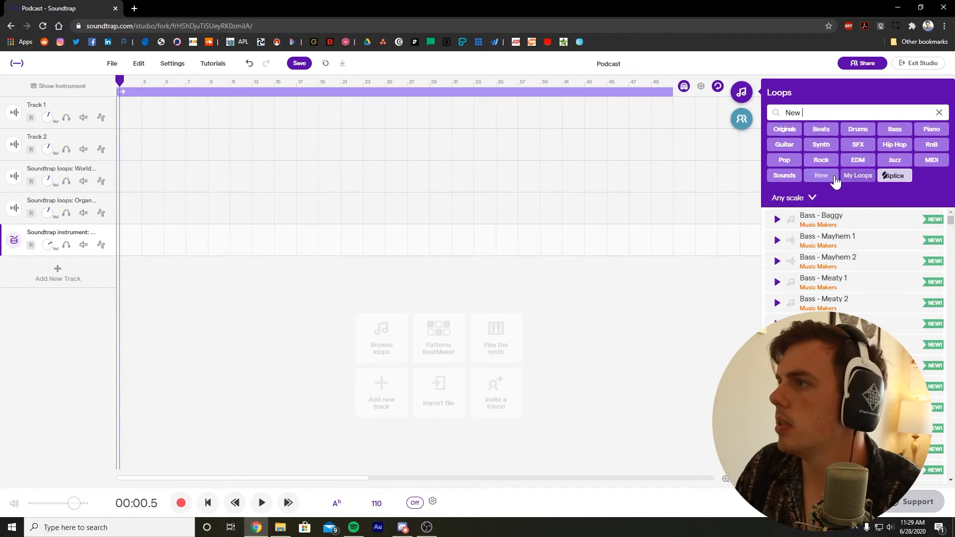
pyautogui.click(777, 220)
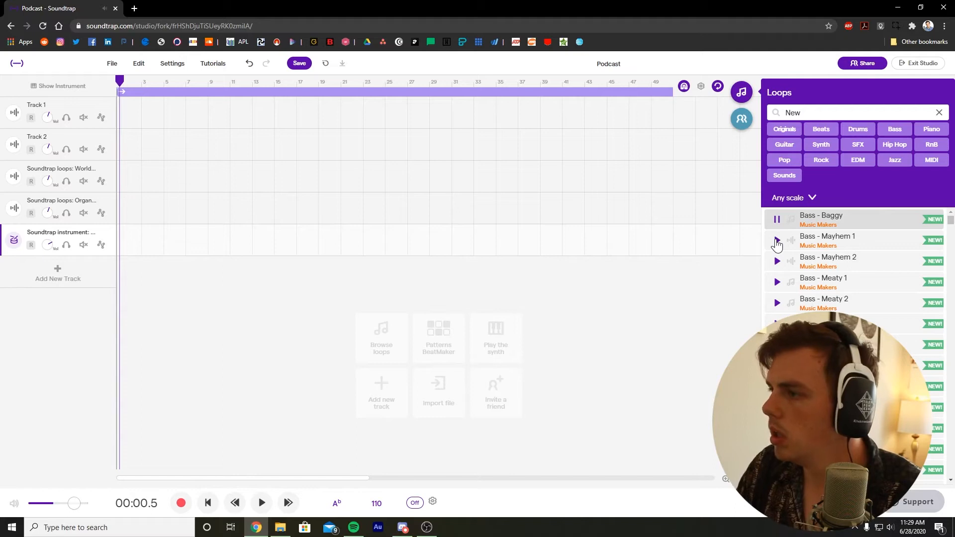
pyautogui.click(777, 241)
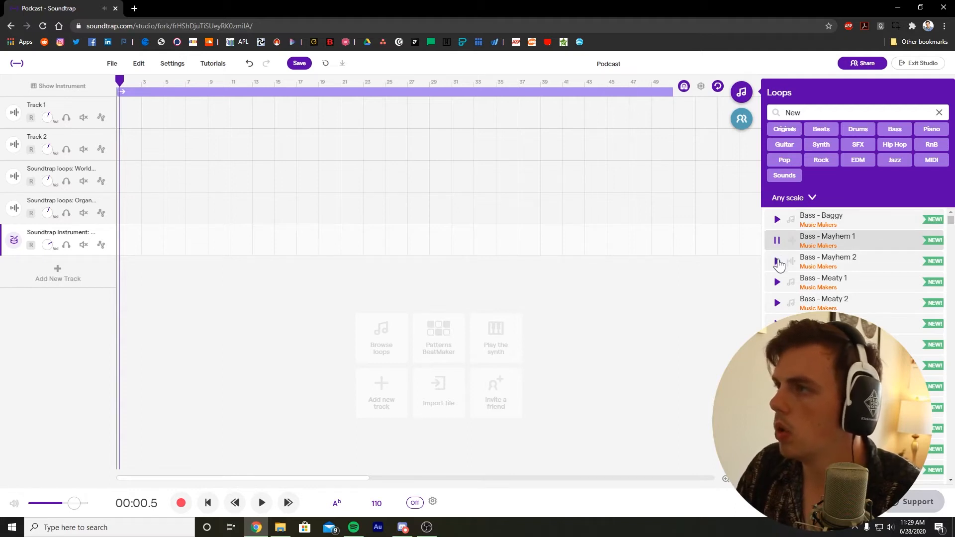
pyautogui.click(777, 262)
pyautogui.click(777, 282)
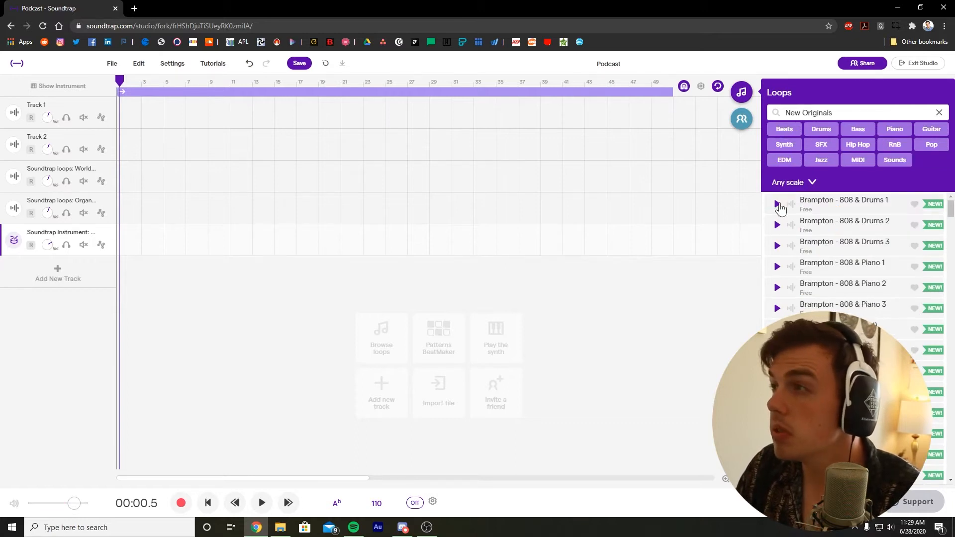
pyautogui.click(777, 267)
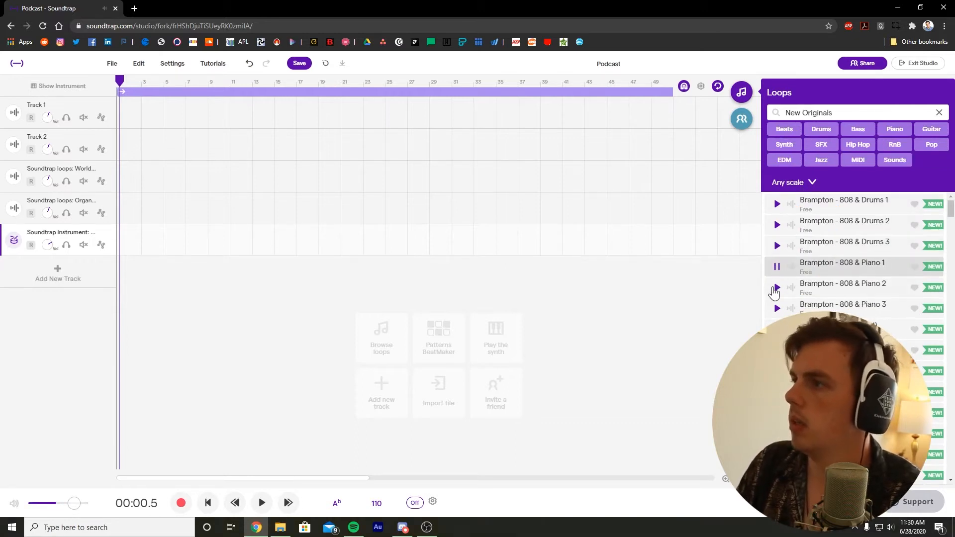
pyautogui.click(775, 289)
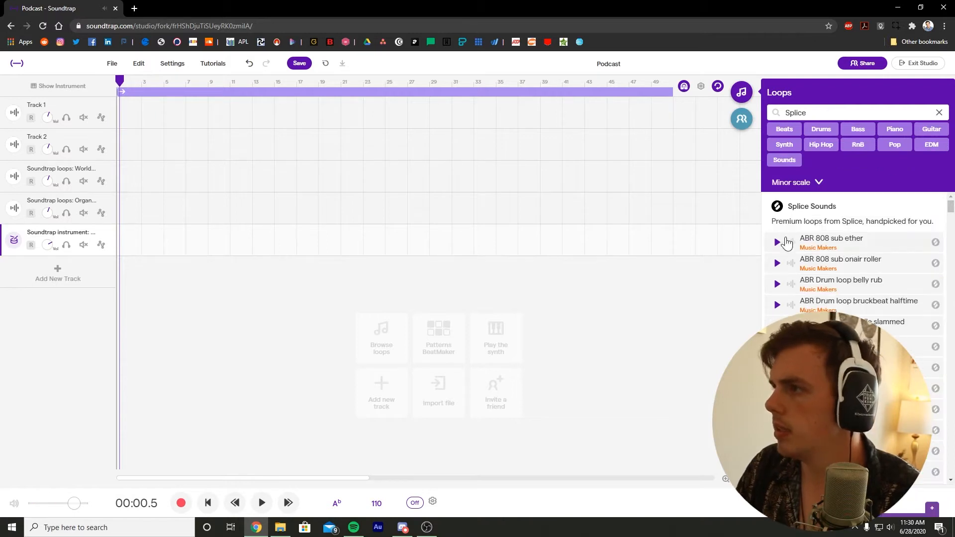
# Preview Splice loops such as ABR 808 sub onair roller and try to add a Splice drum loop to the timeline
pyautogui.click(776, 263)
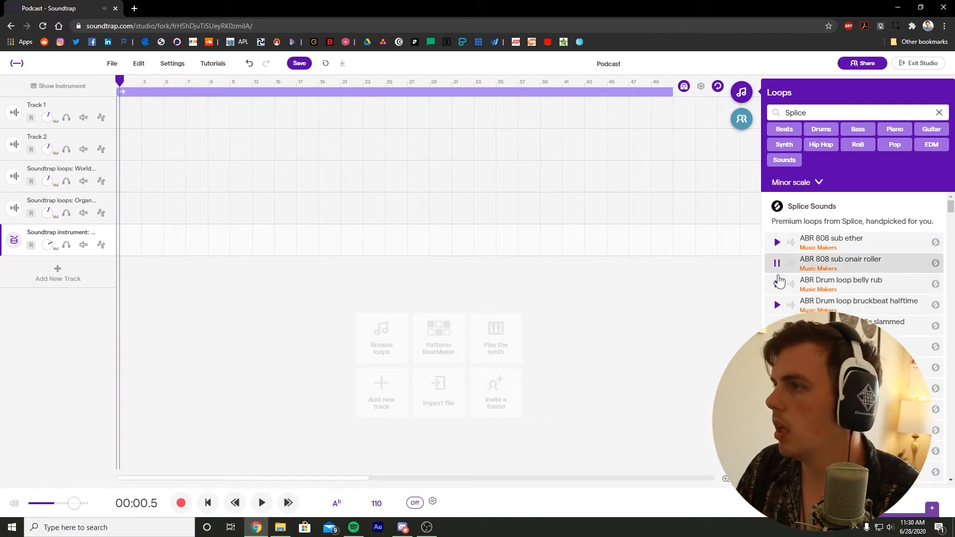
pyautogui.click(777, 286)
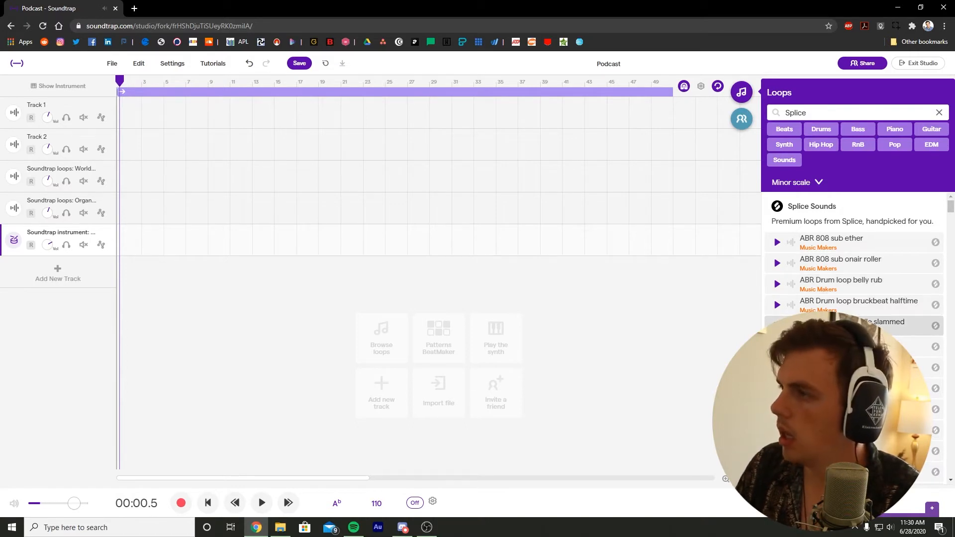
pyautogui.moveTo(845, 326); pyautogui.dragTo(141, 94)
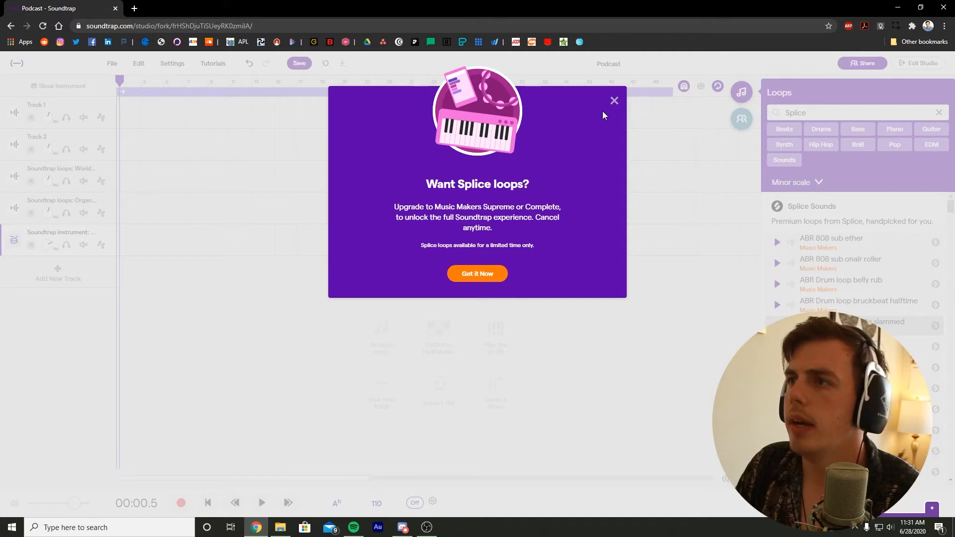
pyautogui.click(614, 100)
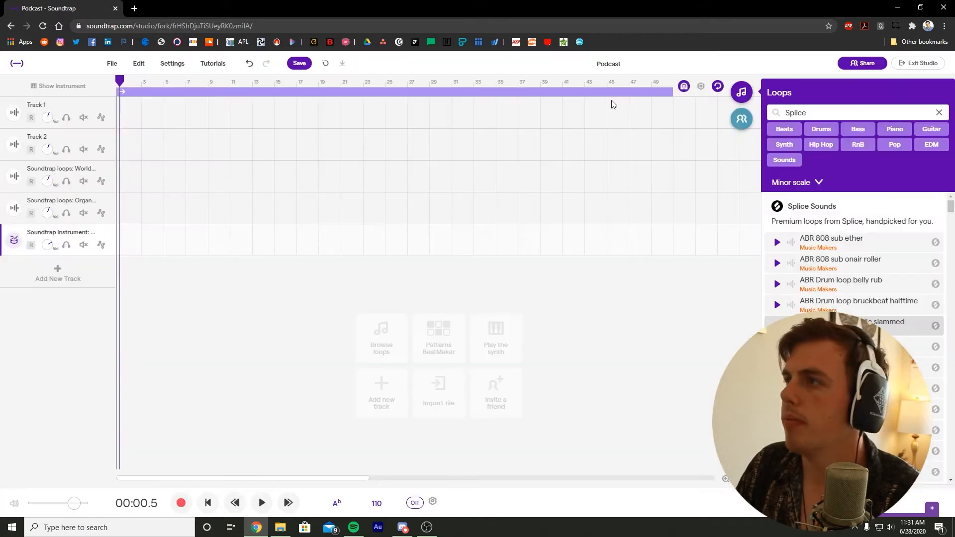
# Filter the loops to Originals in Major scale and add Anthem - Beat 1 (Full) on a new track
pyautogui.click(939, 114)
pyautogui.click(814, 199)
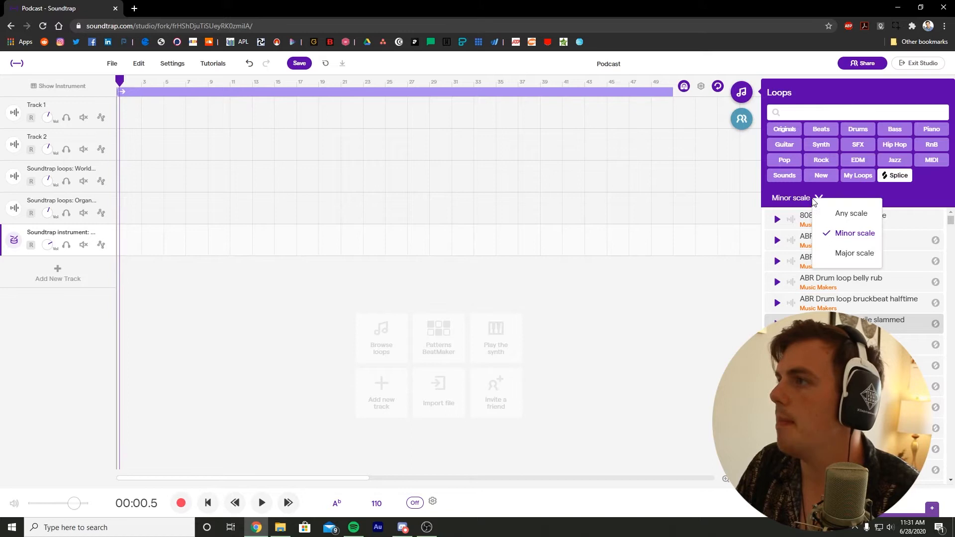
pyautogui.click(853, 252)
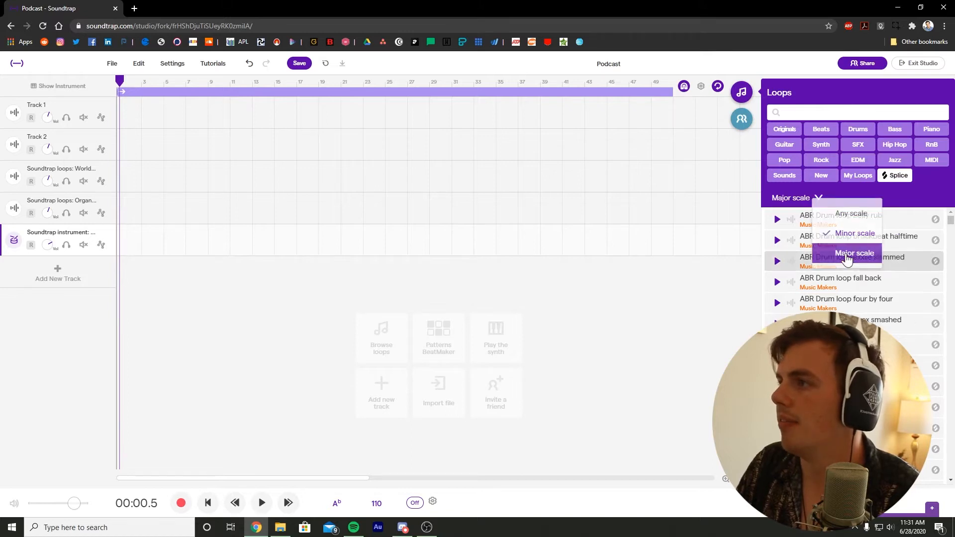
pyautogui.click(798, 131)
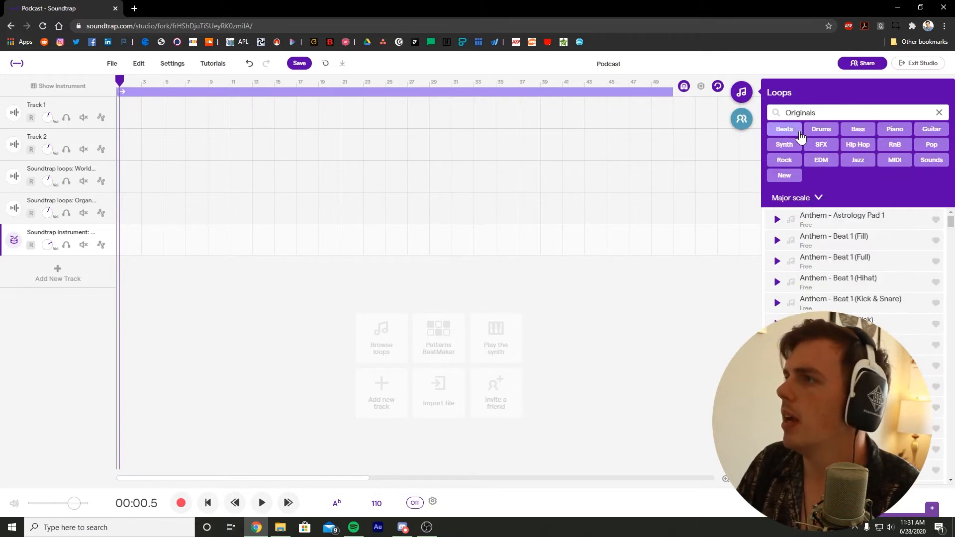
pyautogui.click(778, 220)
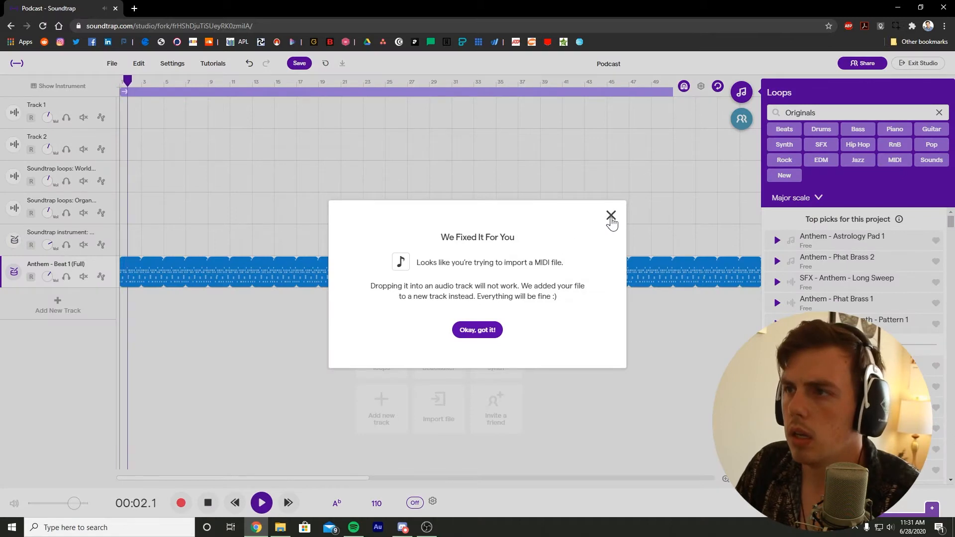
pyautogui.click(610, 217)
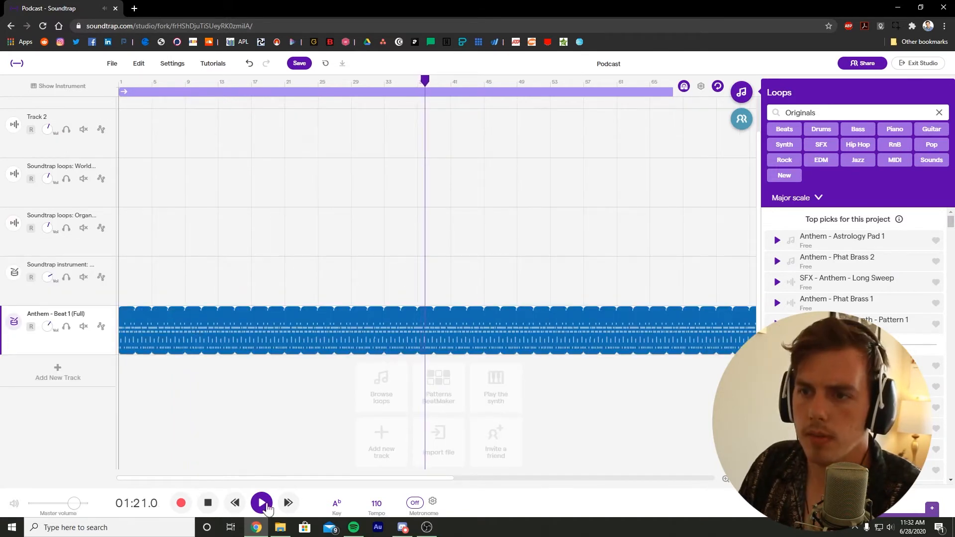
# Stop the playback and set the timeline ruler to Time
pyautogui.click(208, 502)
pyautogui.click(701, 86)
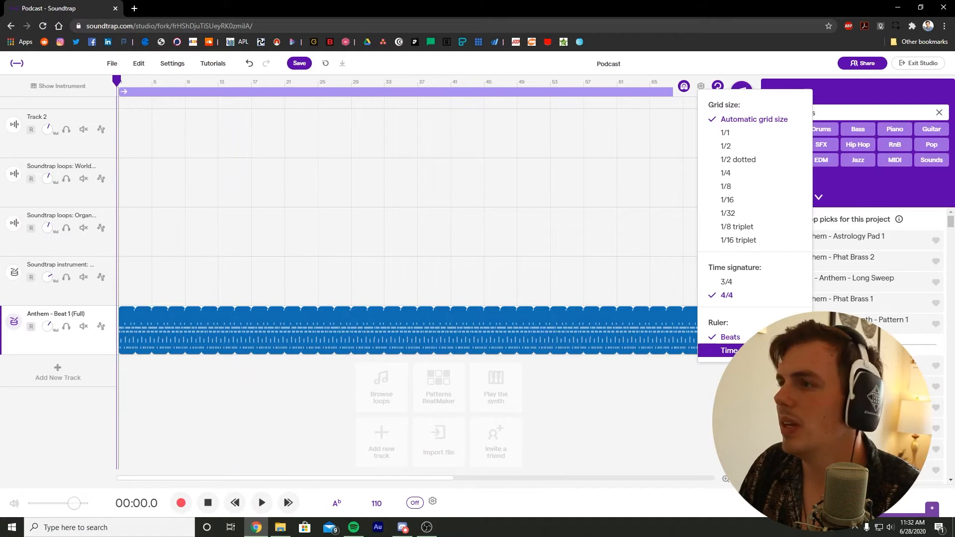
pyautogui.click(730, 351)
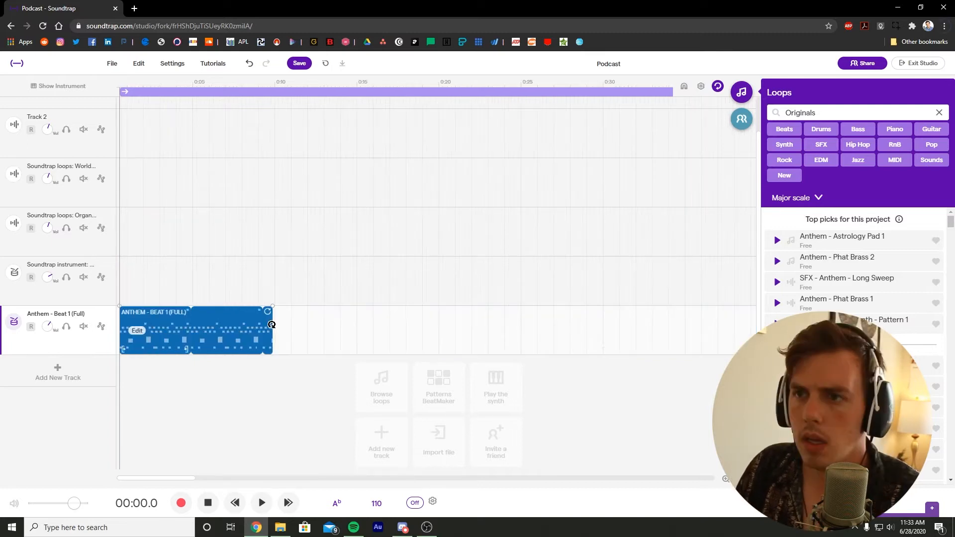
# Shorten the Anthem - Beat 1 (Full) region to two repetitions and add Anthem - Phat Brass 1 on a new track
pyautogui.moveTo(273, 325); pyautogui.dragTo(262, 328)
pyautogui.press('space')
pyautogui.moveTo(95, 367); pyautogui.dragTo(85, 385)
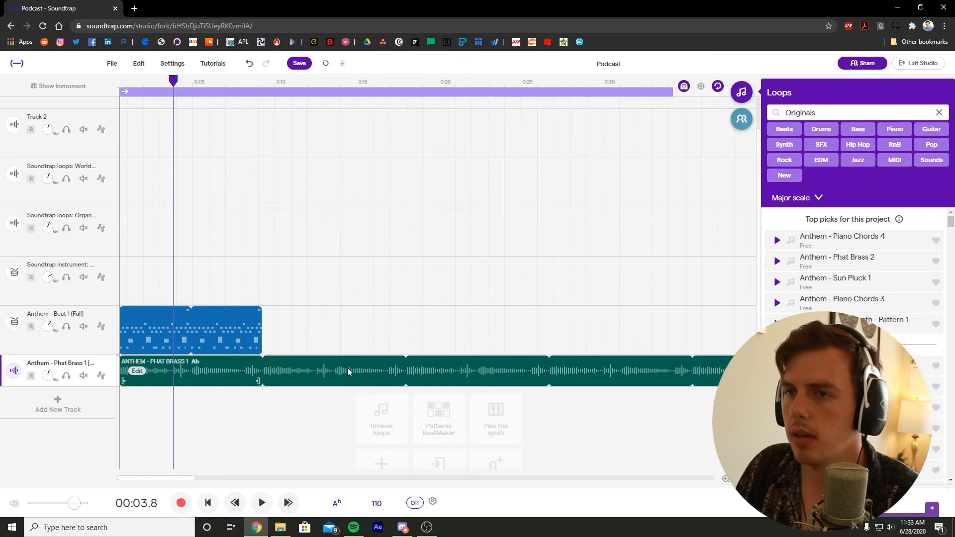
# Play the beat and brass loops together from the start, and stop the playback
pyautogui.moveTo(174, 85); pyautogui.dragTo(125, 82)
pyautogui.press('space')
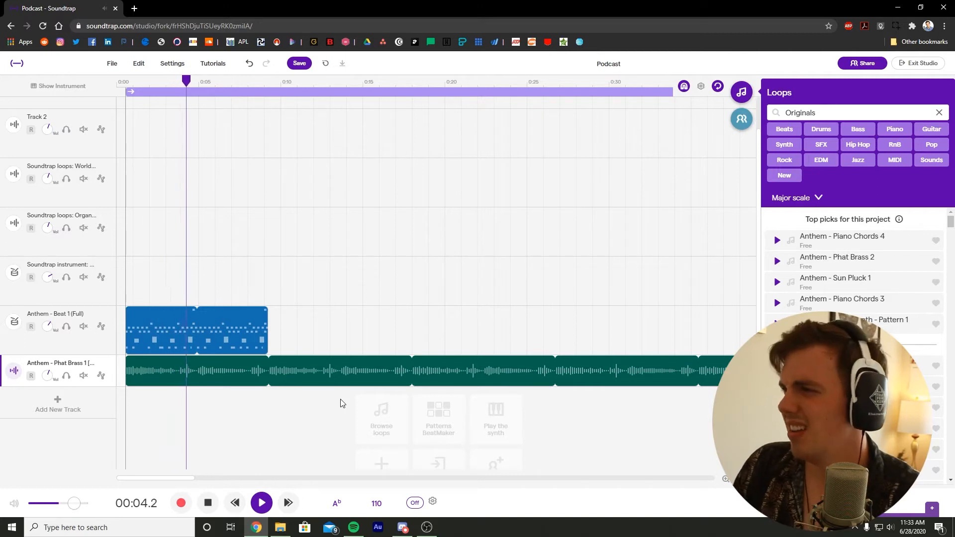
pyautogui.click(206, 502)
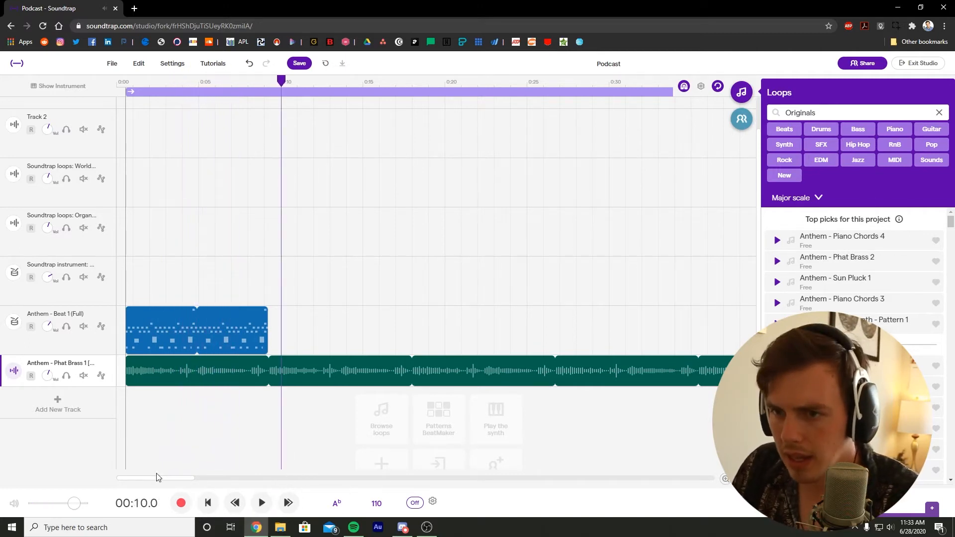
# Shorten the Anthem - Phat Brass 1 region so that it ends at about 0:10
pyautogui.moveTo(156, 477); pyautogui.dragTo(569, 480)
pyautogui.scroll(-5, 515, 438)
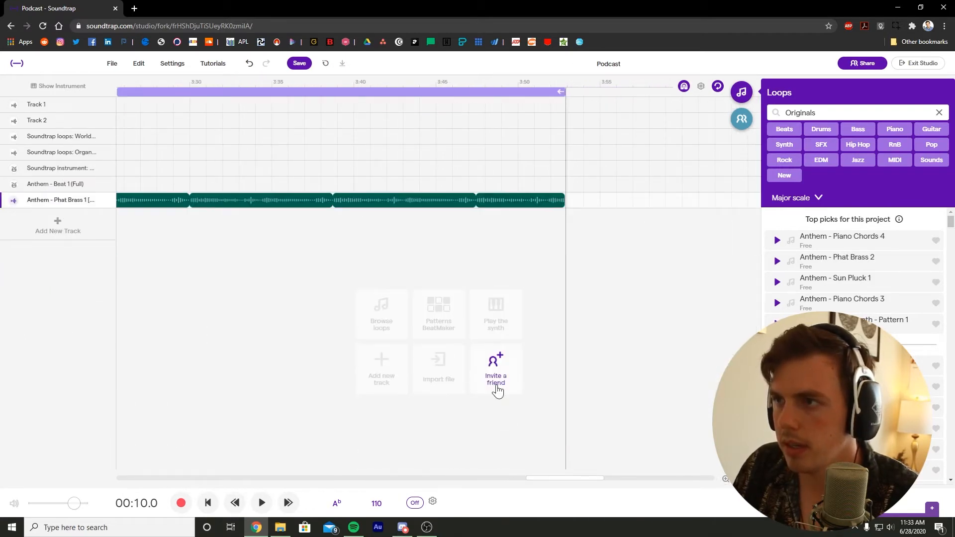
pyautogui.moveTo(614, 258); pyautogui.dragTo(156, 258)
pyautogui.scroll(5, 155, 258)
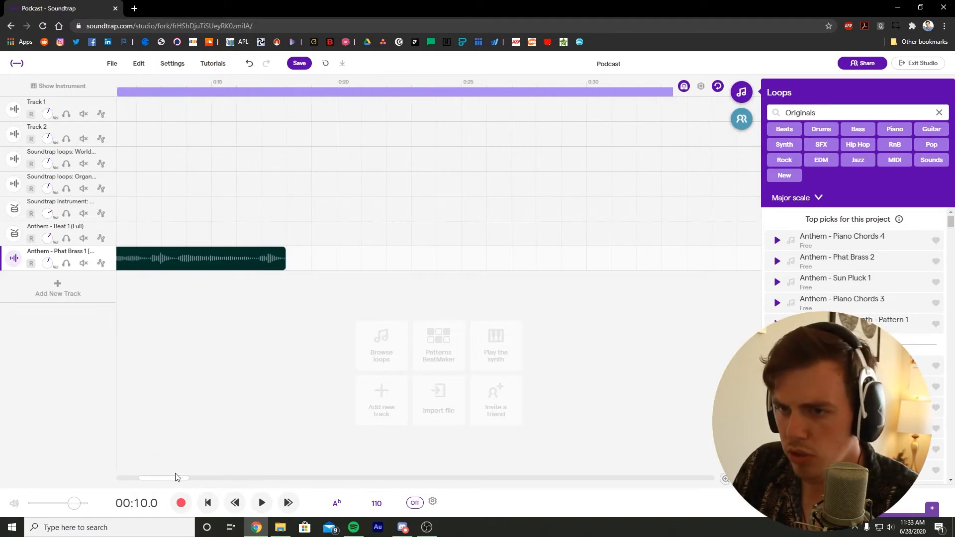
pyautogui.moveTo(175, 477); pyautogui.dragTo(152, 478)
pyautogui.moveTo(565, 258); pyautogui.dragTo(375, 257)
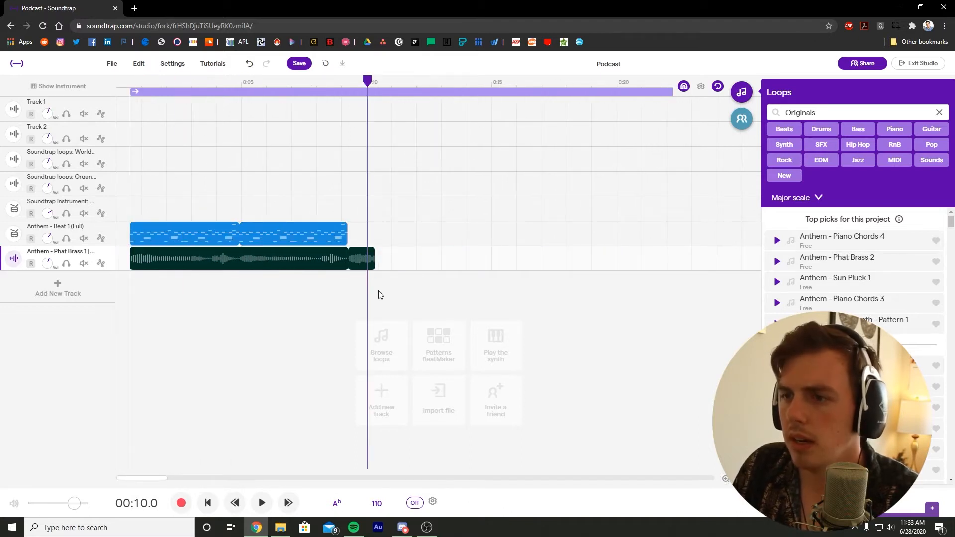
# Add a fade-out starting at about 0:09.5 to the end of the Phat Brass 1 region and play the result
pyautogui.scroll(4, 356, 290)
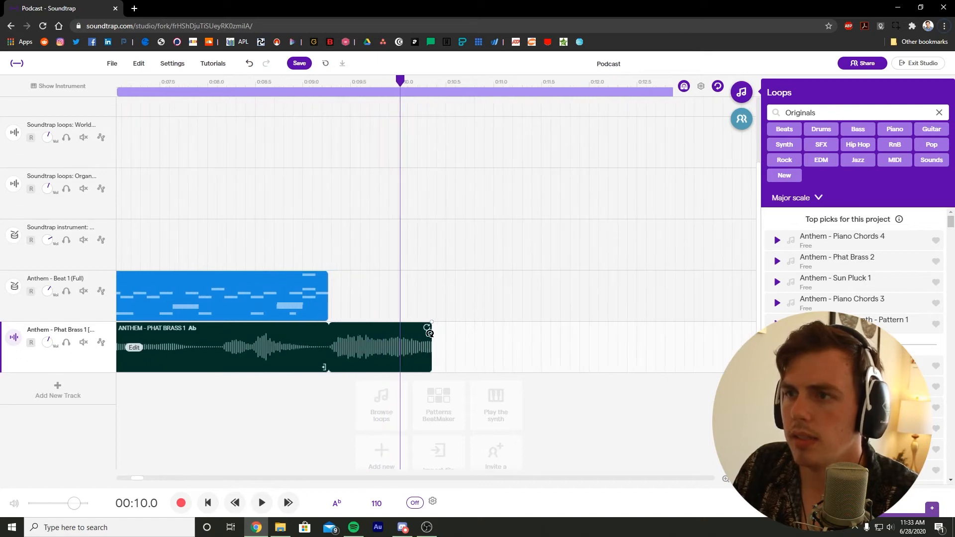
pyautogui.moveTo(430, 323)
pyautogui.mouseDown()
pyautogui.moveTo(346, 322)
pyautogui.moveTo(361, 322)
pyautogui.mouseUp()
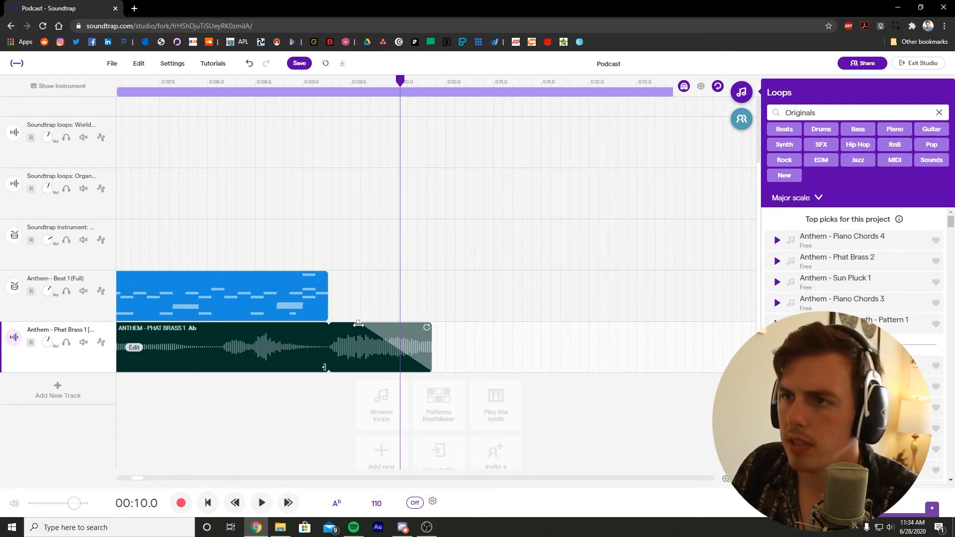
pyautogui.moveTo(353, 323); pyautogui.dragTo(368, 298)
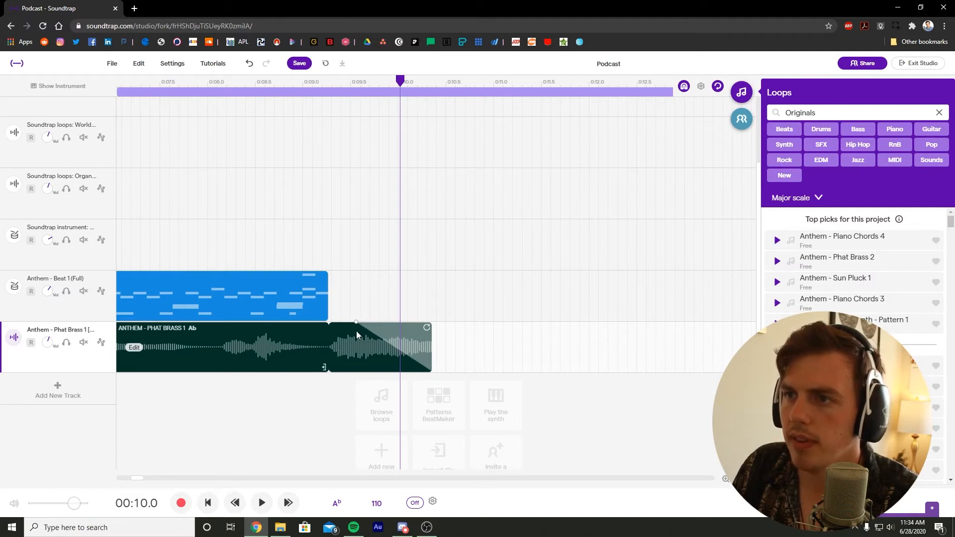
pyautogui.press('space')
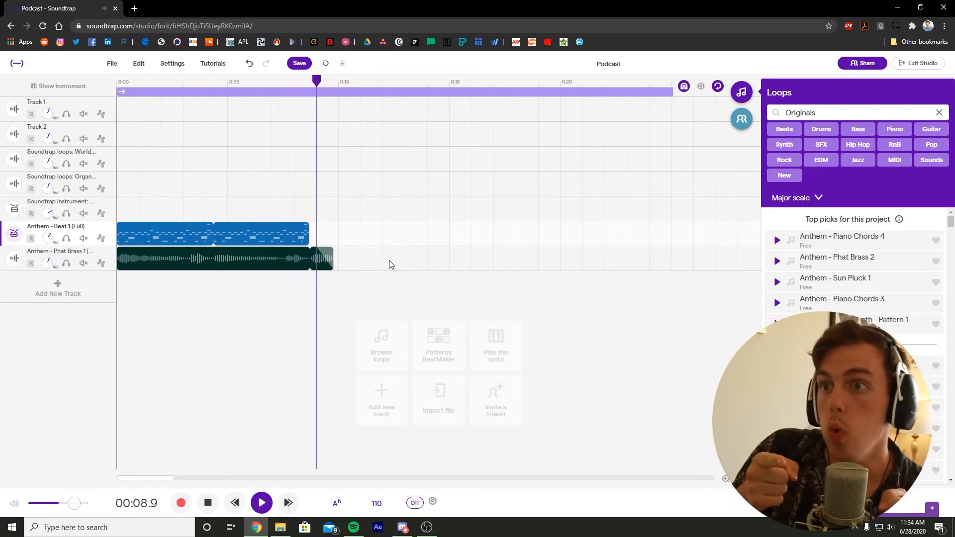
pyautogui.press('space')
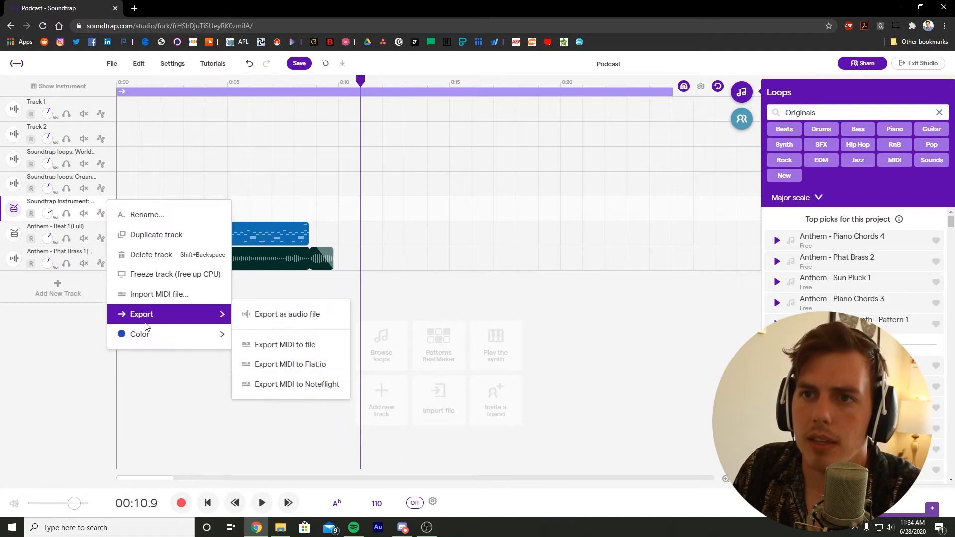
# Delete the empty Soundtrap instrument track and the two empty Soundtrap loops tracks
pyautogui.click(151, 254)
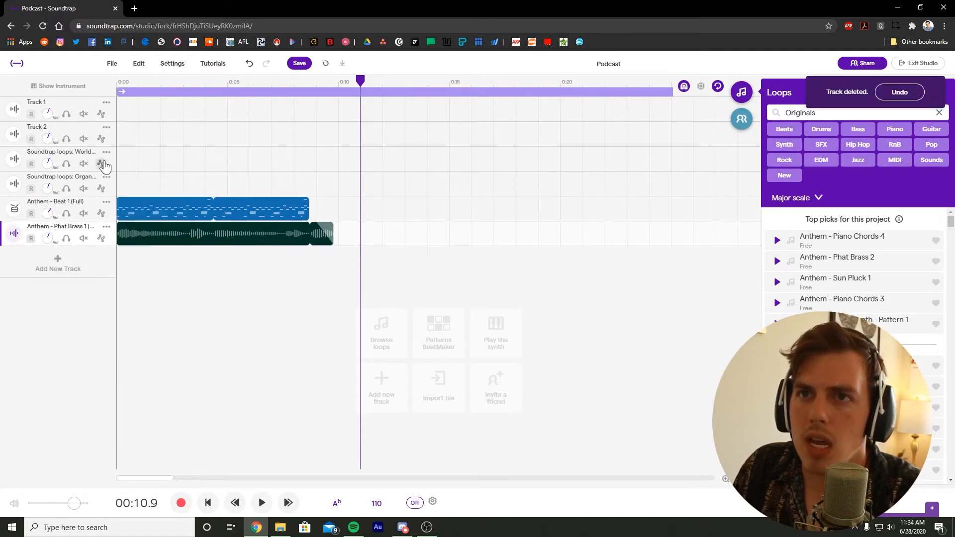
pyautogui.hotkey('shift', 'BackSpace')
pyautogui.hotkey('shift', 'BackSpace')
# Add the Anthem - Astrology Pad 1 loop on a new track and play the arrangement
pyautogui.moveTo(55, 203); pyautogui.dragTo(124, 215)
pyautogui.moveTo(188, 218); pyautogui.dragTo(146, 217)
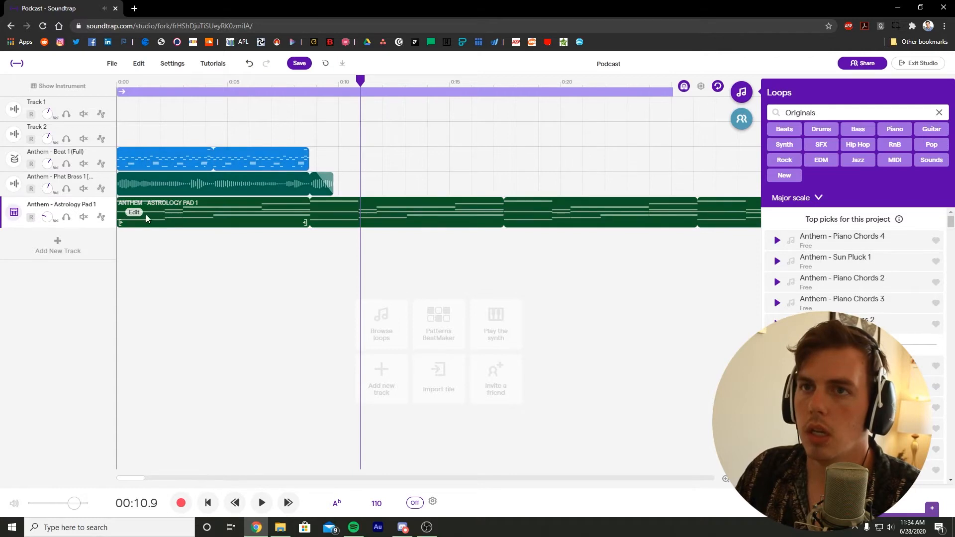
pyautogui.press('space')
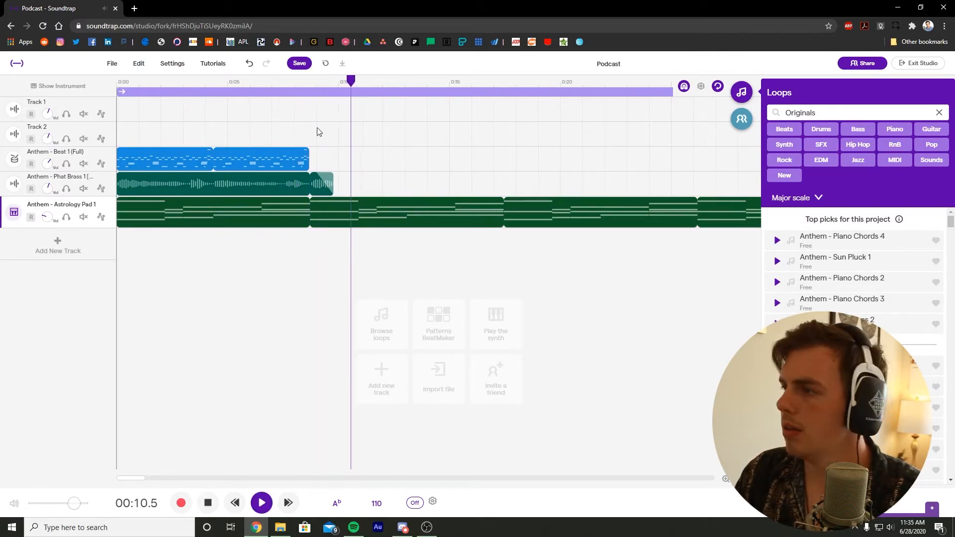
# Stop playback and add a volume automation lane to the Anthem - Astrology Pad 1 track
pyautogui.press('space')
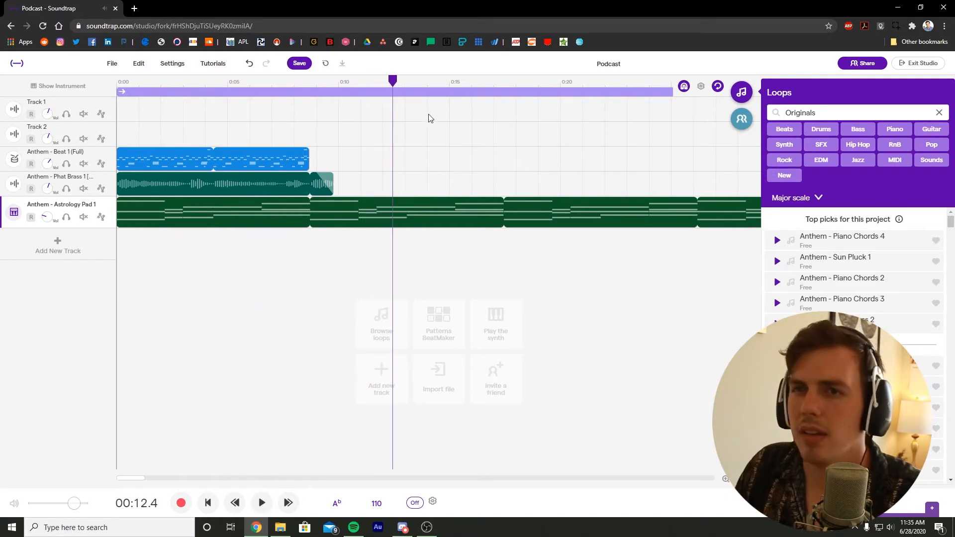
pyautogui.click(101, 217)
pyautogui.click(73, 245)
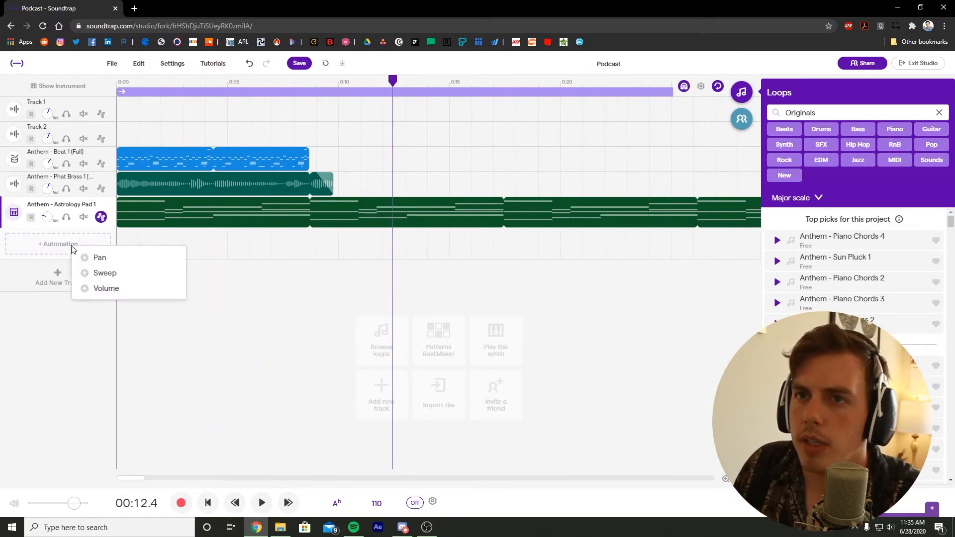
pyautogui.click(132, 289)
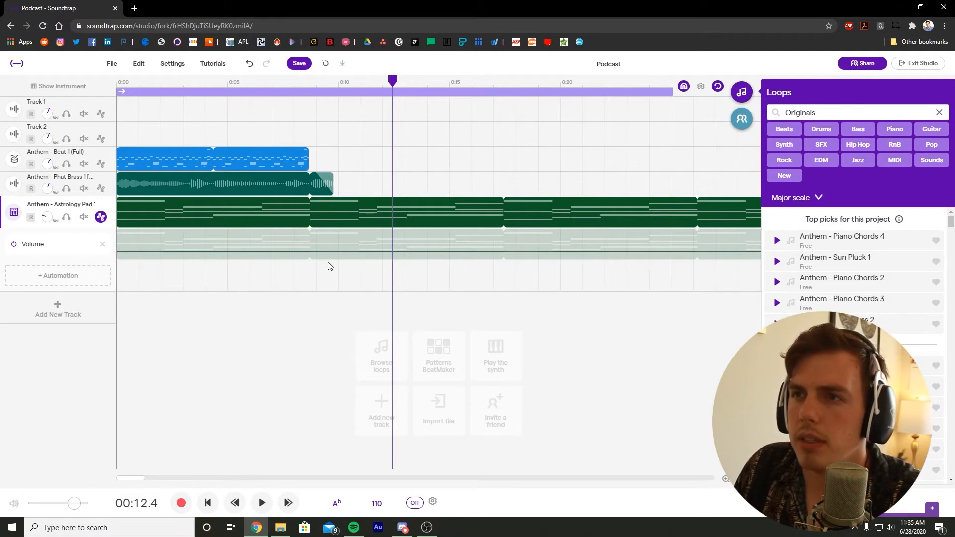
# Ramp the Astrology Pad 1 volume automation down slightly from the end of the beat to about 0:10 and play the transition
pyautogui.click(352, 252)
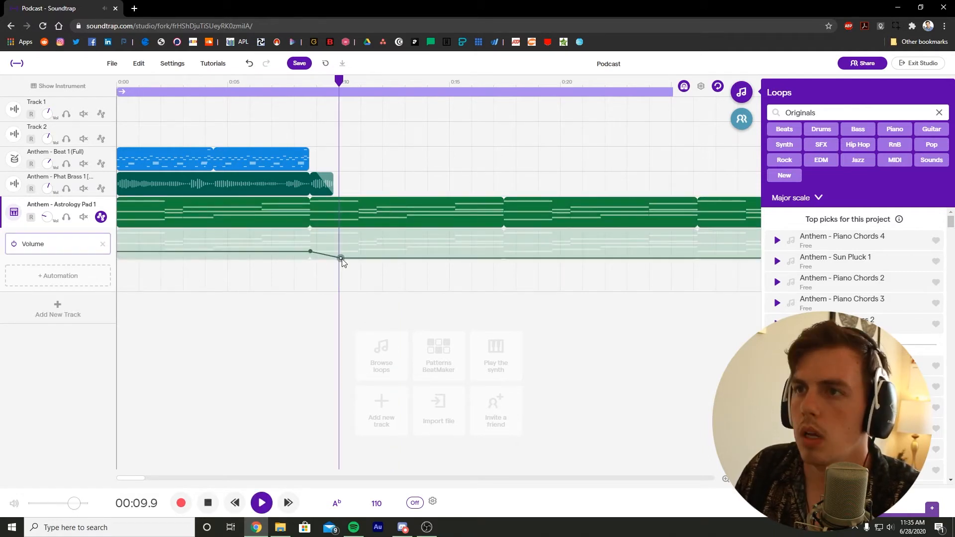
pyautogui.press('space')
pyautogui.moveTo(341, 258); pyautogui.dragTo(340, 256)
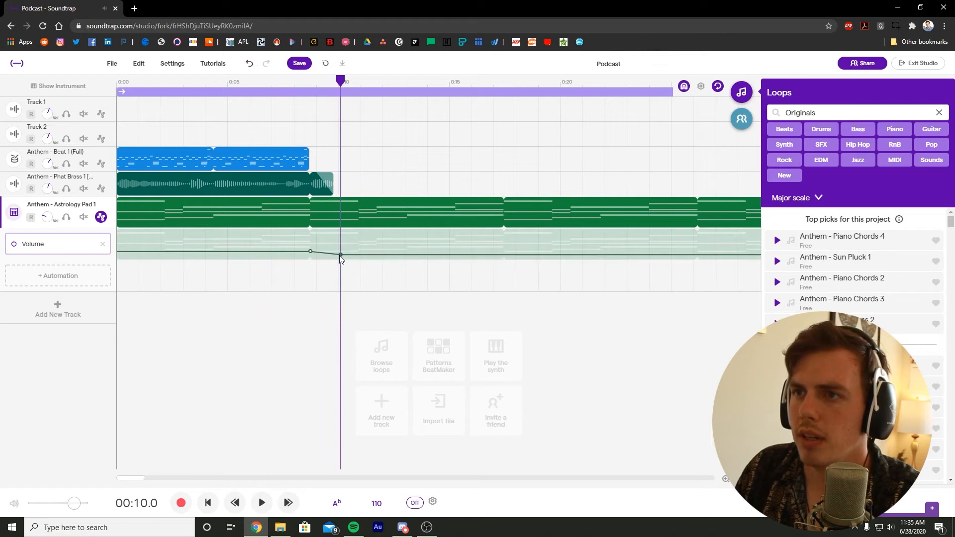
pyautogui.click(287, 82)
pyautogui.press('space')
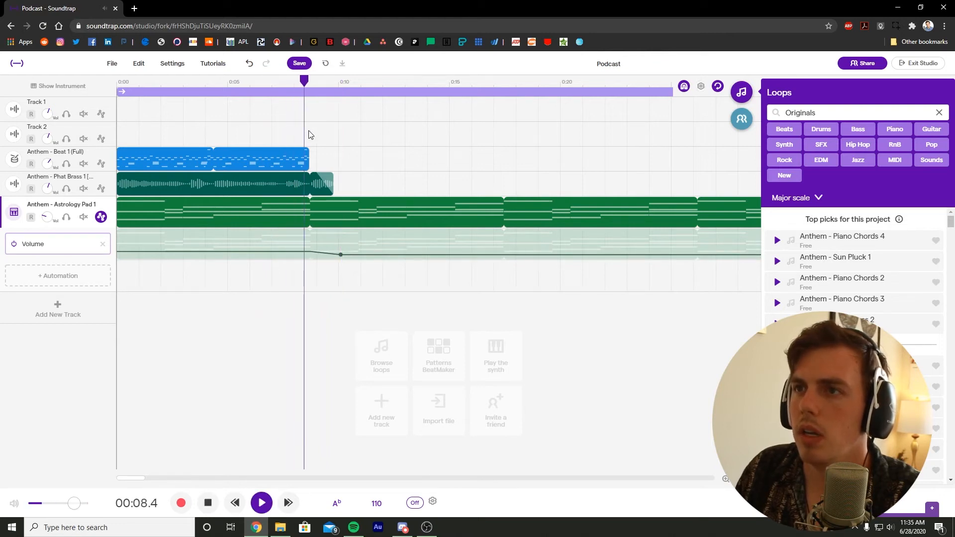
pyautogui.press('space')
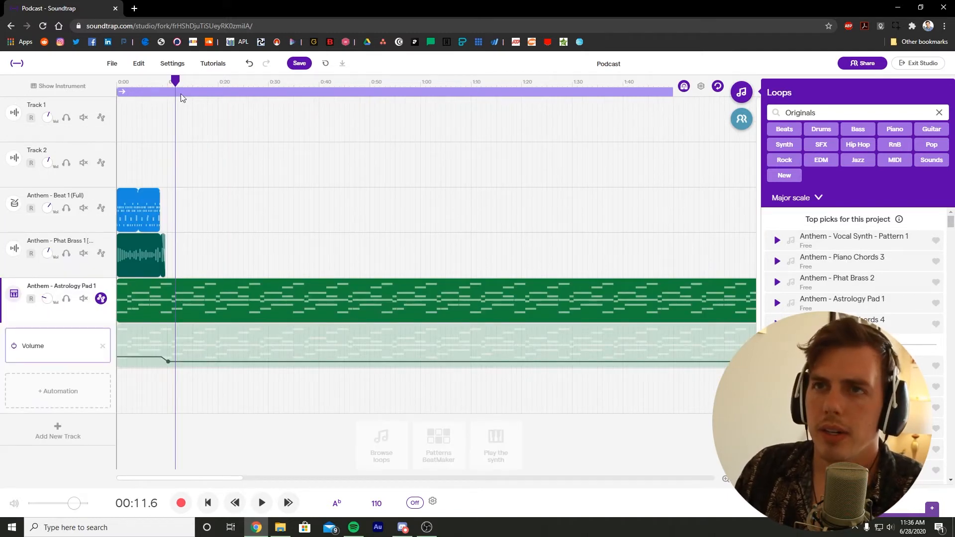
# Collapse the Astrology Pad 1 automation lane and listen briefly to the track in solo, restoring the other tracks when finished
pyautogui.click(101, 299)
pyautogui.click(83, 298)
pyautogui.click(84, 298)
pyautogui.click(67, 298)
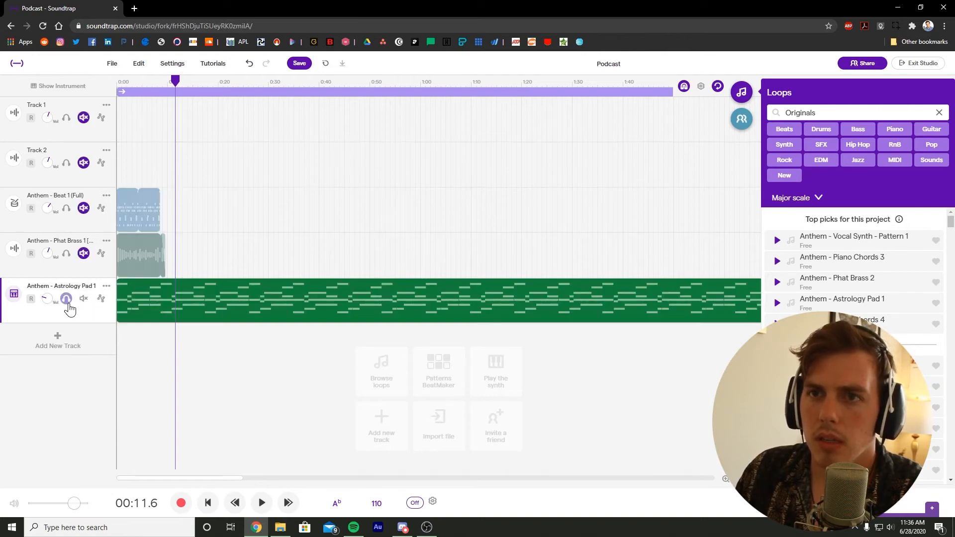
pyautogui.press('space')
pyautogui.click(66, 299)
pyautogui.press('space')
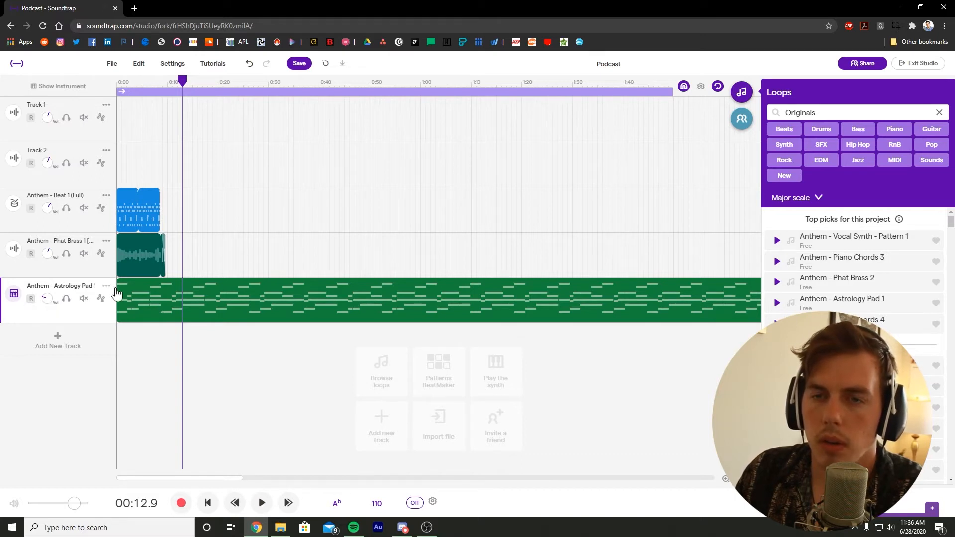
# Return the playhead to the start and arm the empty voice track for recording, allowing microphone access
pyautogui.moveTo(181, 80); pyautogui.dragTo(185, 80)
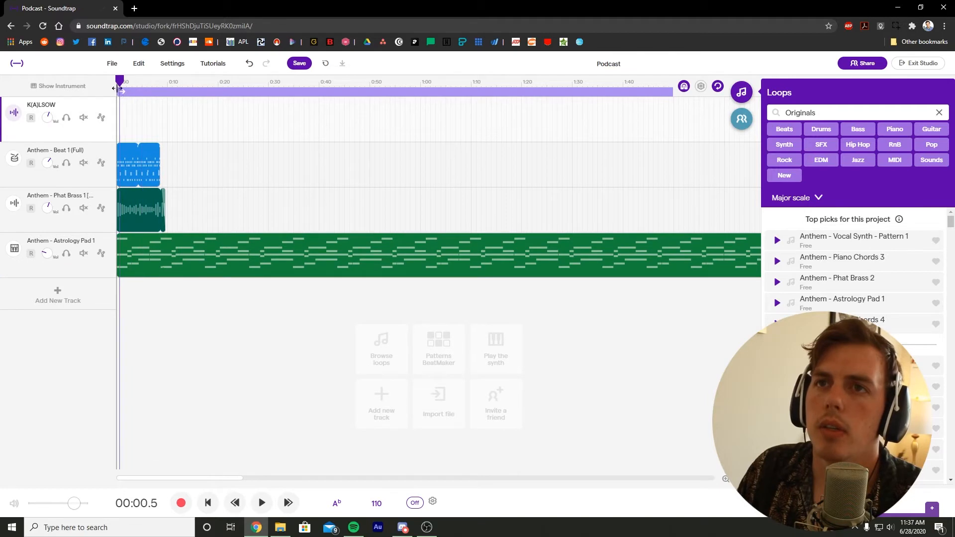
pyautogui.click(118, 88)
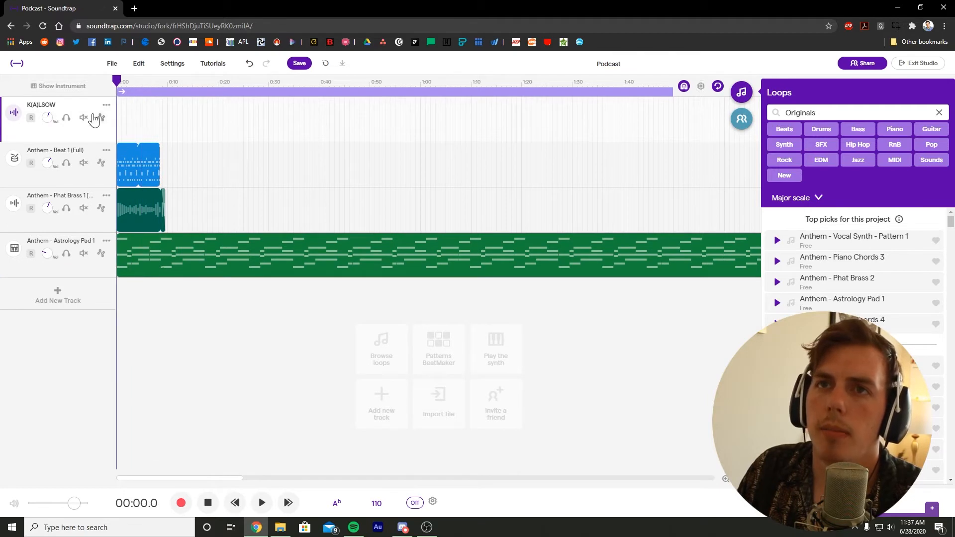
pyautogui.click(30, 119)
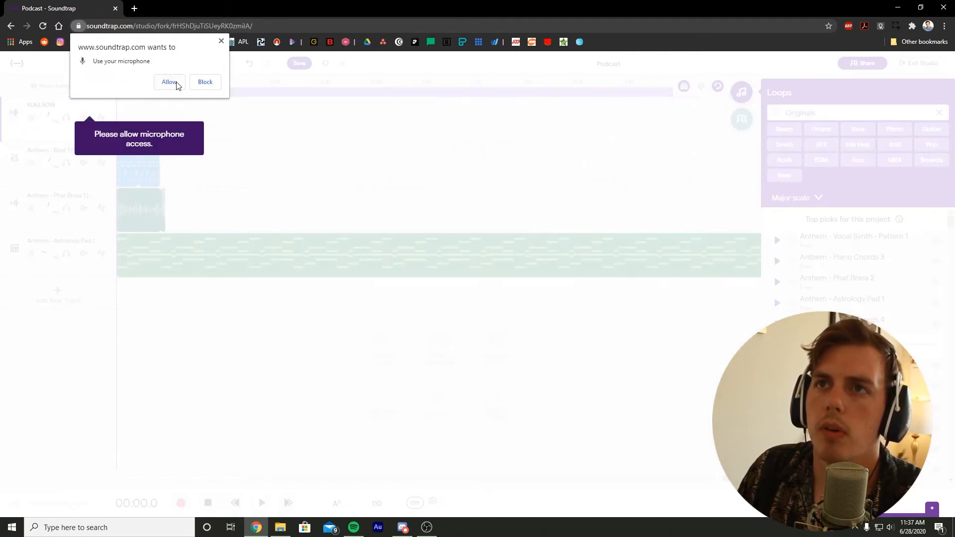
pyautogui.click(171, 82)
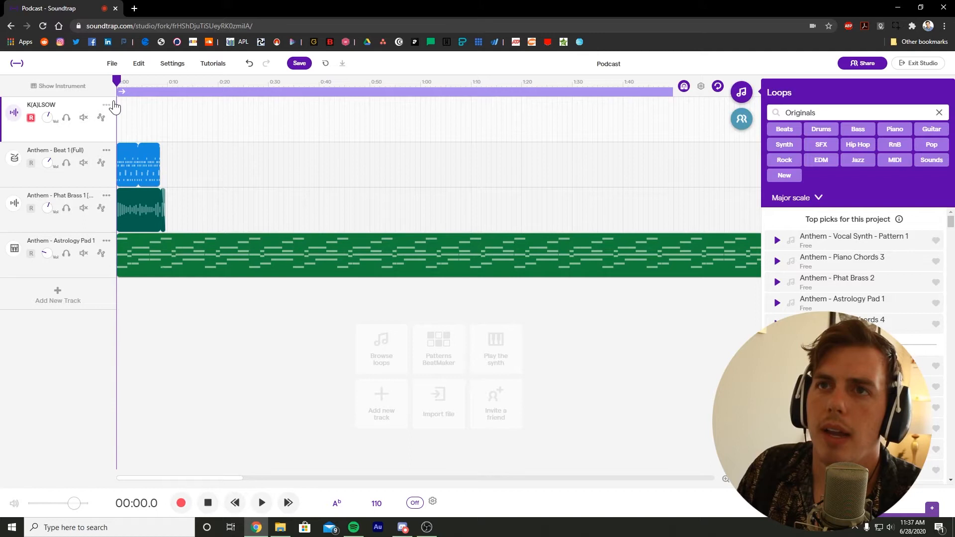
pyautogui.click(109, 105)
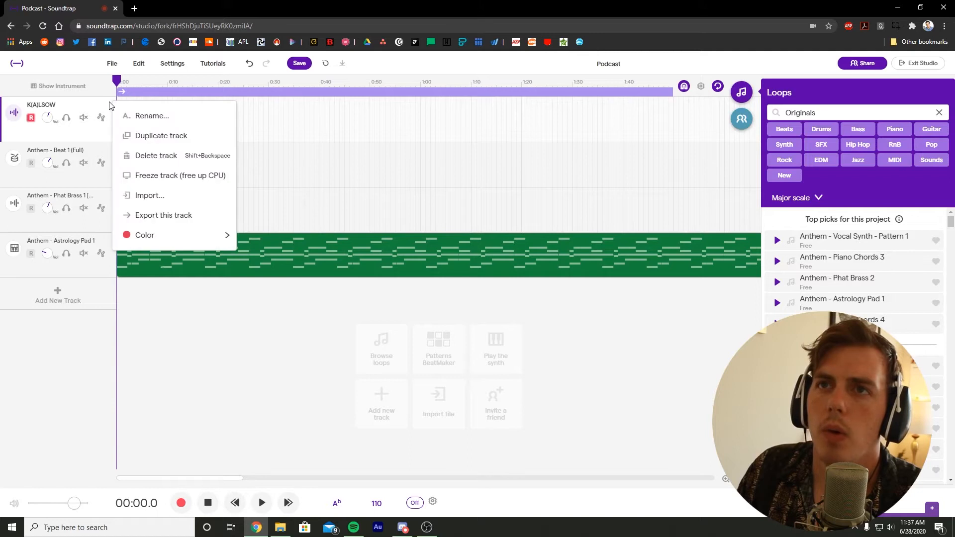
pyautogui.click(85, 109)
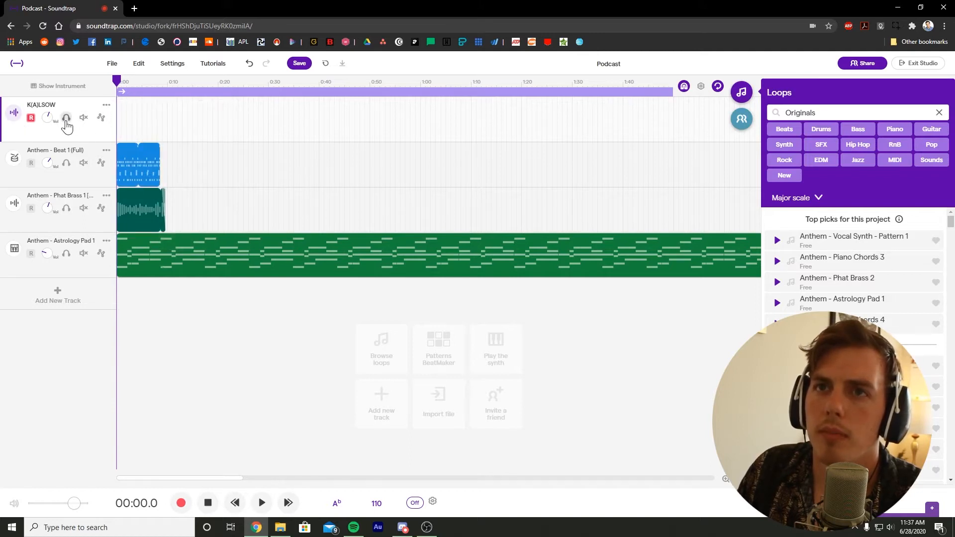
# Set the armed voice track's input to Focusrite USB (Focusrite USB Audio) and run the recording volume check
pyautogui.click(62, 85)
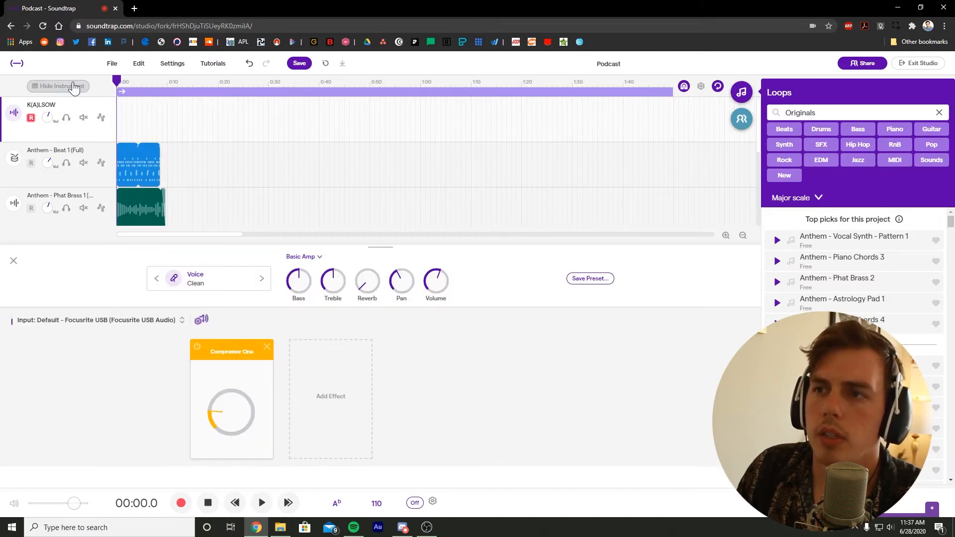
pyautogui.click(165, 322)
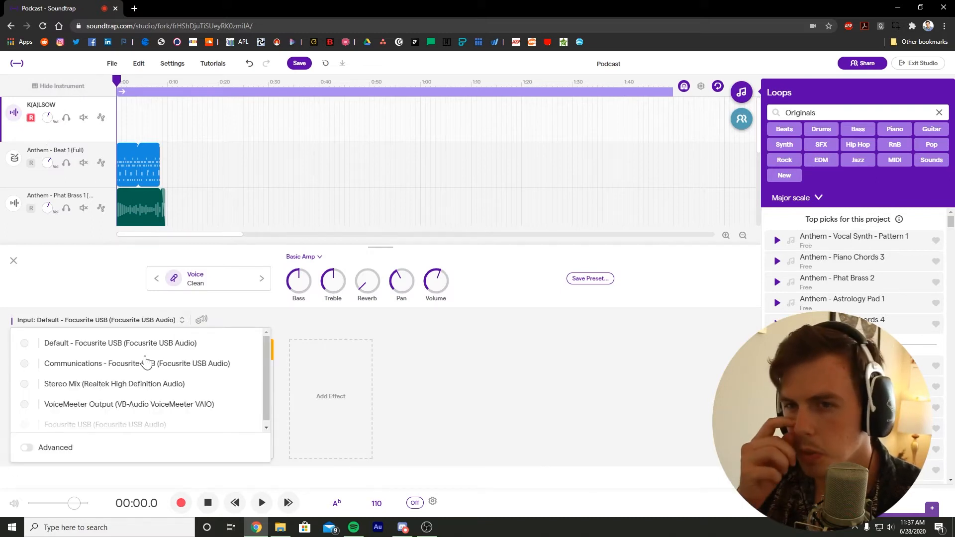
pyautogui.scroll(-1, 157, 393)
pyautogui.click(150, 422)
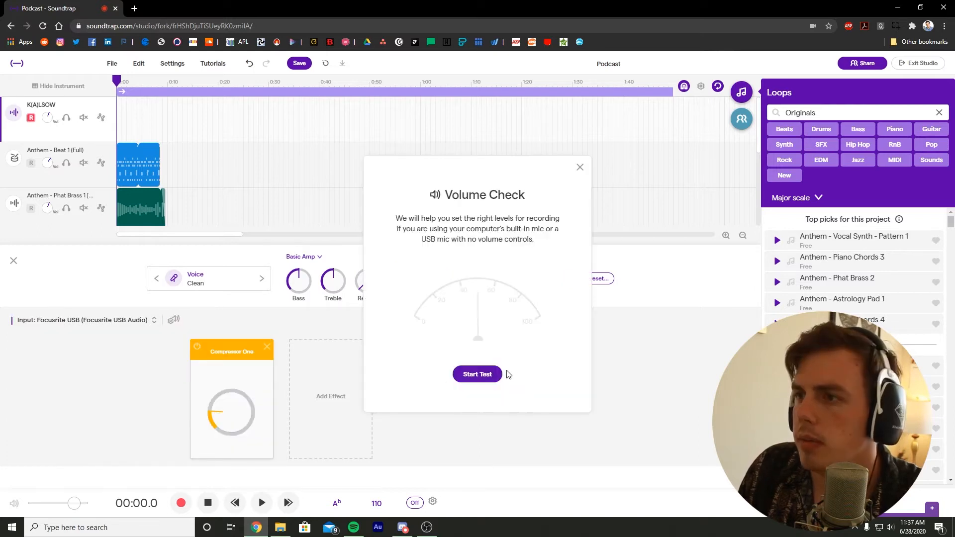
pyautogui.click(477, 374)
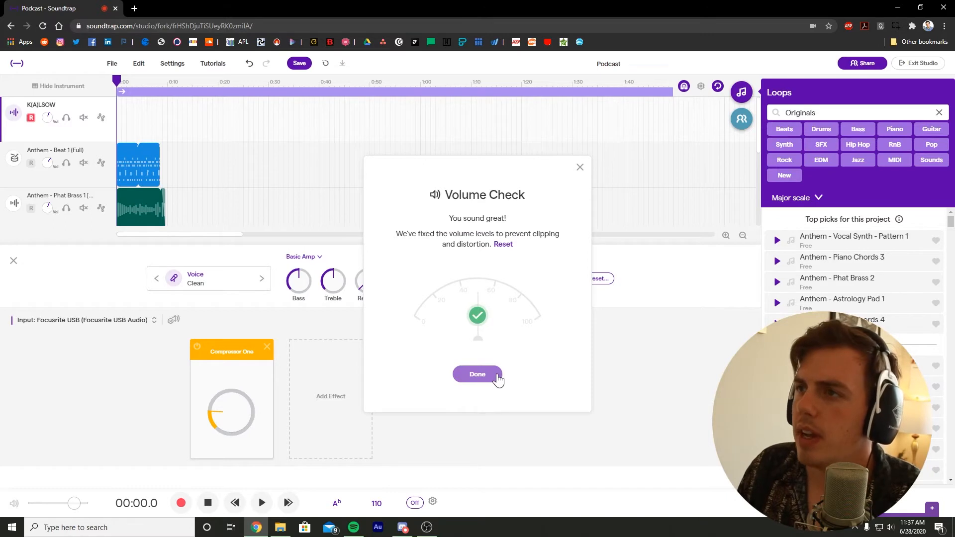
pyautogui.click(497, 385)
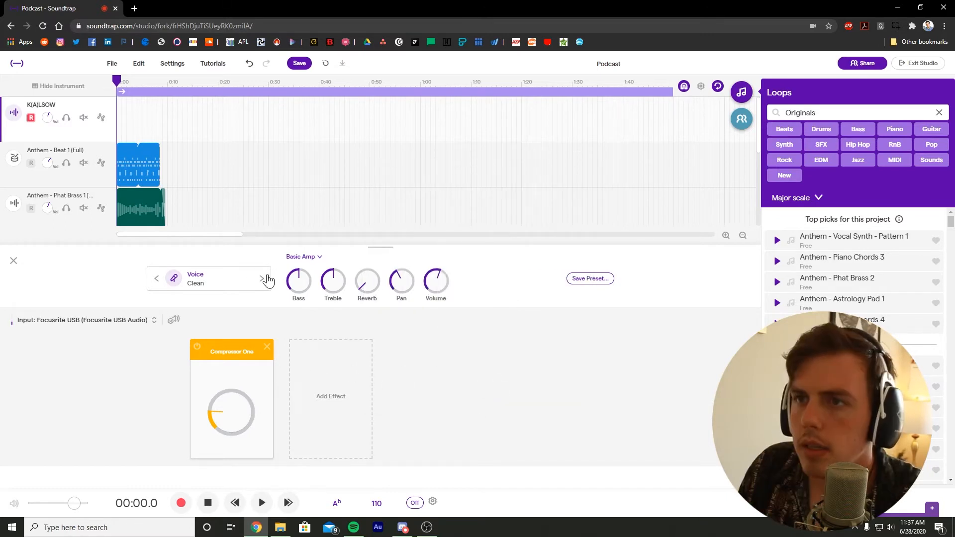
# Step through the voice presets for the armed track and select the Podcast preset
pyautogui.click(262, 279)
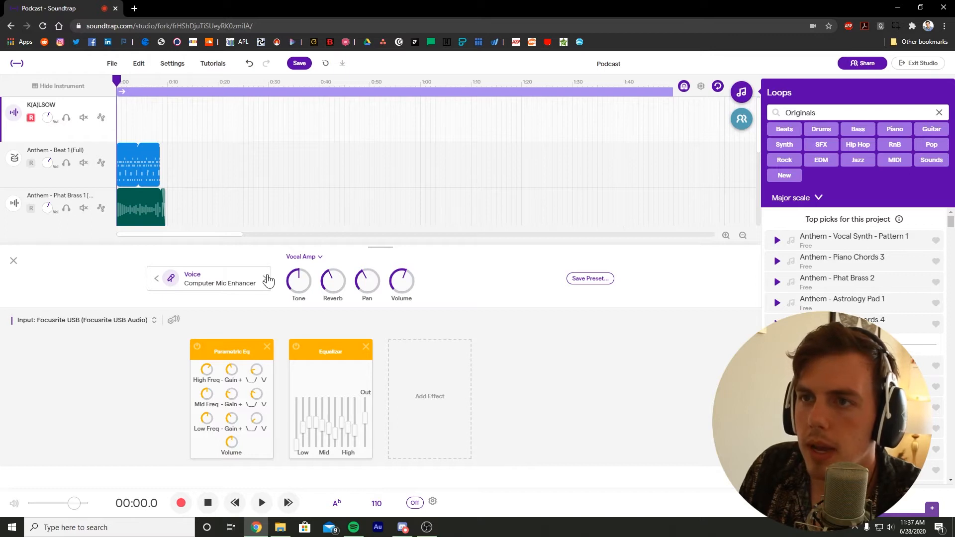
pyautogui.click(263, 278)
pyautogui.click(267, 277)
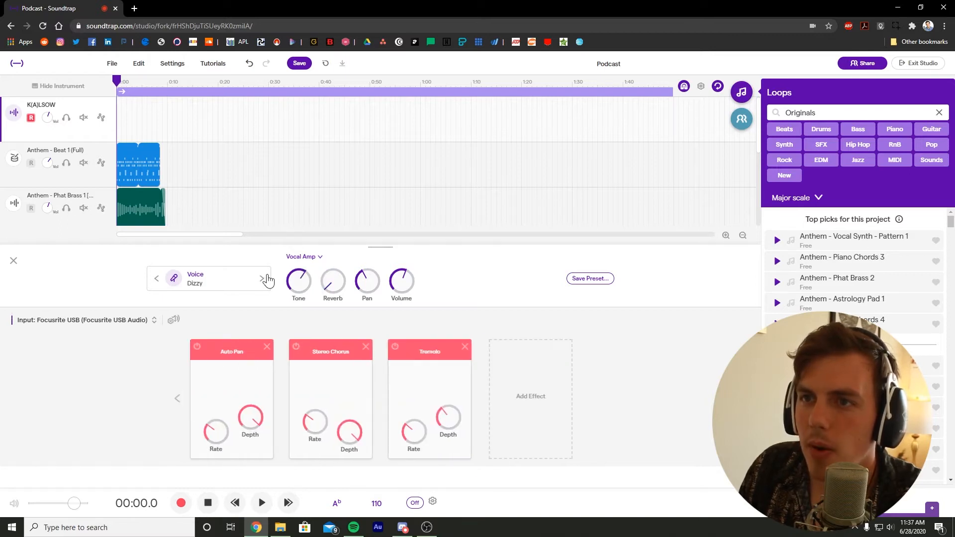
pyautogui.click(267, 278)
pyautogui.click(266, 277)
pyautogui.click(262, 278)
pyautogui.click(262, 278)
pyautogui.click(262, 279)
pyautogui.click(262, 279)
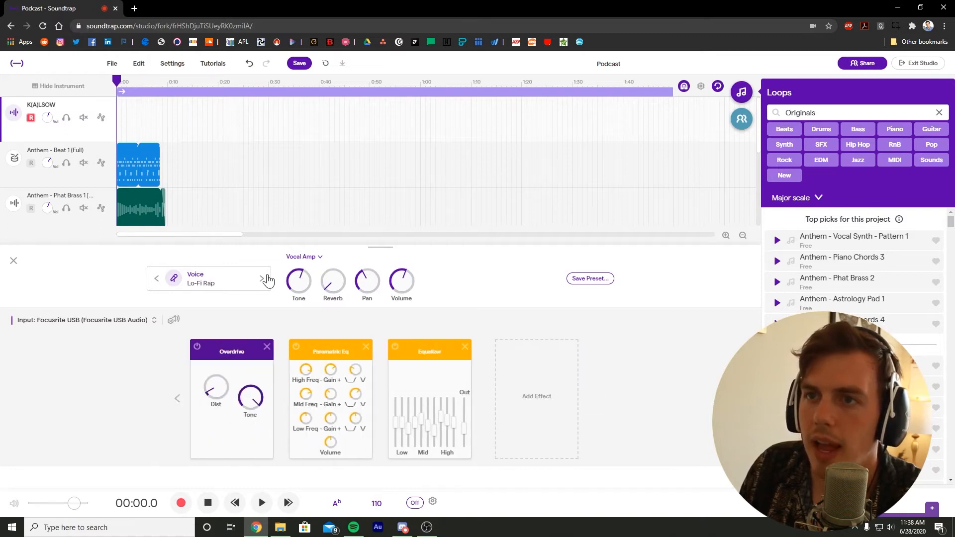
pyautogui.click(263, 279)
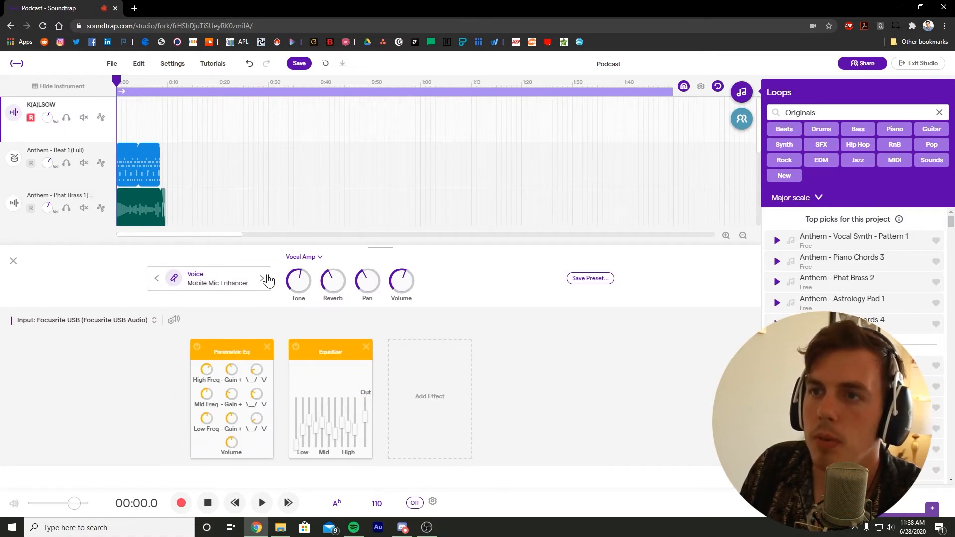
pyautogui.click(262, 278)
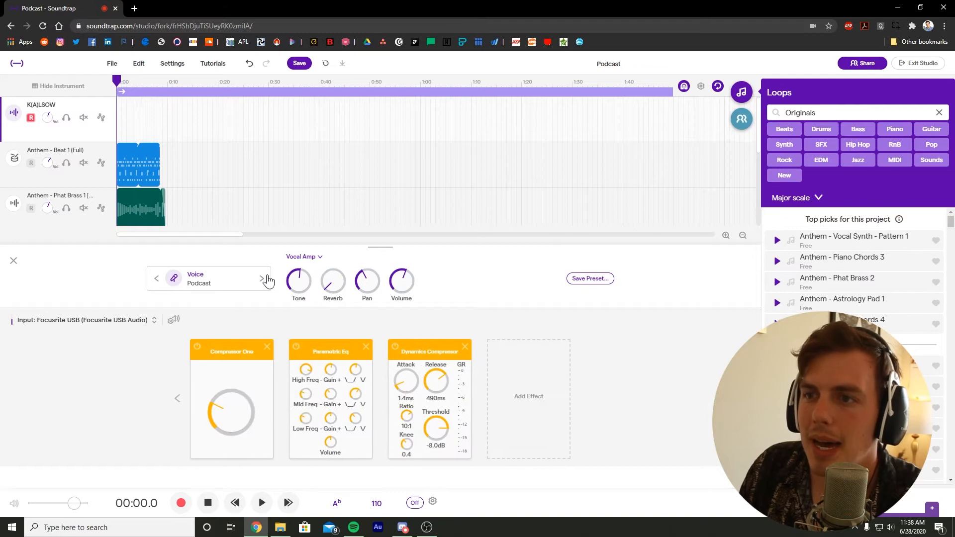
pyautogui.click(262, 278)
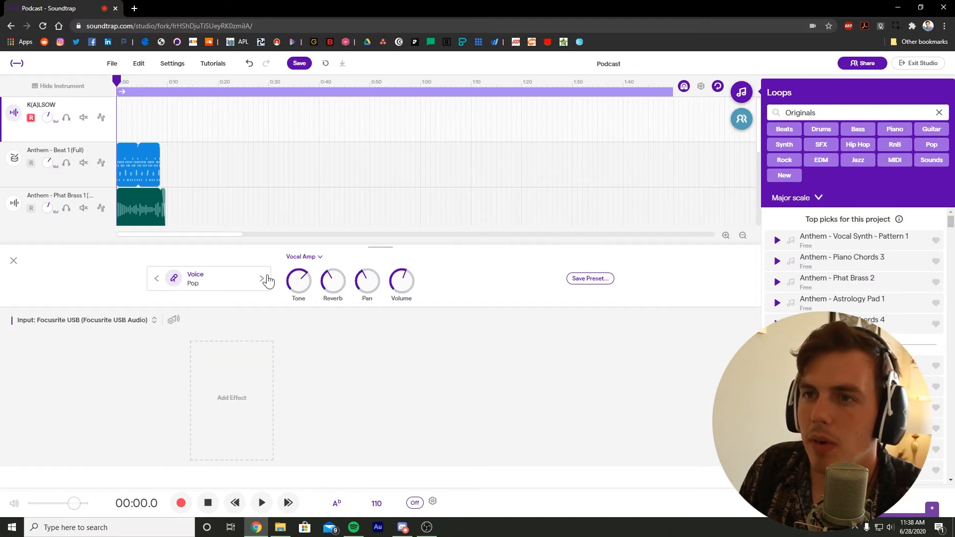
pyautogui.click(157, 279)
# Review the effects available for the voice track, preview Compressor One, and look at the preset-saving options without saving
pyautogui.click(539, 410)
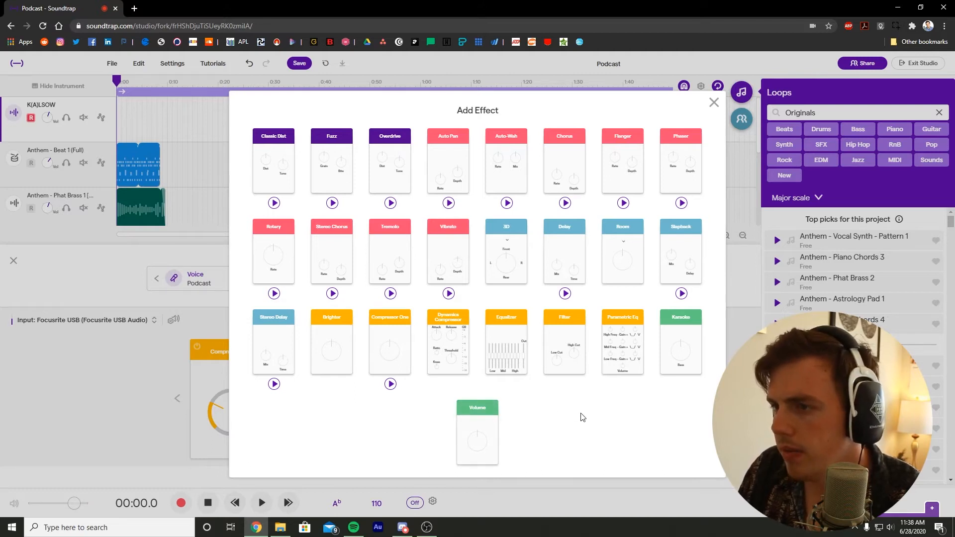
pyautogui.click(390, 385)
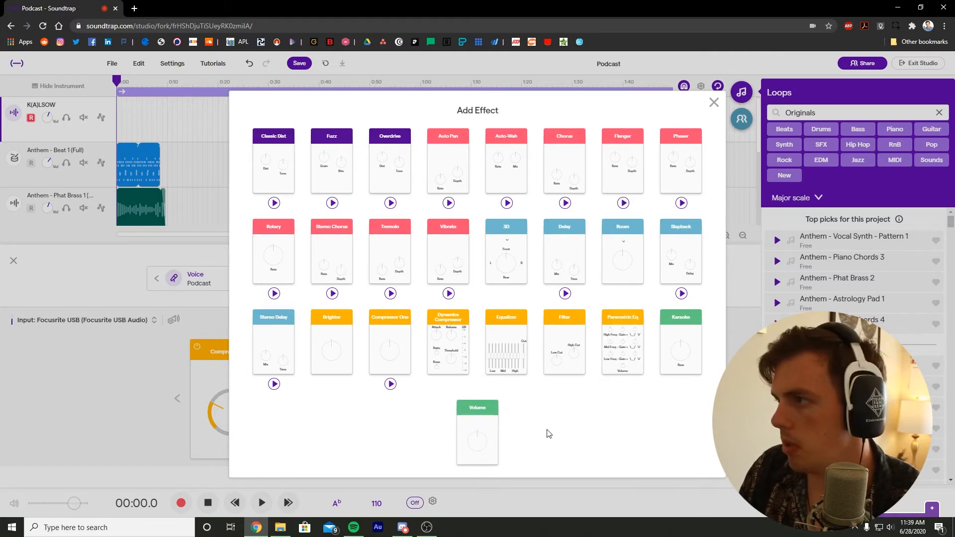
pyautogui.press('Escape')
pyautogui.click(590, 279)
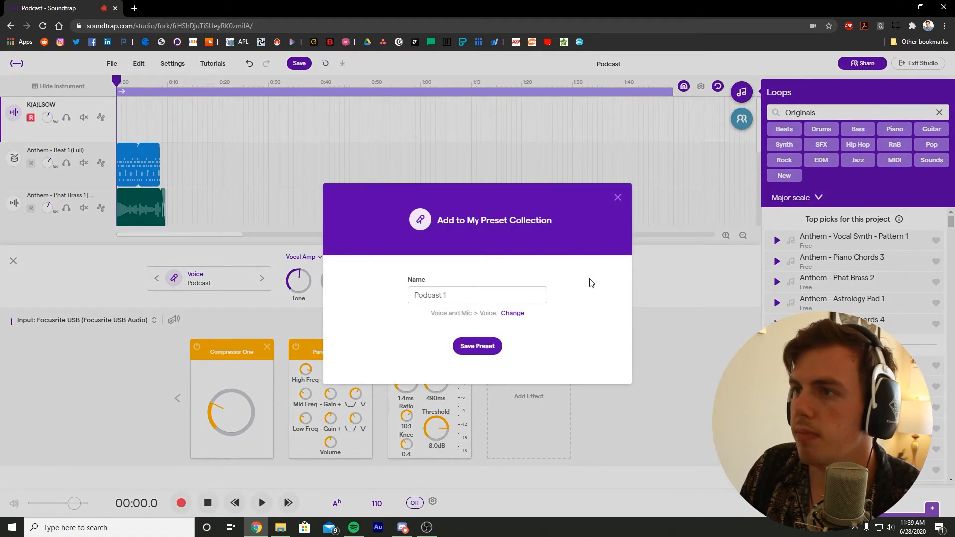
pyautogui.click(617, 198)
pyautogui.click(590, 280)
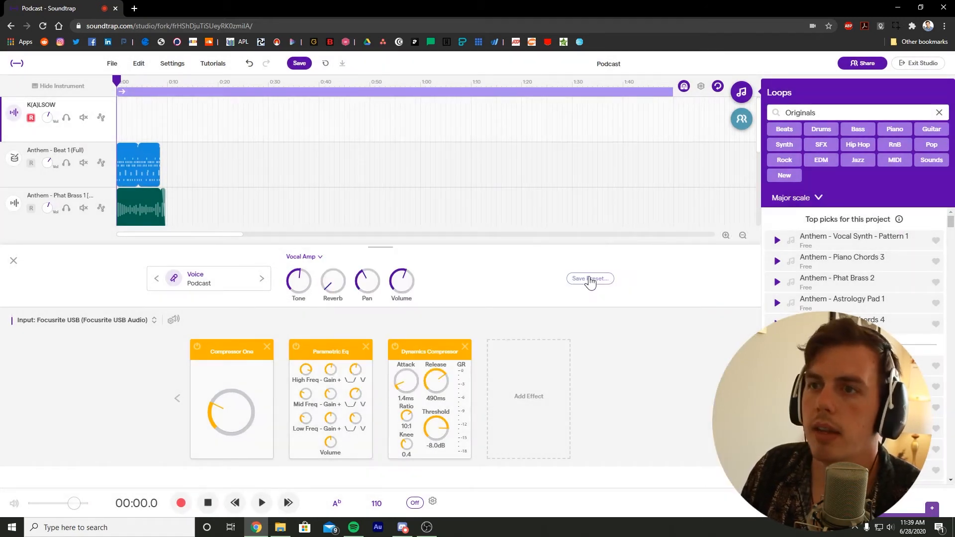
# Browse the instrument presets, checking My Preset Collection and the full list of Voice and Mic presets
pyautogui.click(189, 284)
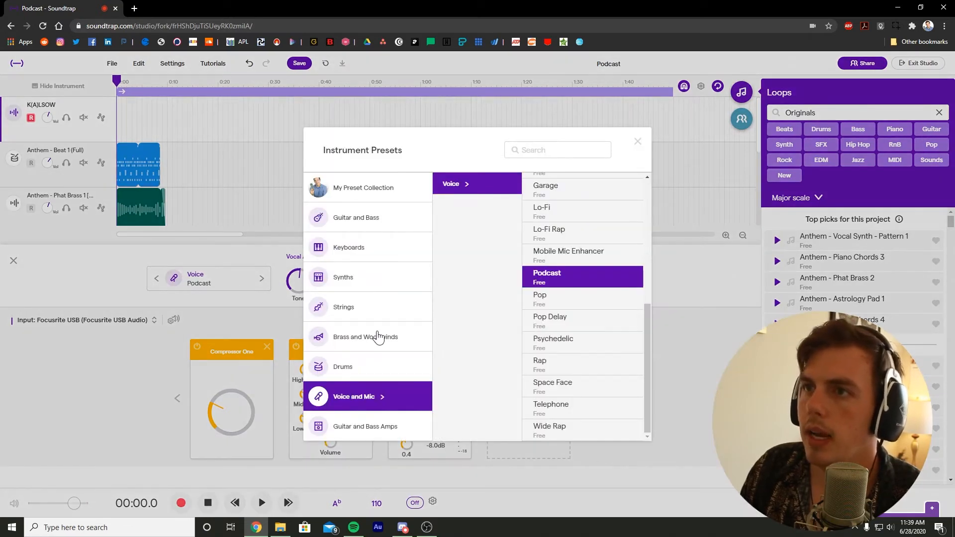
pyautogui.click(386, 194)
pyautogui.click(386, 396)
pyautogui.scroll(4, 583, 319)
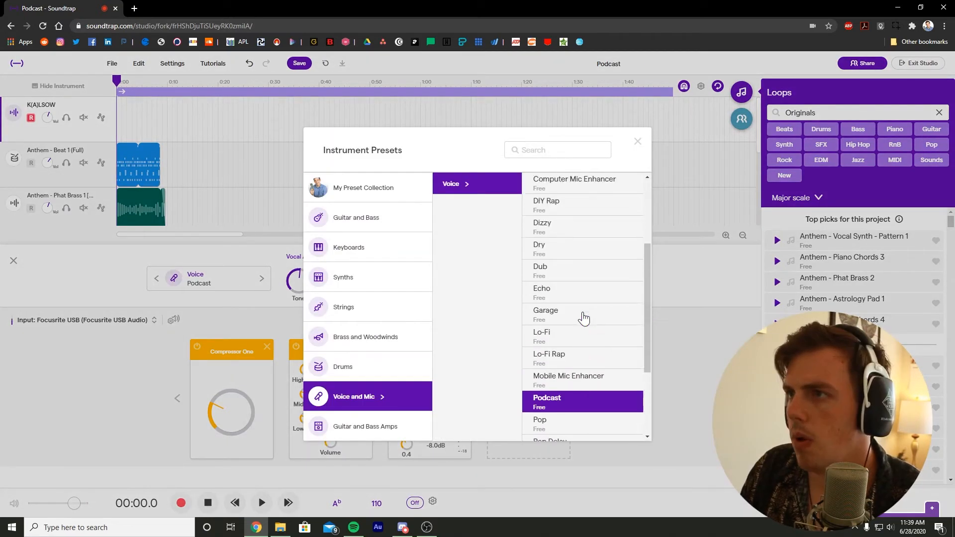
pyautogui.scroll(-5, 594, 316)
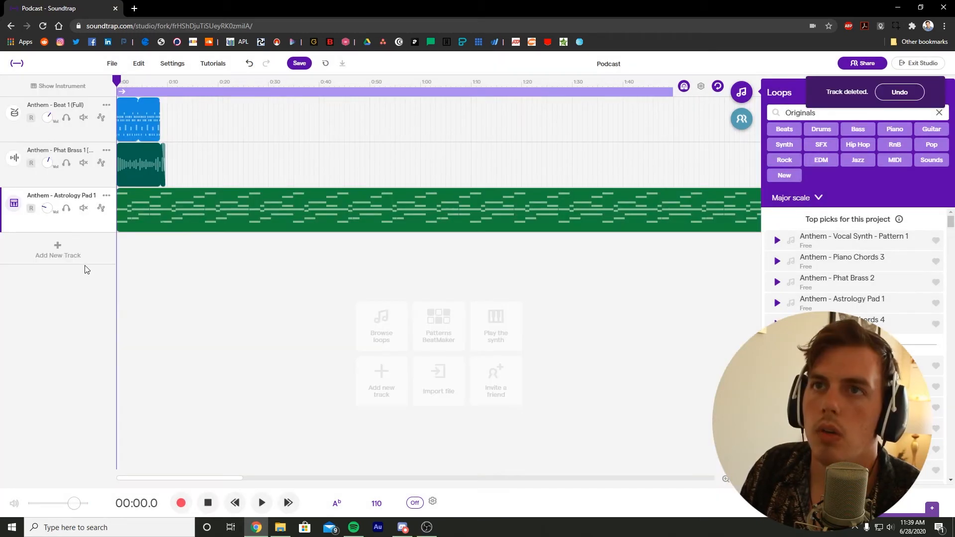
# Add a new Voice & microphones track below the Astrology Pad 1 track
pyautogui.click(87, 254)
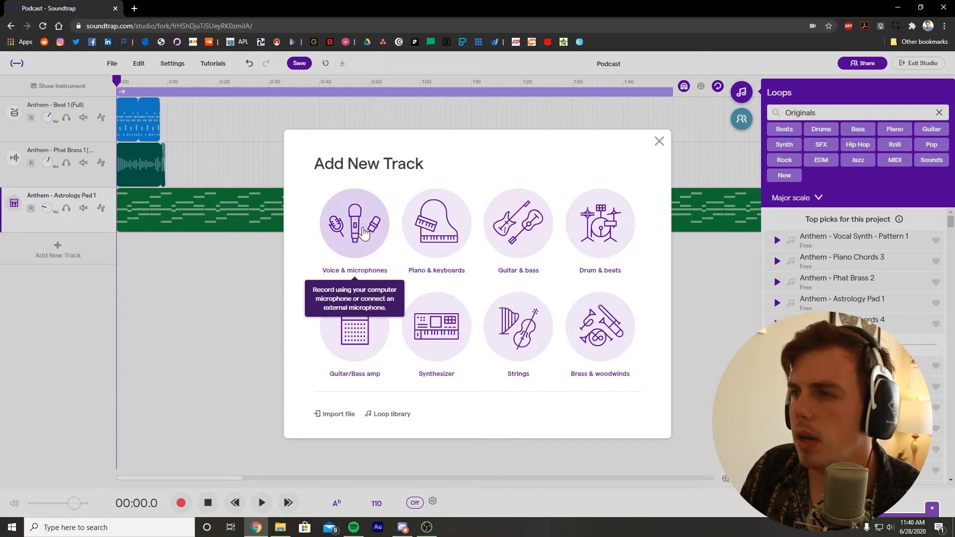
pyautogui.click(364, 231)
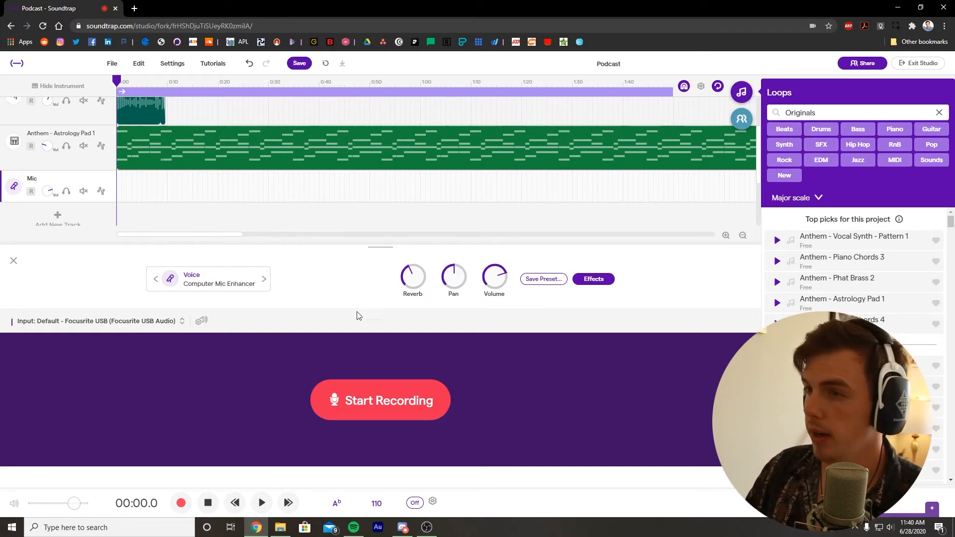
# Record a voice take of about 30 seconds on the Mic track and inspect its waveform up close
pyautogui.click(417, 404)
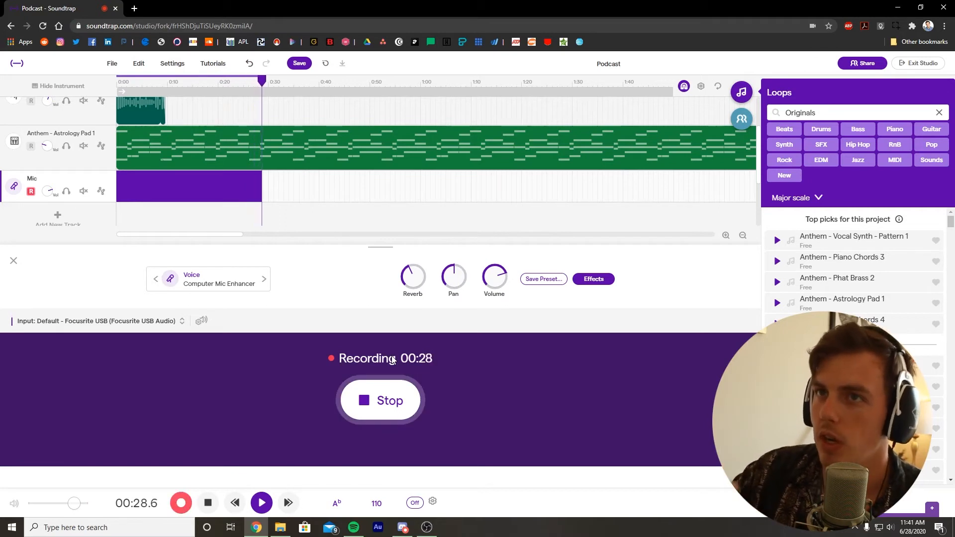
pyautogui.click(392, 398)
pyautogui.click(137, 194)
pyautogui.scroll(5, 134, 192)
pyautogui.scroll(-3, 251, 193)
pyautogui.scroll(10, 251, 193)
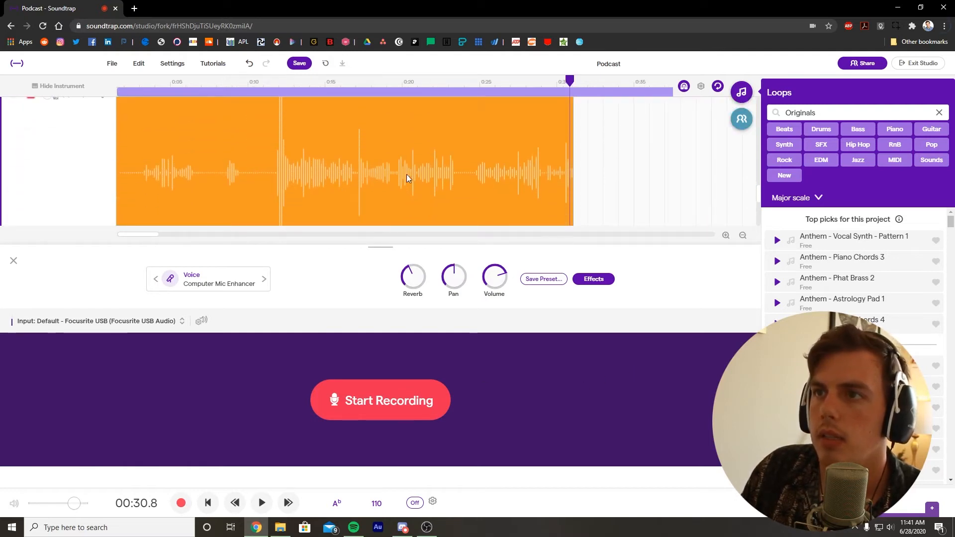
pyautogui.scroll(5, 426, 186)
pyautogui.scroll(10, 425, 186)
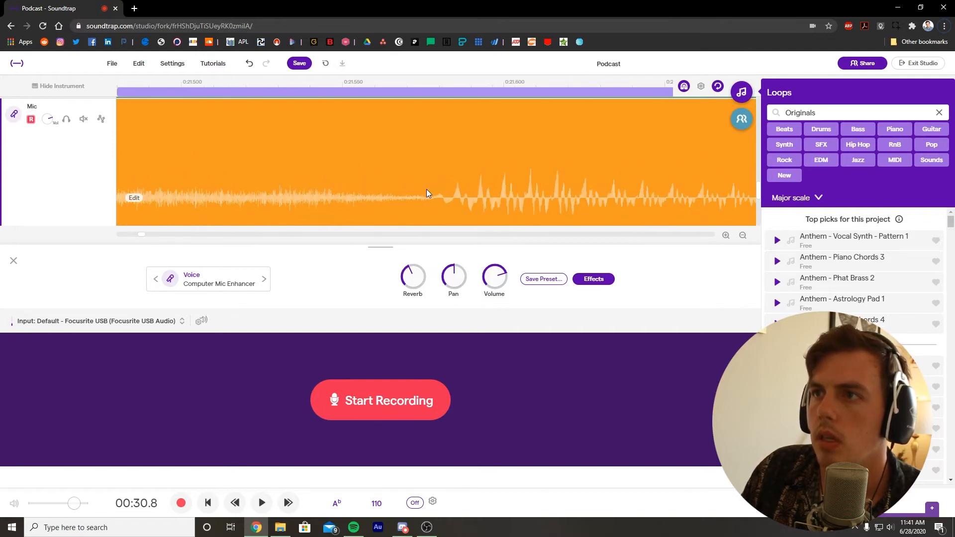
pyautogui.scroll(-15, 464, 201)
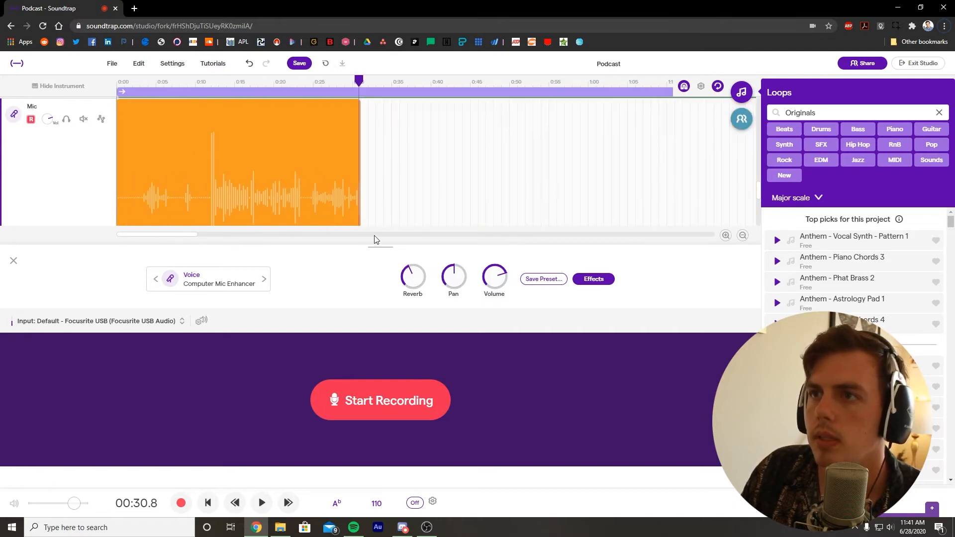
pyautogui.moveTo(371, 247); pyautogui.dragTo(372, 285)
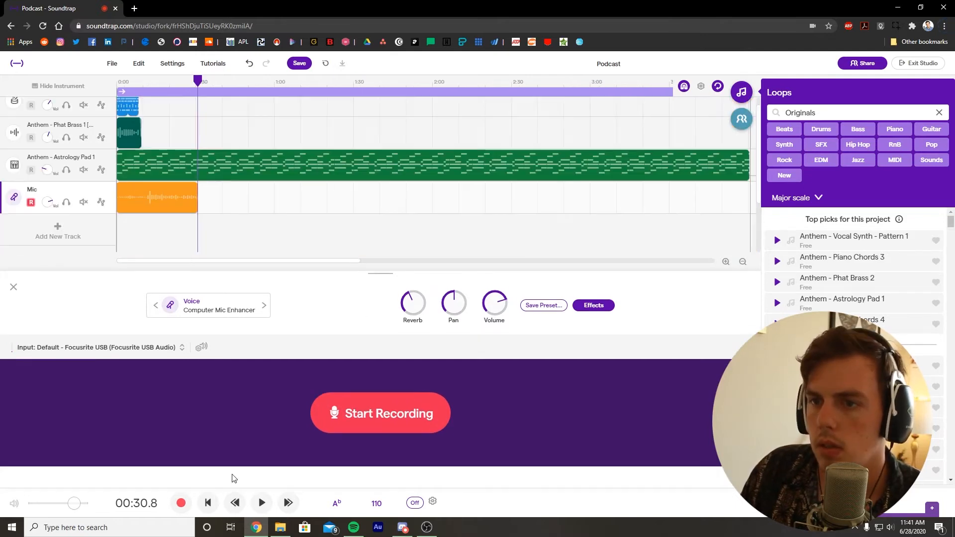
# Play the project from the start and set the Mic track's reverb to minimum and its volume to maximum
pyautogui.click(208, 503)
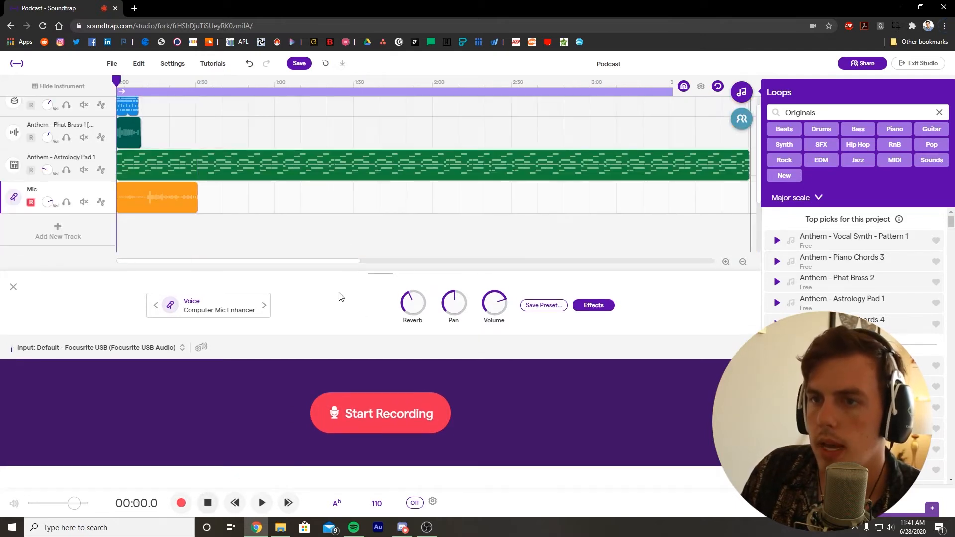
pyautogui.press('space')
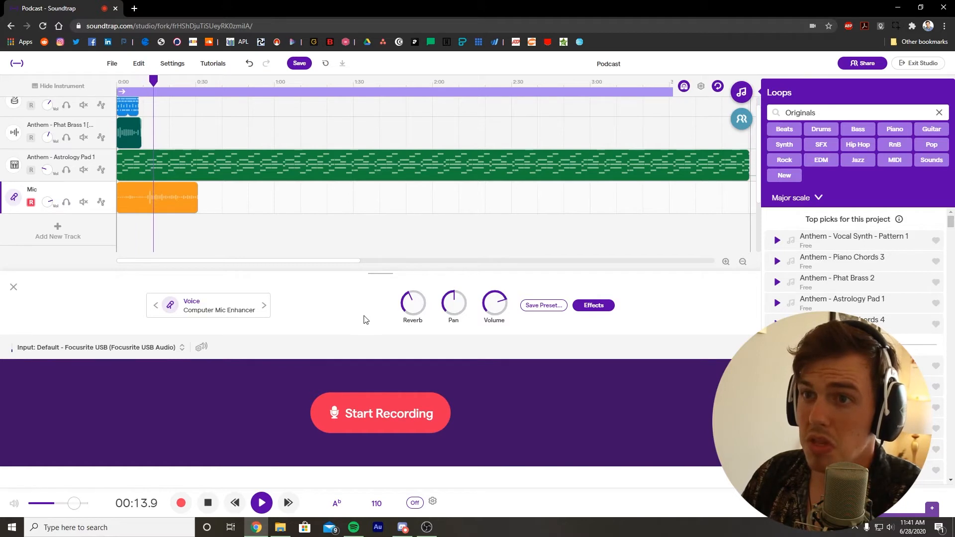
pyautogui.moveTo(445, 307); pyautogui.dragTo(411, 262)
pyautogui.moveTo(408, 307); pyautogui.dragTo(376, 422)
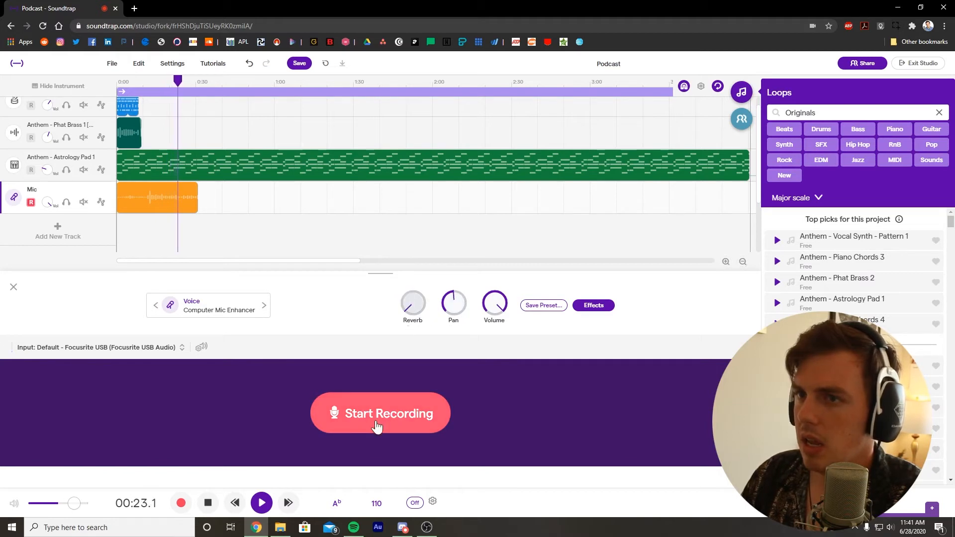
# Step through the voice presets during playback, select the Podcast preset for the Mic track, and replay the recording
pyautogui.click(264, 306)
pyautogui.click(264, 306)
pyautogui.click(263, 306)
pyautogui.click(263, 307)
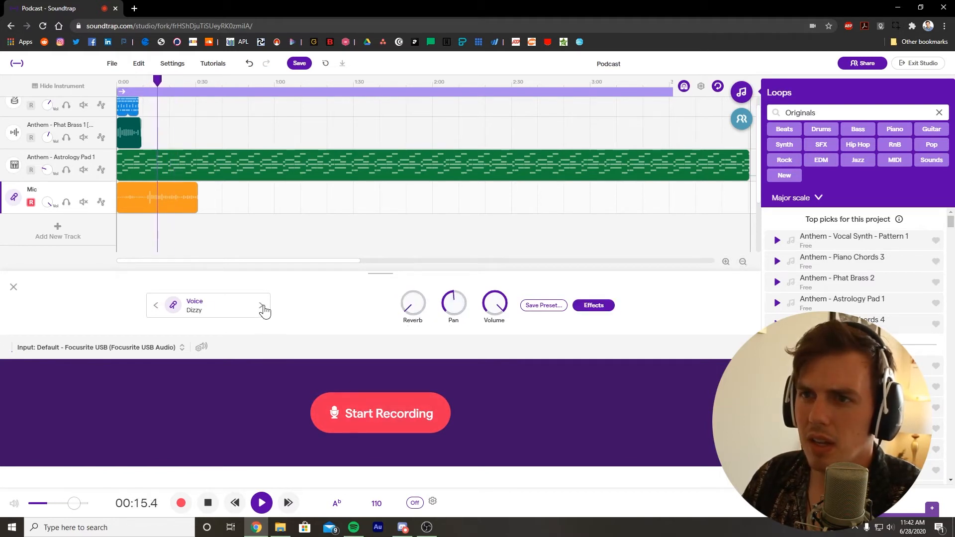
pyautogui.click(263, 307)
pyautogui.click(262, 306)
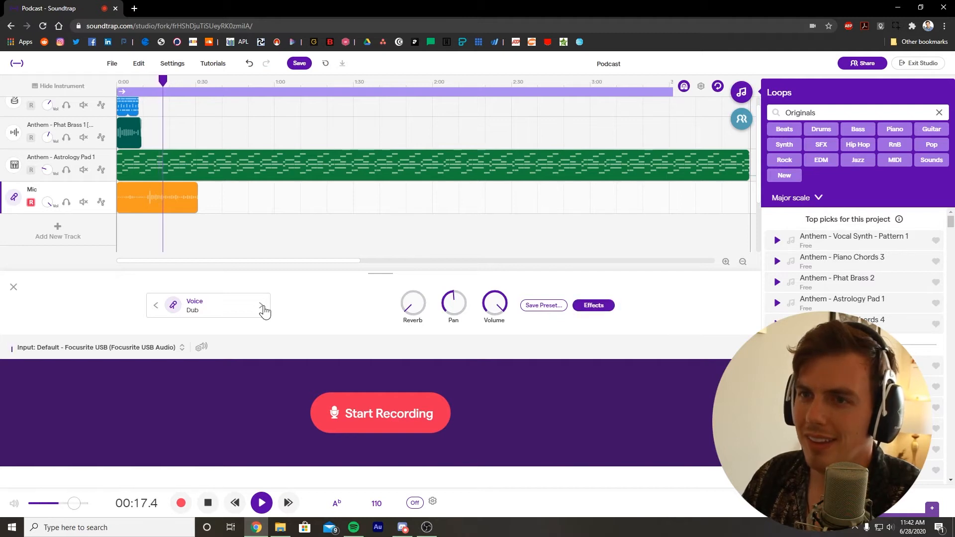
pyautogui.click(262, 307)
pyautogui.click(262, 306)
pyautogui.click(262, 307)
pyautogui.click(262, 306)
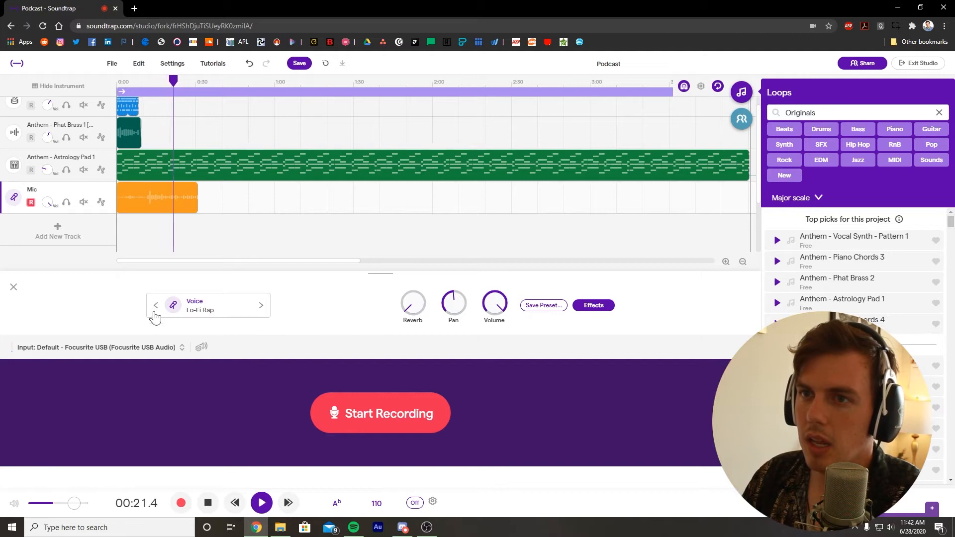
pyautogui.click(262, 306)
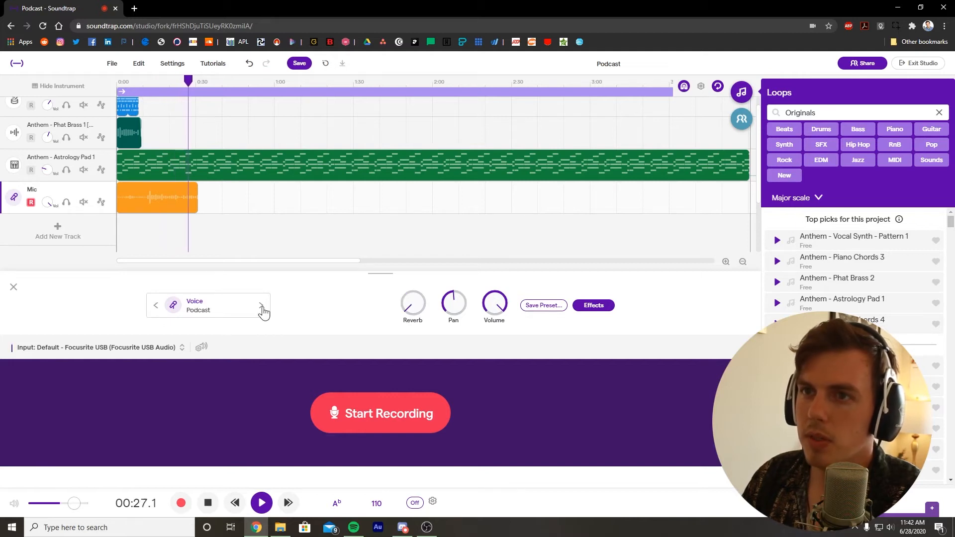
pyautogui.click(146, 230)
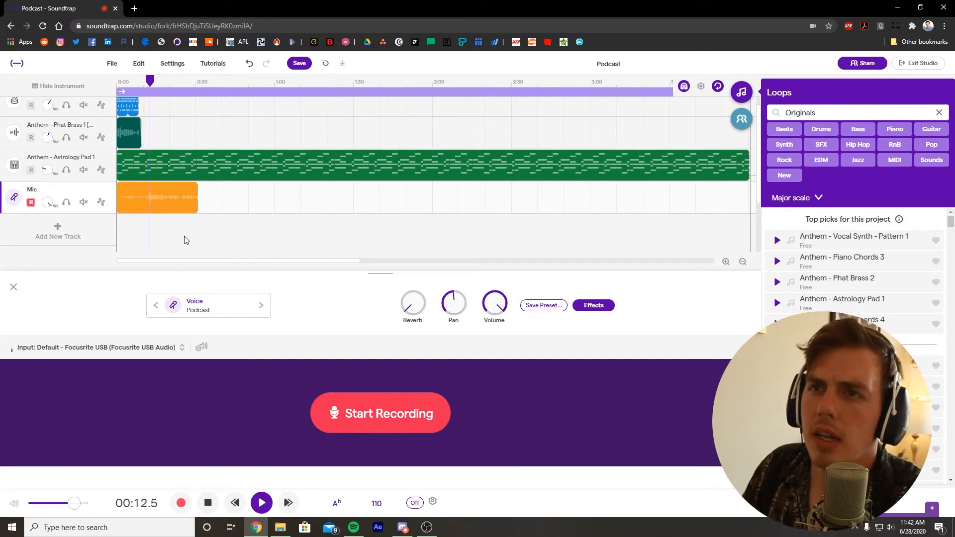
# Check the Mic track's effects, pan the track slightly left, and set its volume to maximum
pyautogui.click(592, 305)
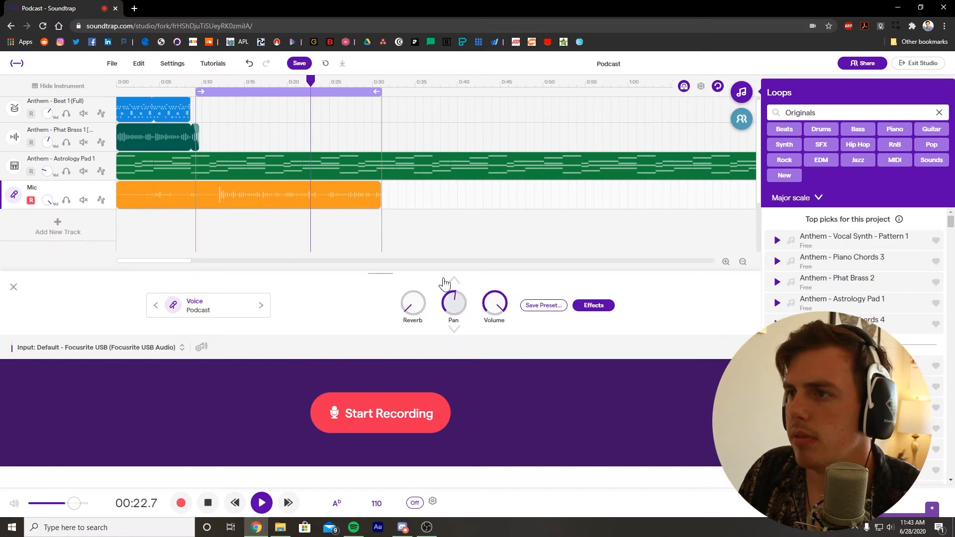
pyautogui.moveTo(442, 280); pyautogui.dragTo(444, 288)
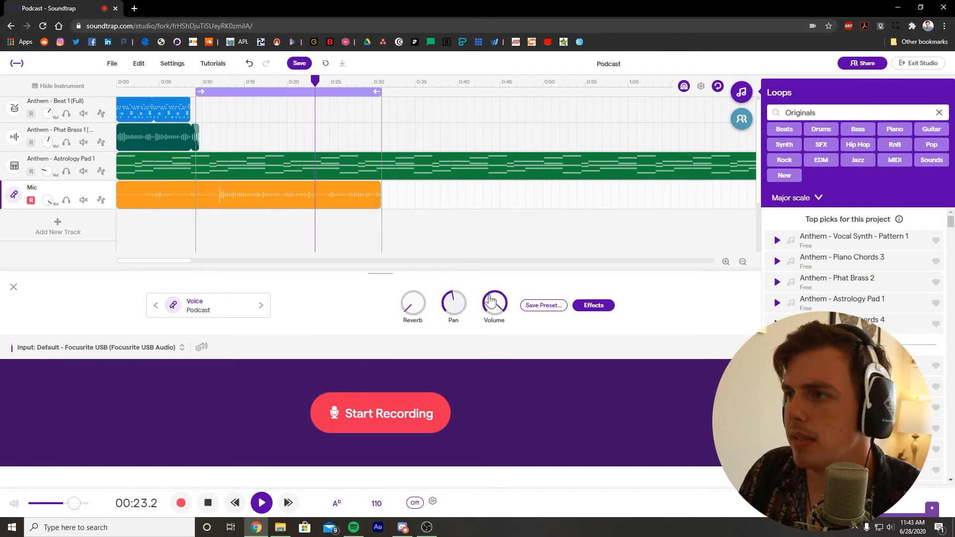
pyautogui.moveTo(503, 306)
pyautogui.mouseDown()
pyautogui.moveTo(486, 367)
pyautogui.moveTo(485, 318)
pyautogui.moveTo(517, 313)
pyautogui.mouseUp()
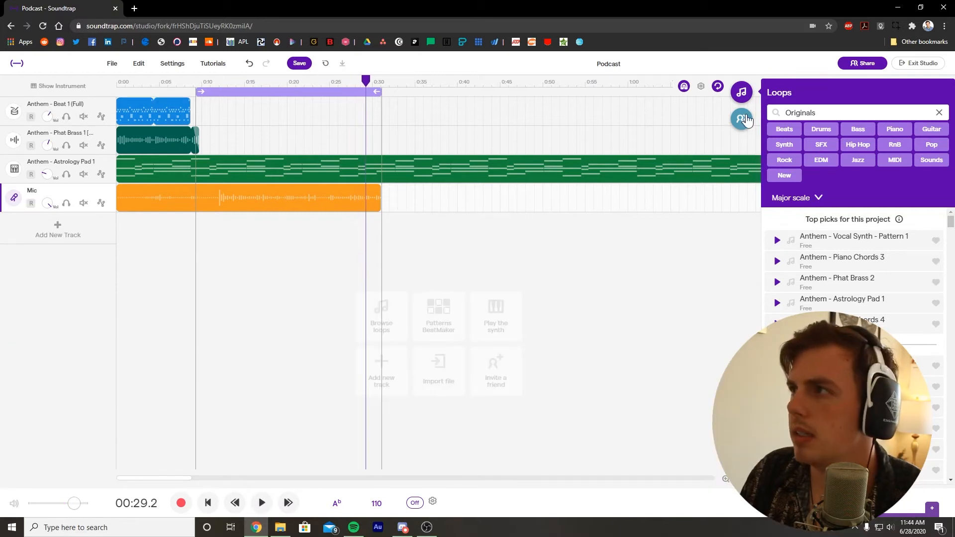
# Create a podcast guest call from the collaborator invitation options and start a call with the collaborators
pyautogui.click(743, 120)
pyautogui.click(797, 117)
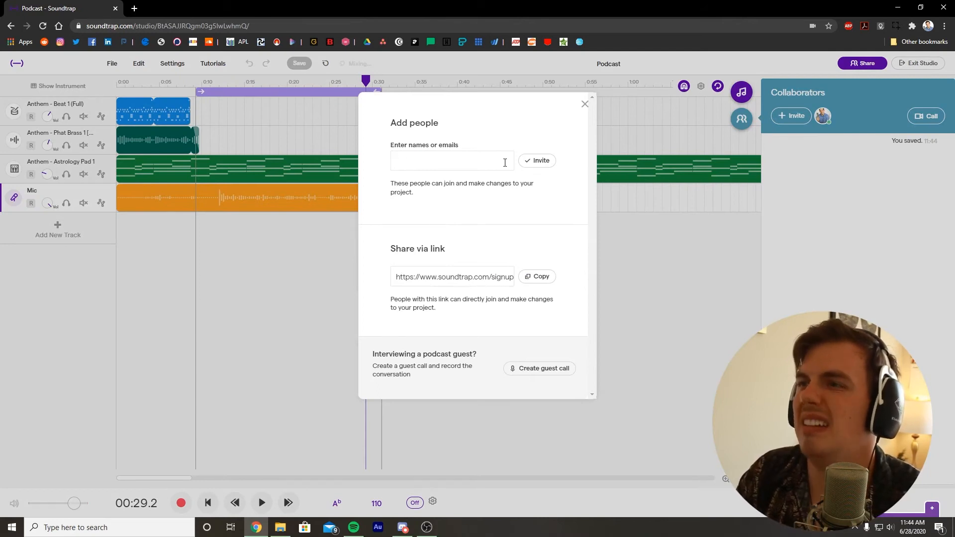
pyautogui.click(540, 368)
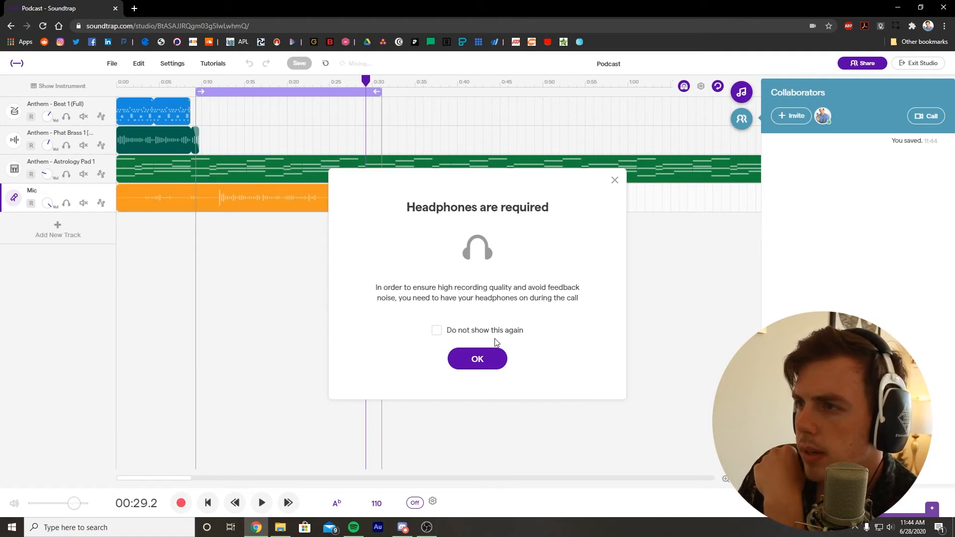
pyautogui.click(477, 359)
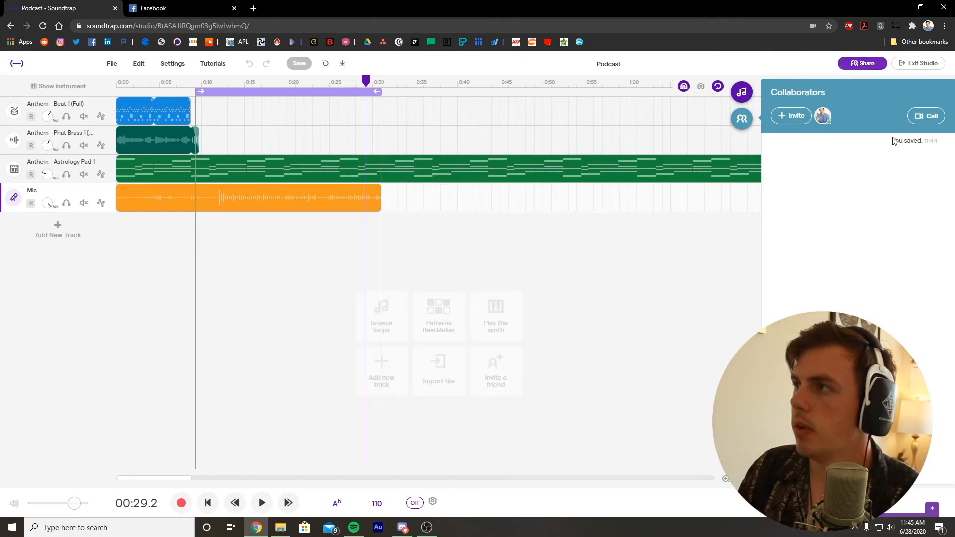
pyautogui.click(936, 119)
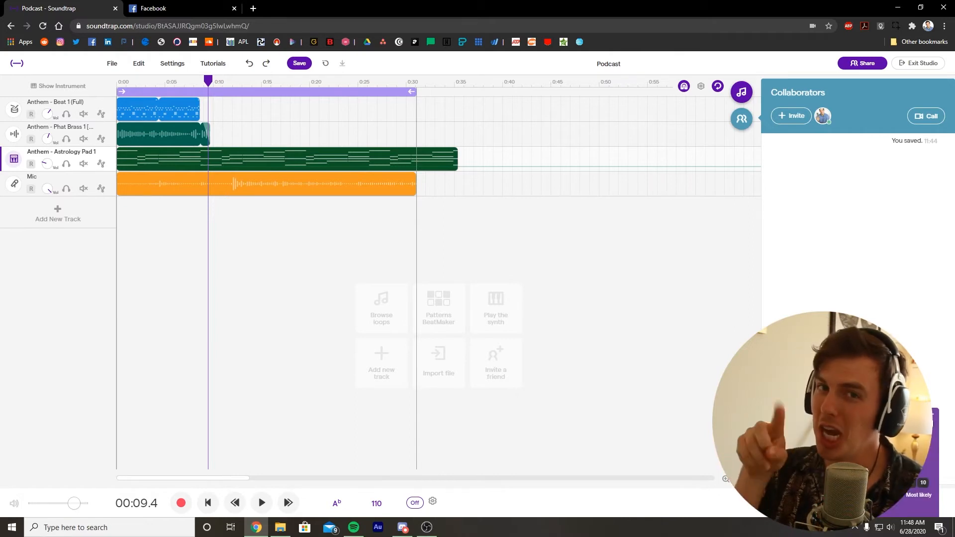
# Review the studio settings, including the MIDI, monitoring and sound quality options
pyautogui.click(172, 63)
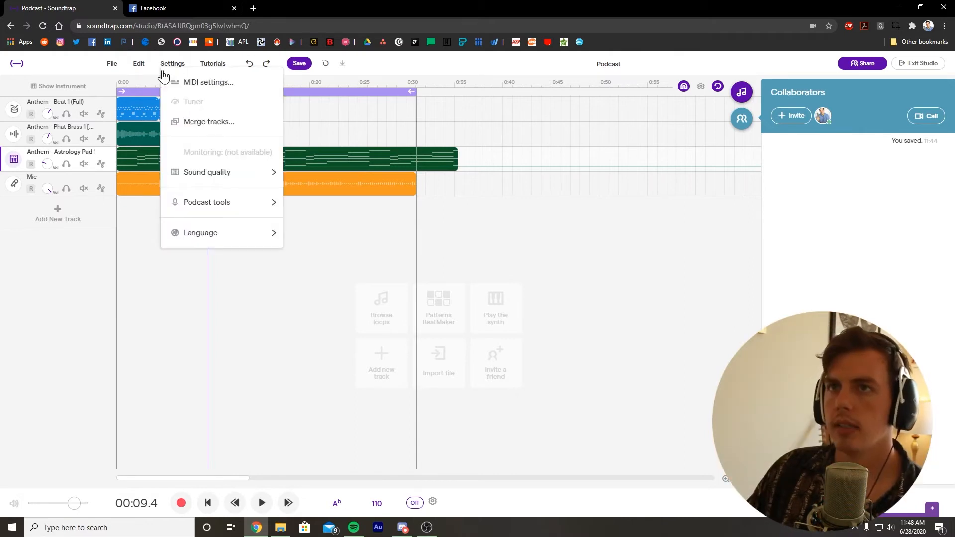
pyautogui.click(219, 89)
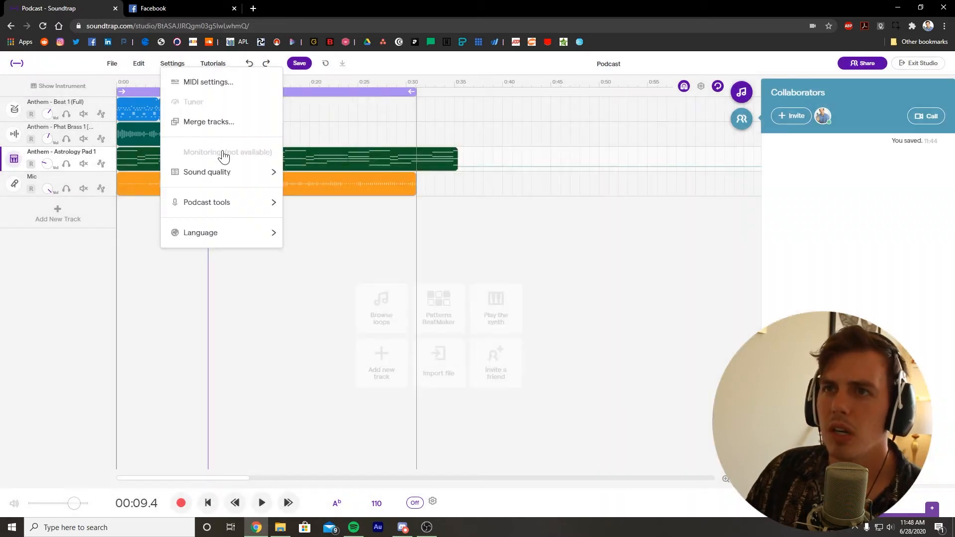
pyautogui.moveTo(225, 172)
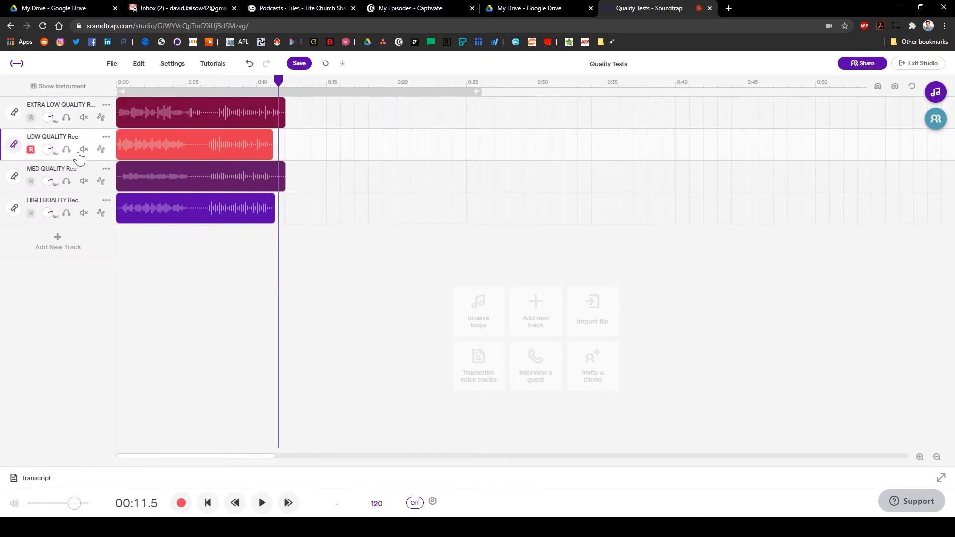
# Save the Quality Tests project, switch to Adobe Audition, and widen the list of the four imported quality-setting WAV files
pyautogui.hotkey('ctrl', 's')
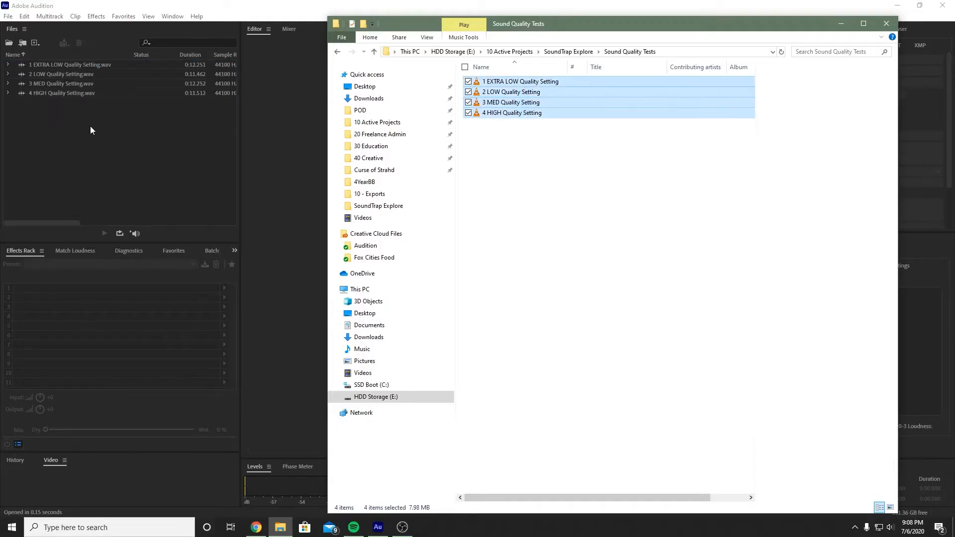
pyautogui.click(91, 130)
pyautogui.moveTo(241, 133); pyautogui.dragTo(656, 134)
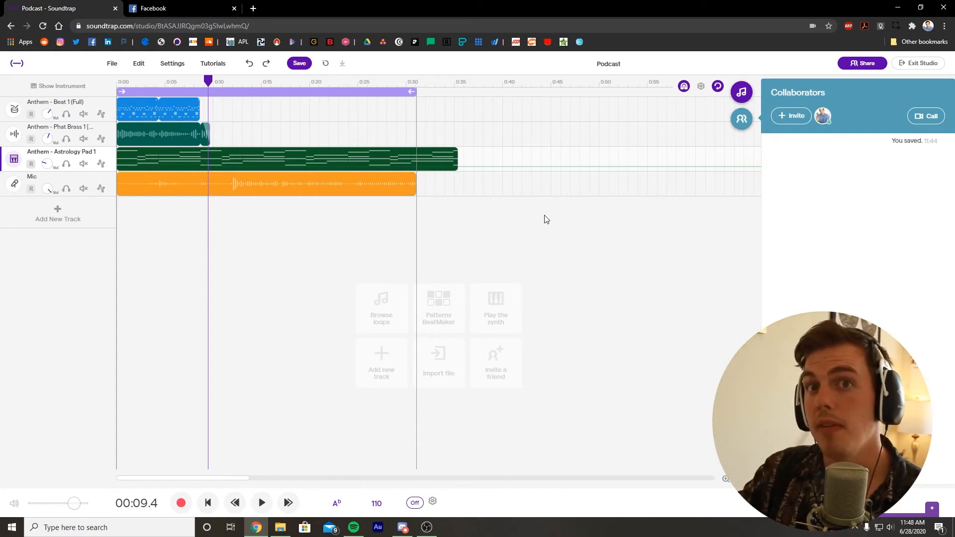
# Turn on Interactive transcript in Soundtrap's podcast tools and open the transcript editor
pyautogui.click(167, 64)
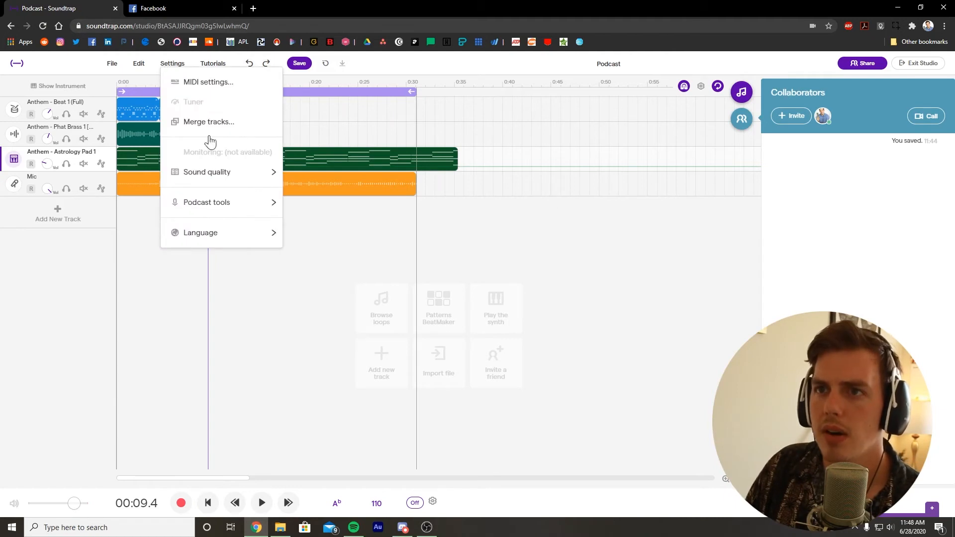
pyautogui.moveTo(234, 204)
pyautogui.click(341, 207)
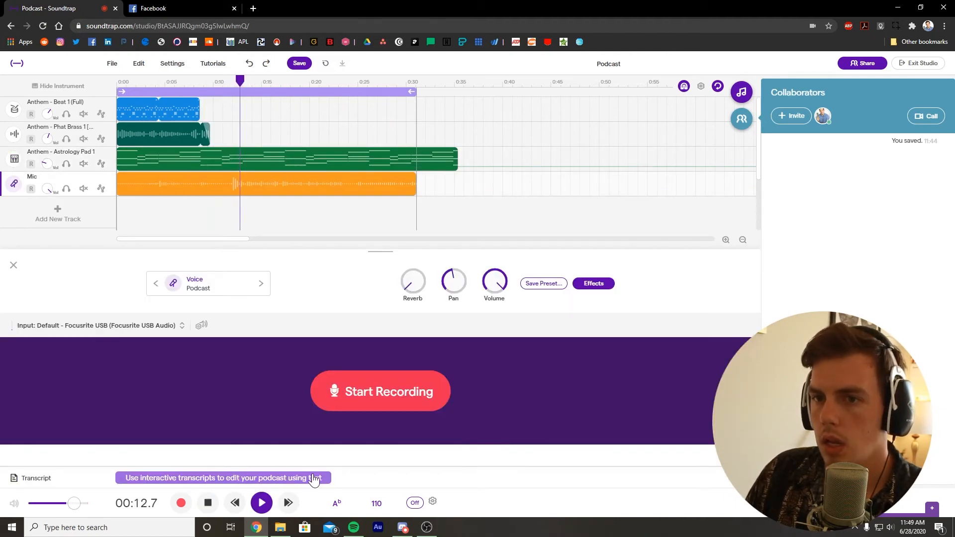
pyautogui.click(315, 479)
pyautogui.click(153, 250)
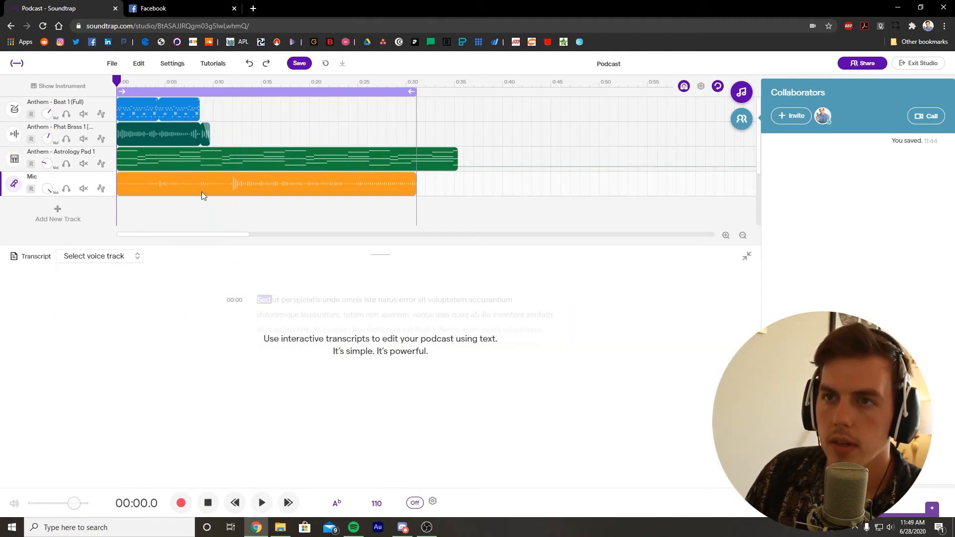
# Replace the voice clip on the Mic track with a new recording of about 31 seconds
pyautogui.click(204, 184)
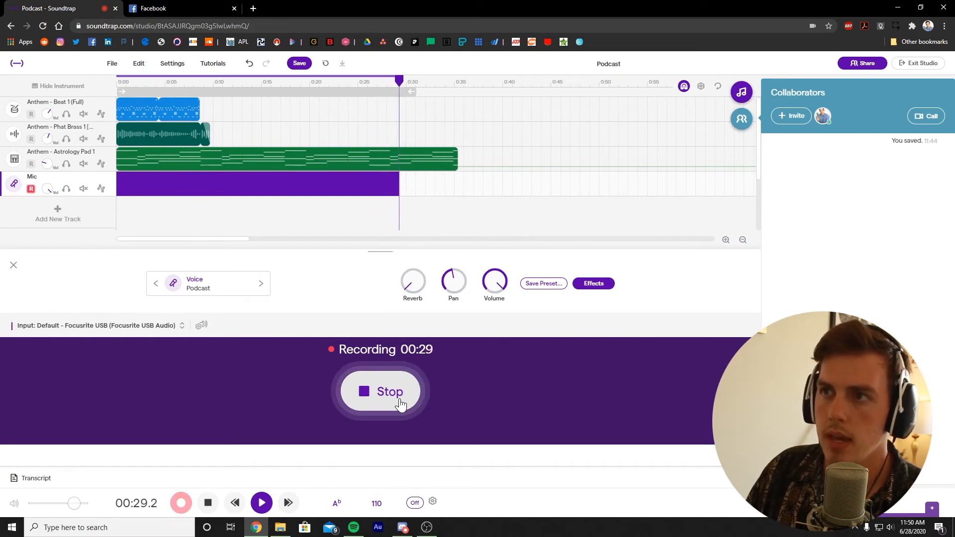
pyautogui.click(400, 406)
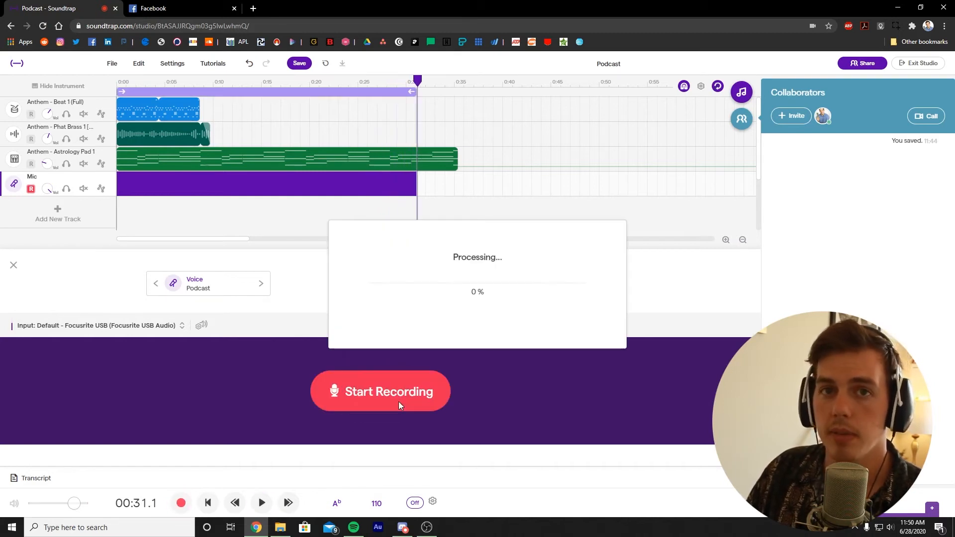
# Enable the Interactive transcript podcast tool again for the newly recorded take
pyautogui.click(145, 63)
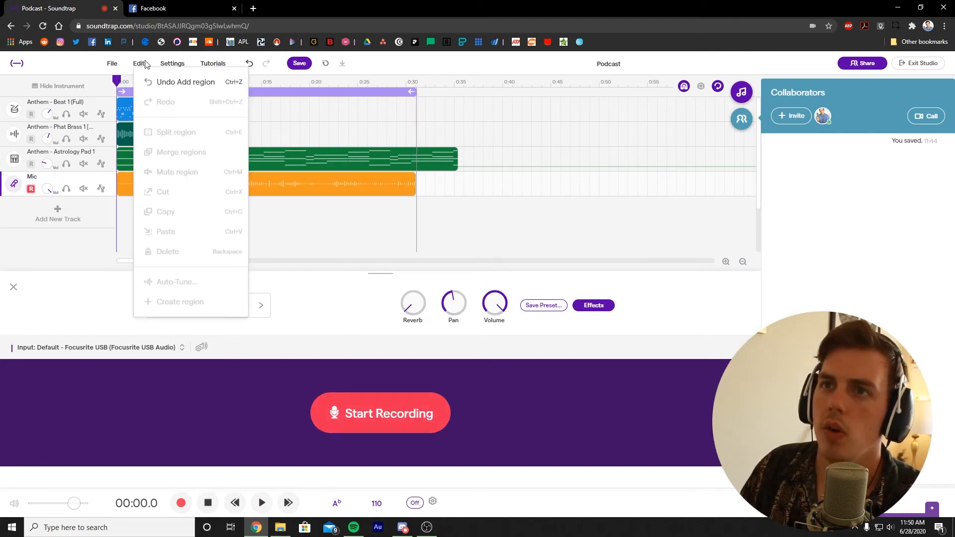
pyautogui.click(173, 63)
pyautogui.click(172, 64)
pyautogui.moveTo(264, 203)
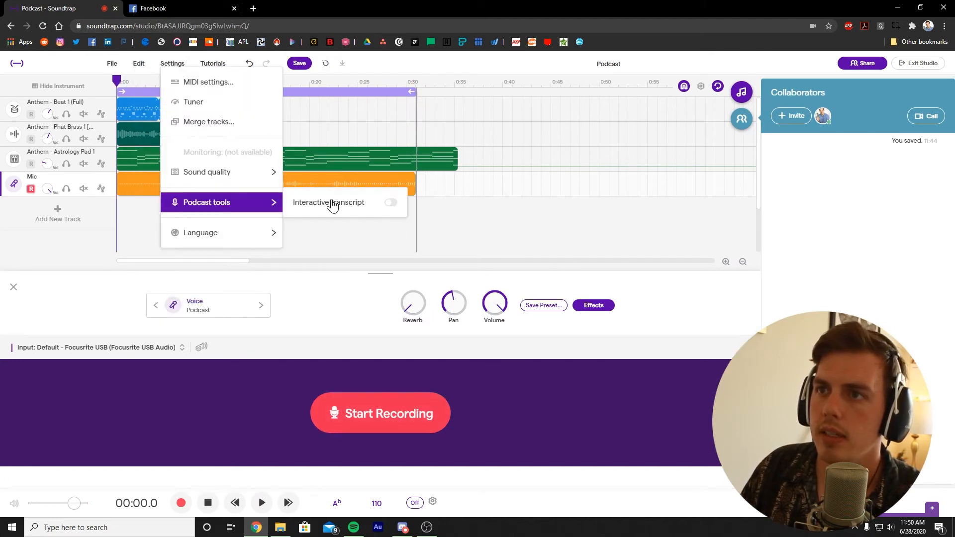
pyautogui.click(332, 206)
pyautogui.click(524, 227)
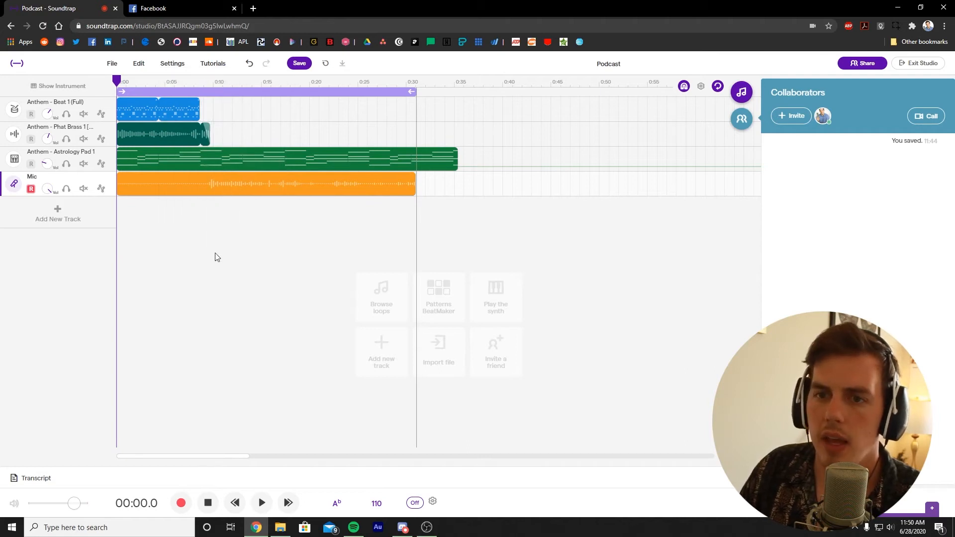
# Transcribe the Mic voice track in the transcript editor, opting out of showing the transcription notice again
pyautogui.click(725, 481)
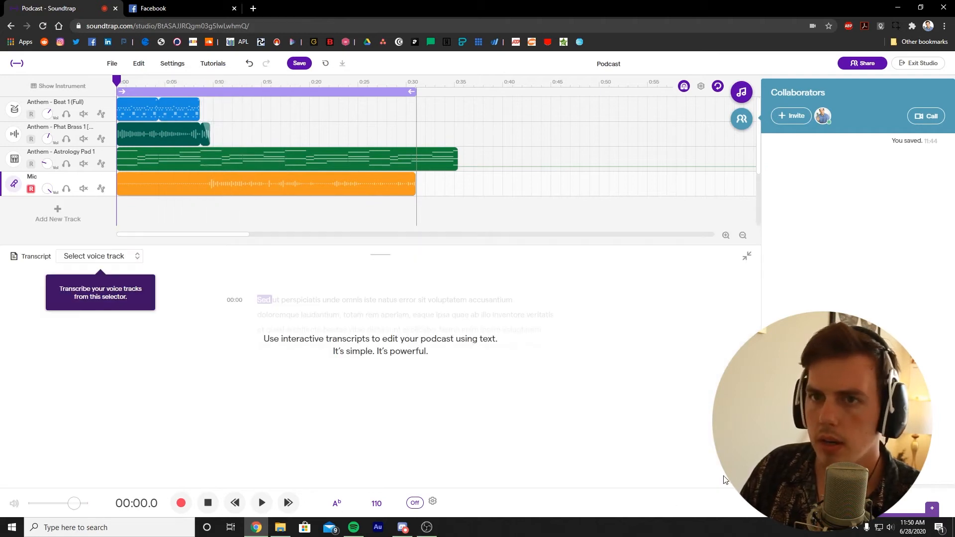
pyautogui.click(119, 261)
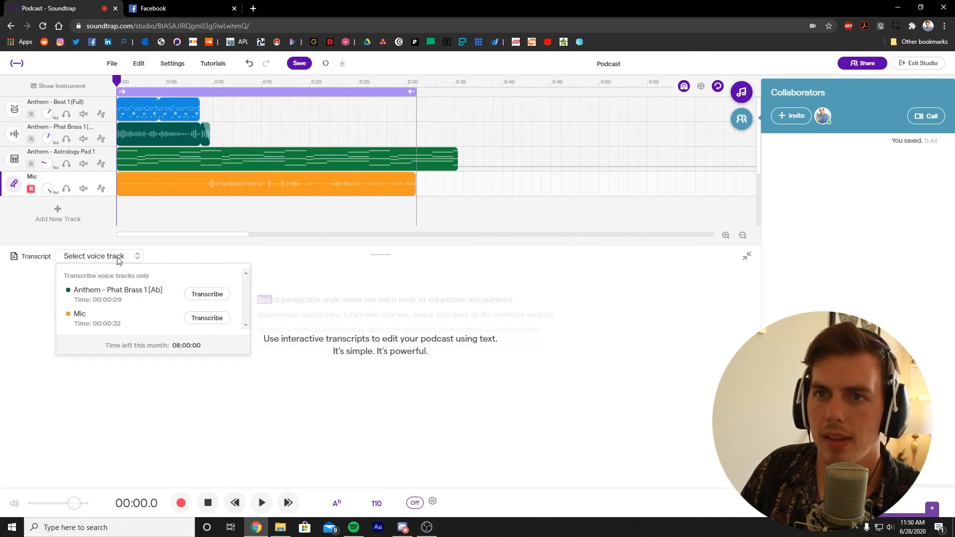
pyautogui.click(220, 323)
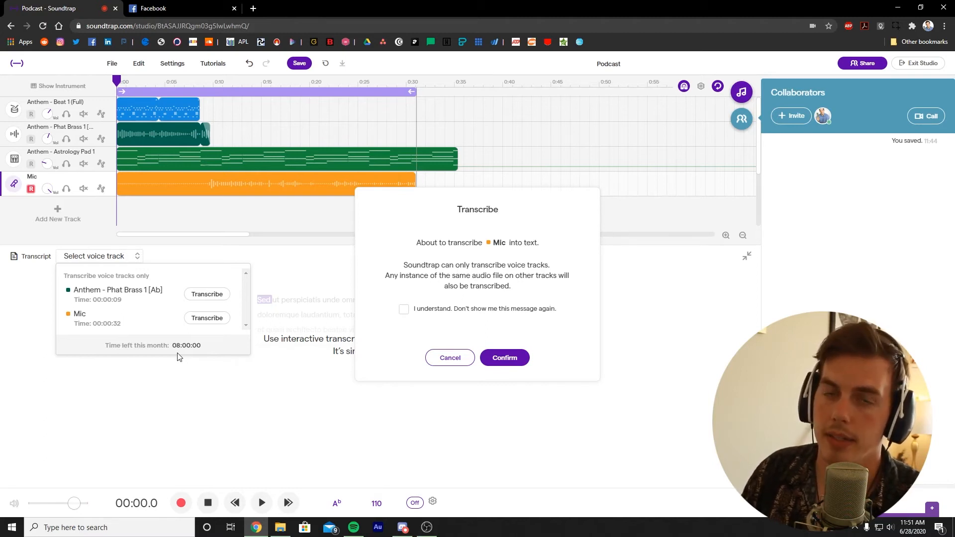
pyautogui.click(403, 309)
pyautogui.click(510, 366)
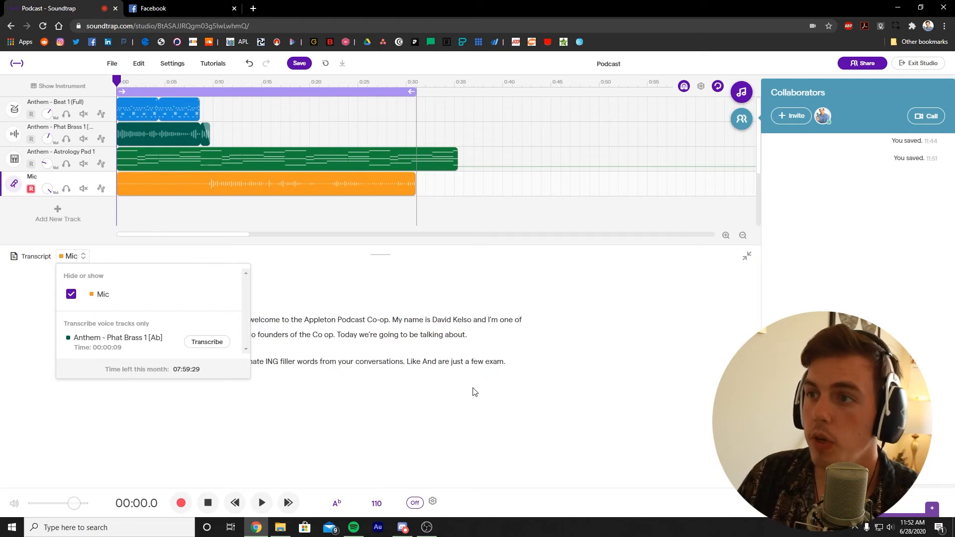
pyautogui.click(459, 386)
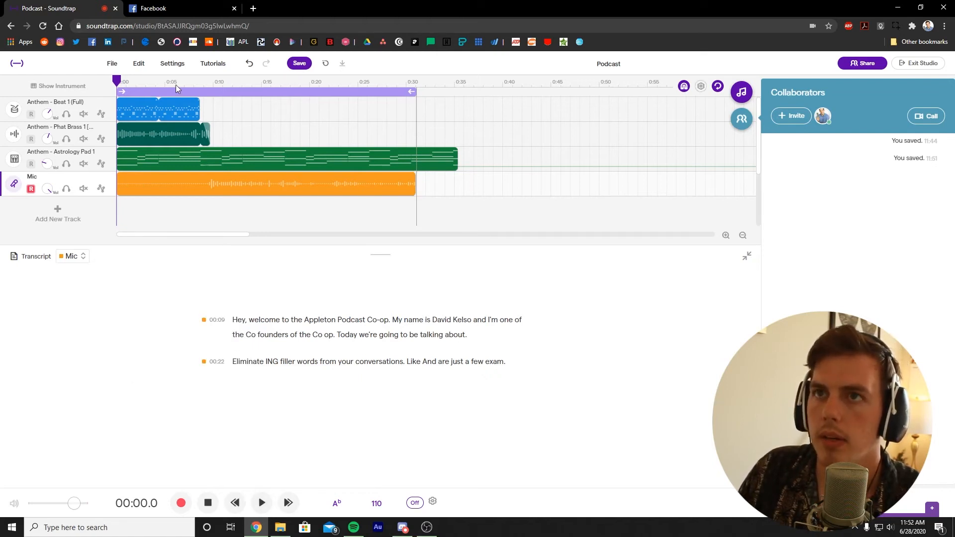
# Play the recording along with its transcript and delete the passage "and I'm one of the Co founders of the Co op."
pyautogui.click(263, 503)
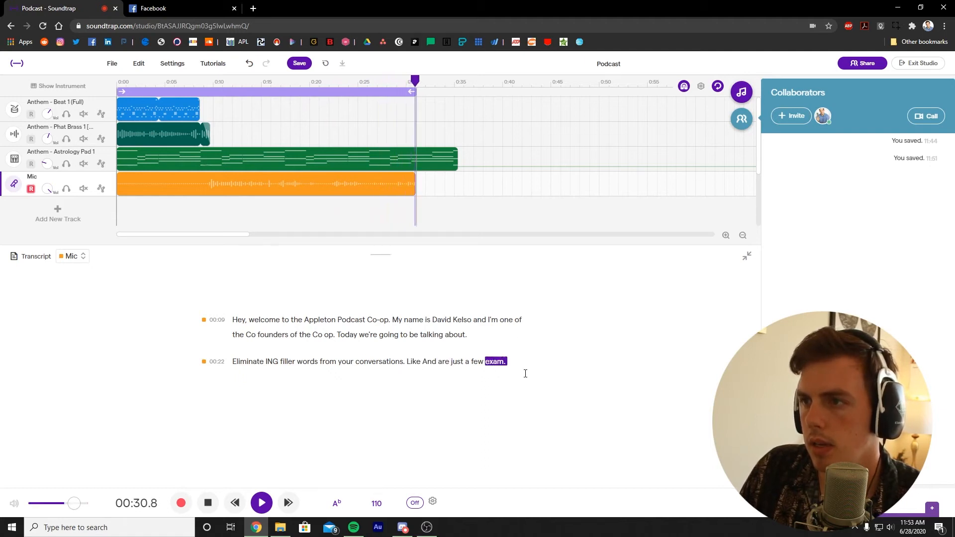
pyautogui.press('space')
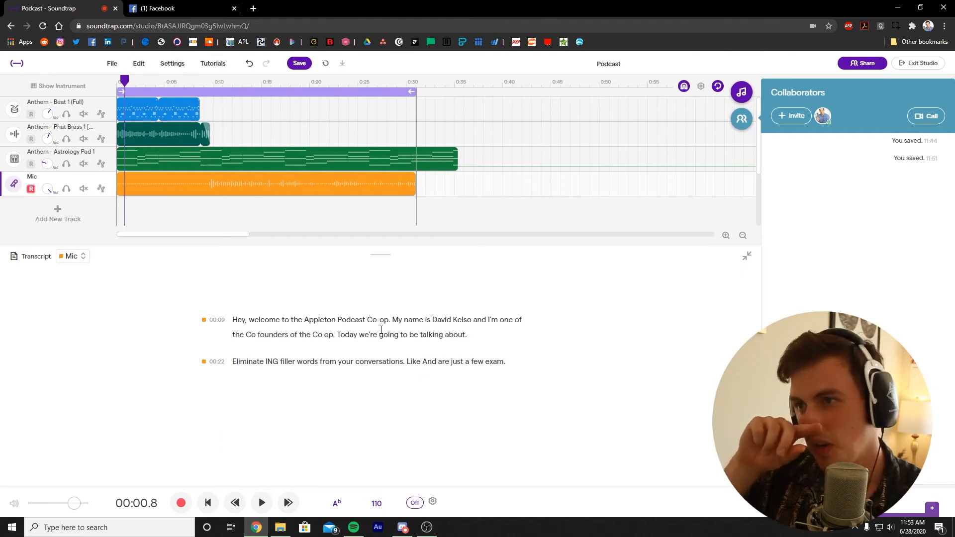
pyautogui.moveTo(338, 335); pyautogui.dragTo(470, 318)
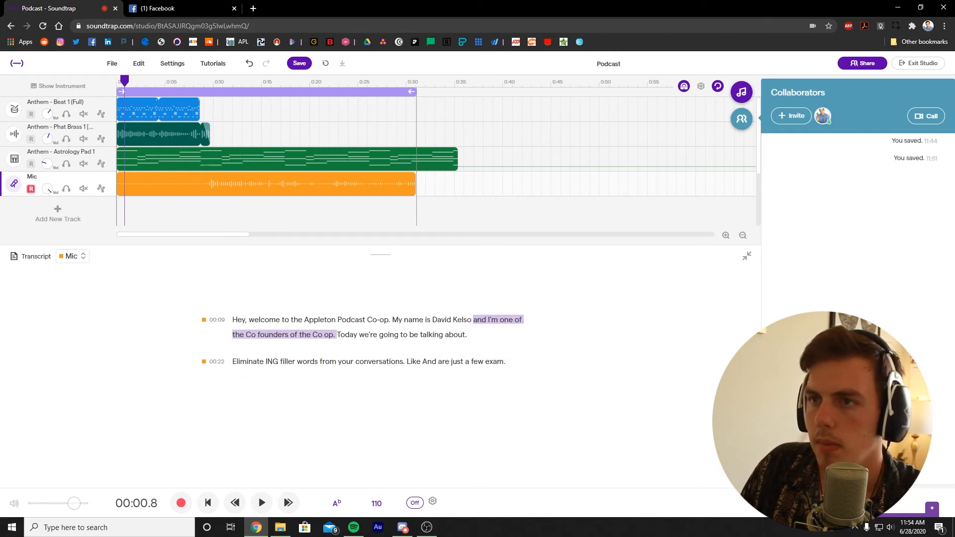
pyautogui.press('BackSpace')
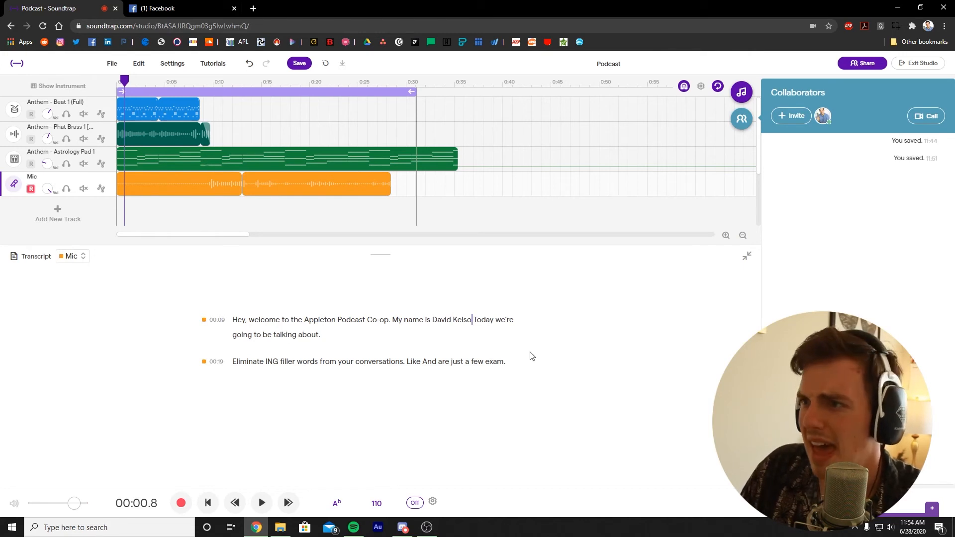
# Correct the misspelled surname in the transcript's first paragraph and end the sentence with a period
pyautogui.rightClick(461, 324)
pyautogui.click(490, 356)
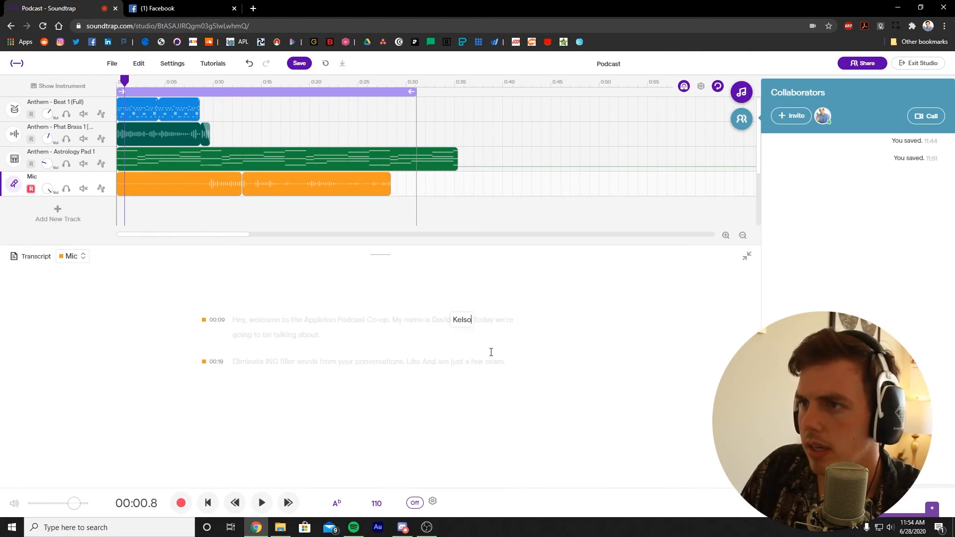
pyautogui.write('Kalsow')
pyautogui.press('Return')
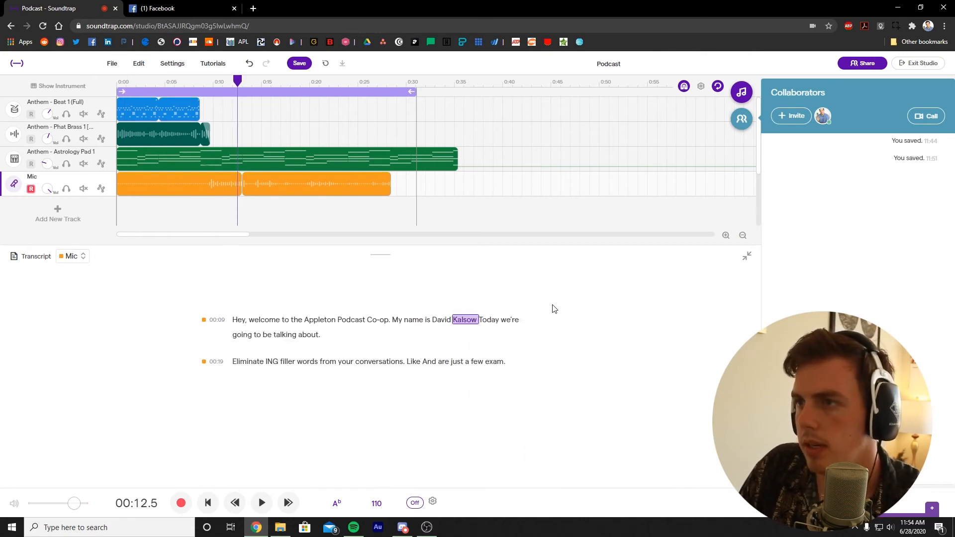
pyautogui.doubleClick(467, 322)
pyautogui.press('Return')
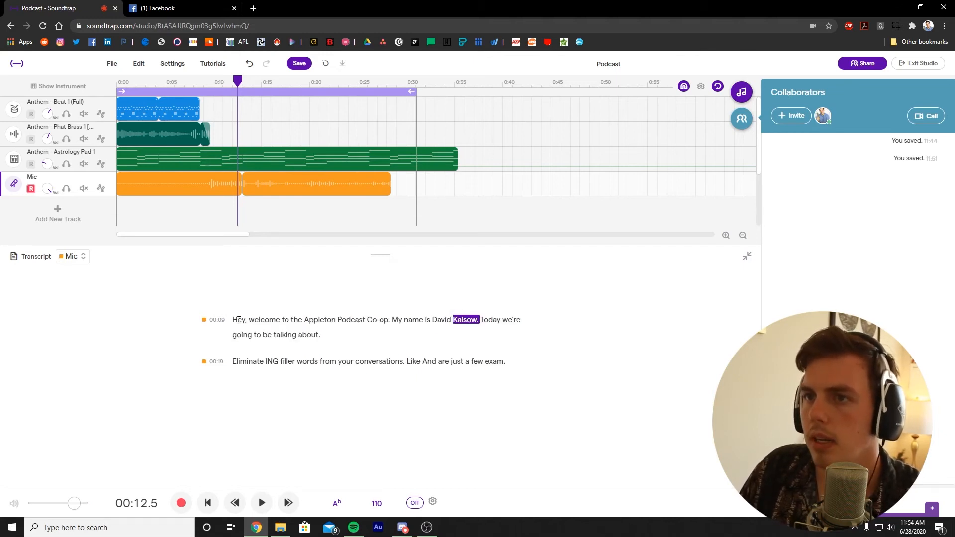
# Play back the edited voice section from 00:09.2 to check the cut after the surname
pyautogui.moveTo(239, 85); pyautogui.dragTo(208, 86)
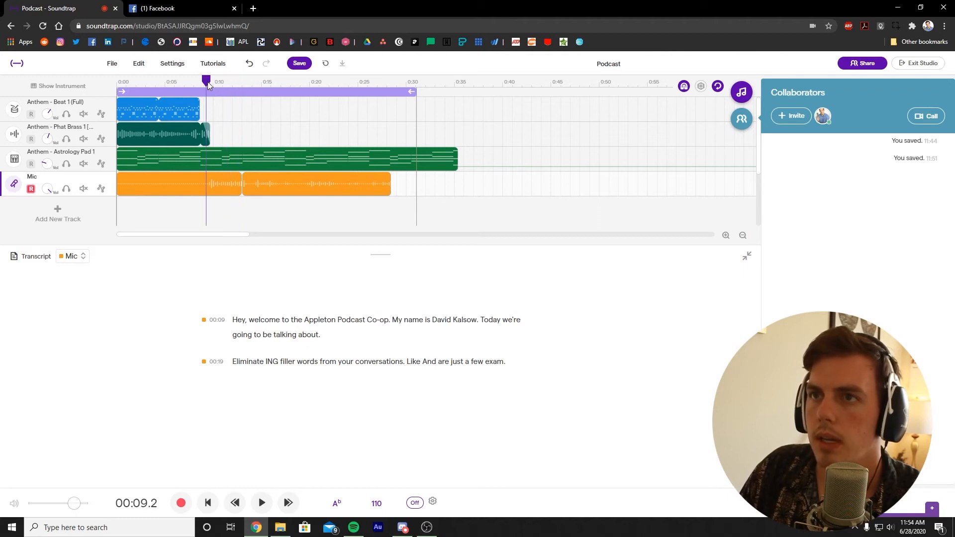
pyautogui.click(262, 502)
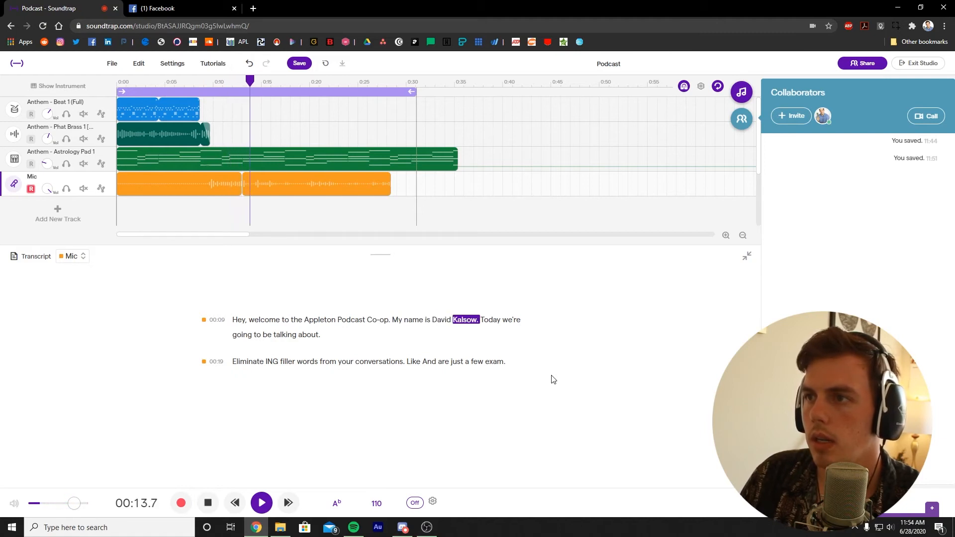
pyautogui.press('space')
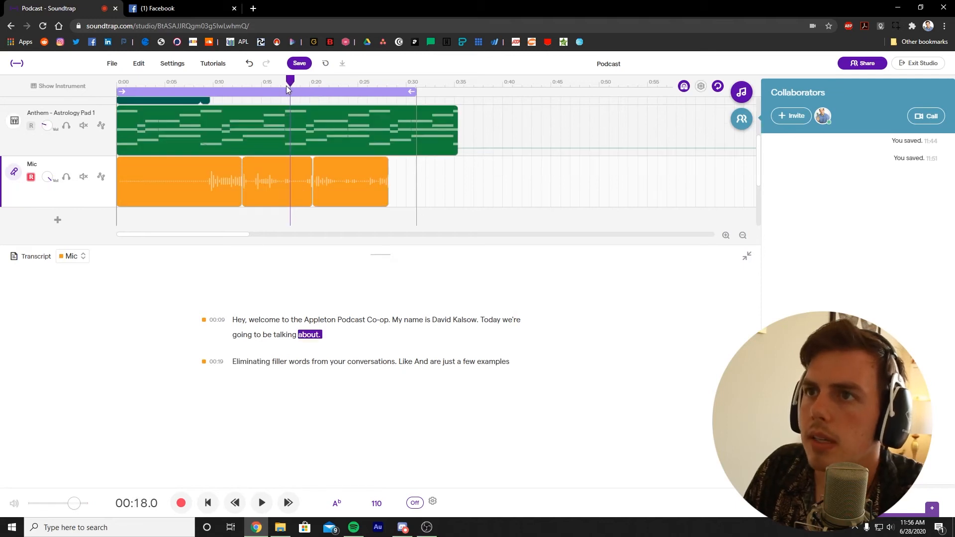
# Split the middle Mic clip at 00:17.2 and trim the start of the second piece to leave a short gap
pyautogui.moveTo(285, 88)
pyautogui.mouseDown()
pyautogui.moveTo(277, 80)
pyautogui.moveTo(287, 83)
pyautogui.mouseUp()
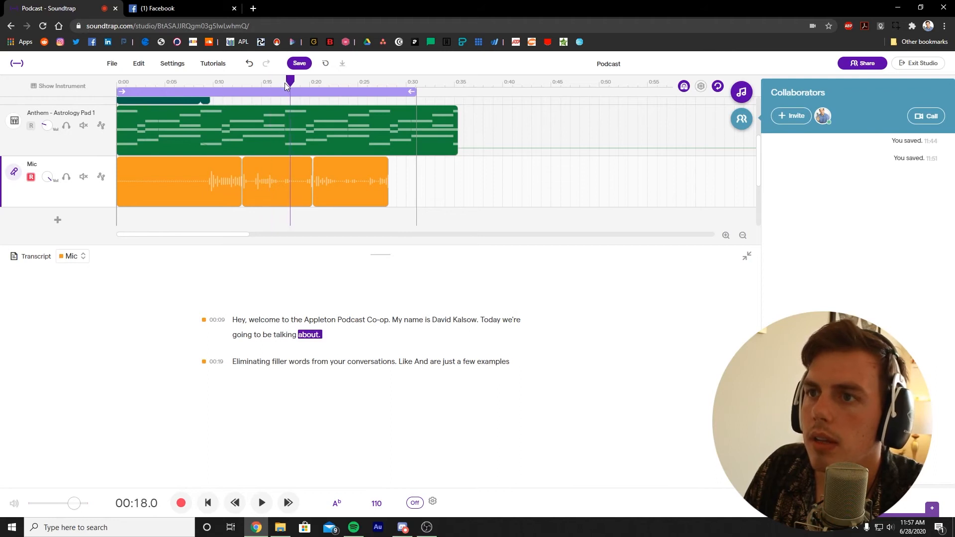
pyautogui.moveTo(282, 84)
pyautogui.mouseDown()
pyautogui.moveTo(297, 83)
pyautogui.moveTo(284, 84)
pyautogui.mouseUp()
pyautogui.rightClick(278, 175)
pyautogui.click(466, 174)
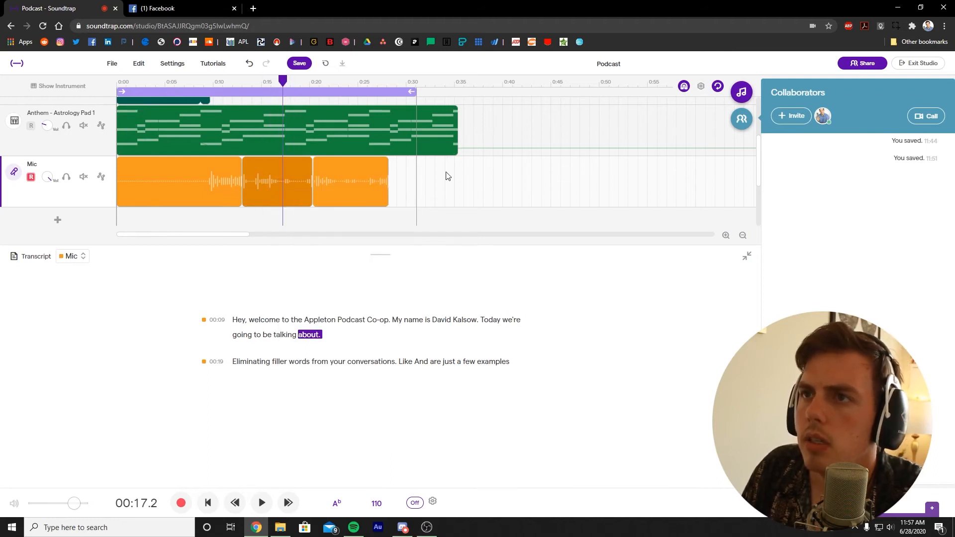
pyautogui.hotkey('ctrl', 'e')
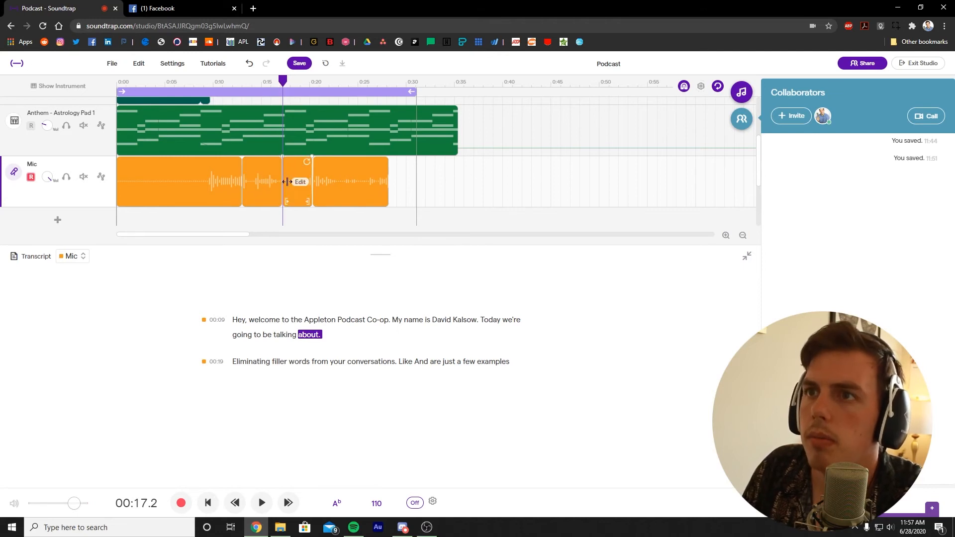
pyautogui.moveTo(285, 183); pyautogui.dragTo(296, 188)
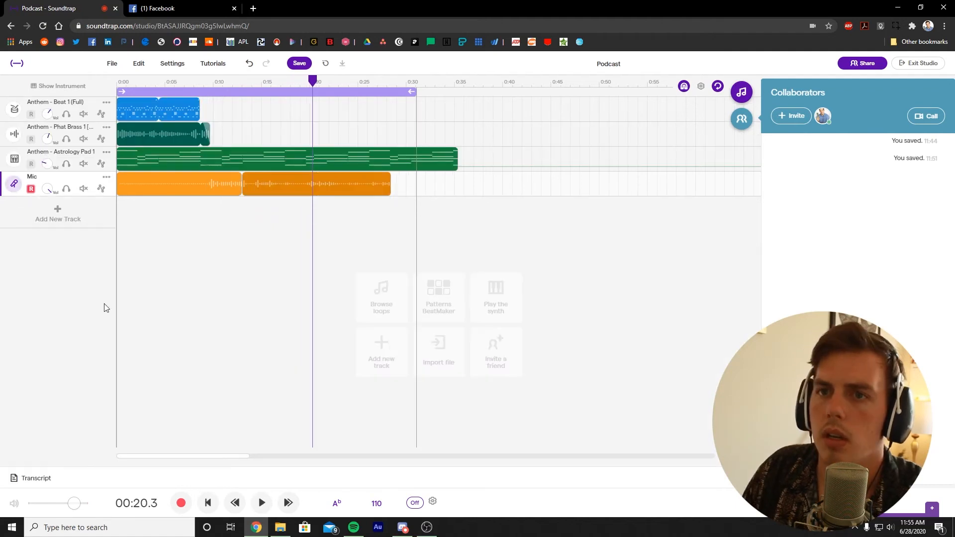
# Delete the stray word "ING" from the second transcript paragraph and play back the edited recording from 00:11.4
pyautogui.click(102, 480)
pyautogui.click(280, 362)
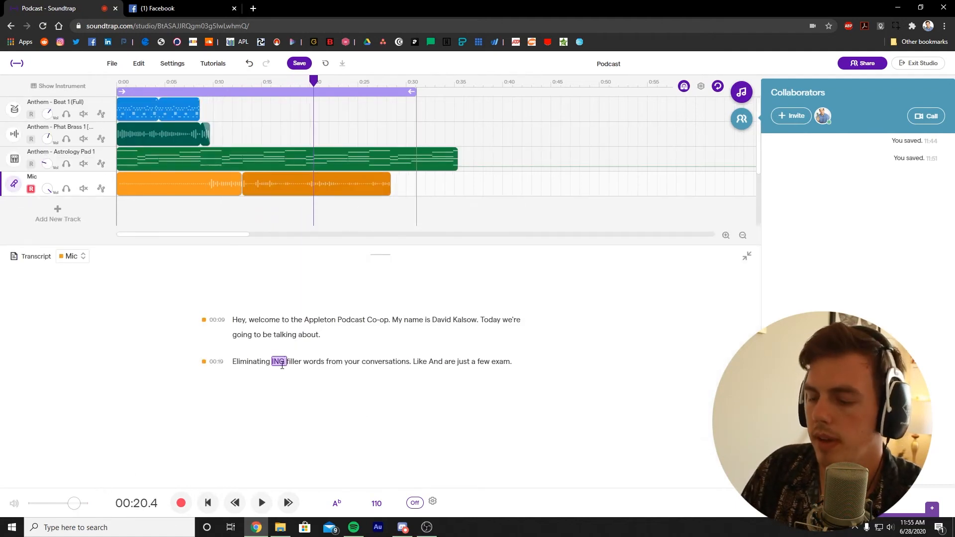
pyautogui.press('Delete')
pyautogui.press('space')
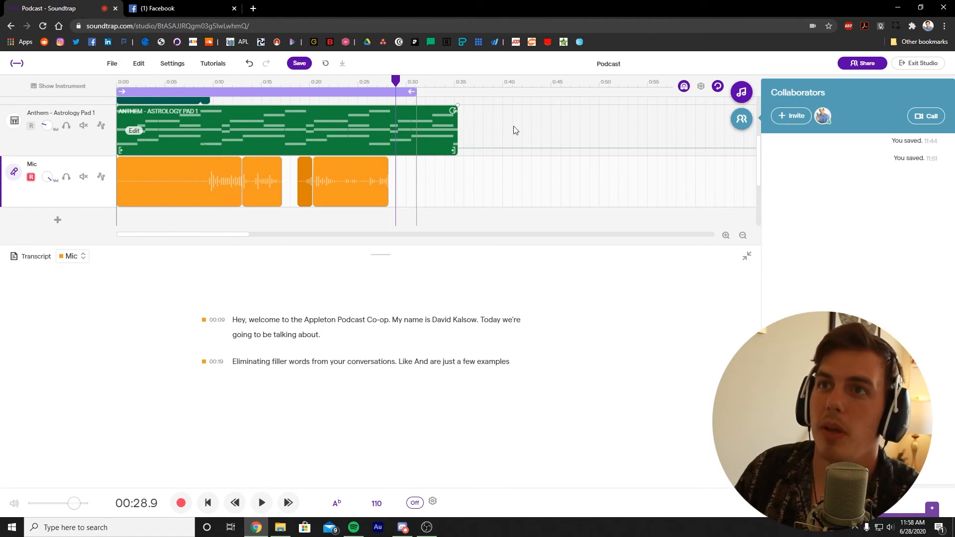
pyautogui.click(234, 80)
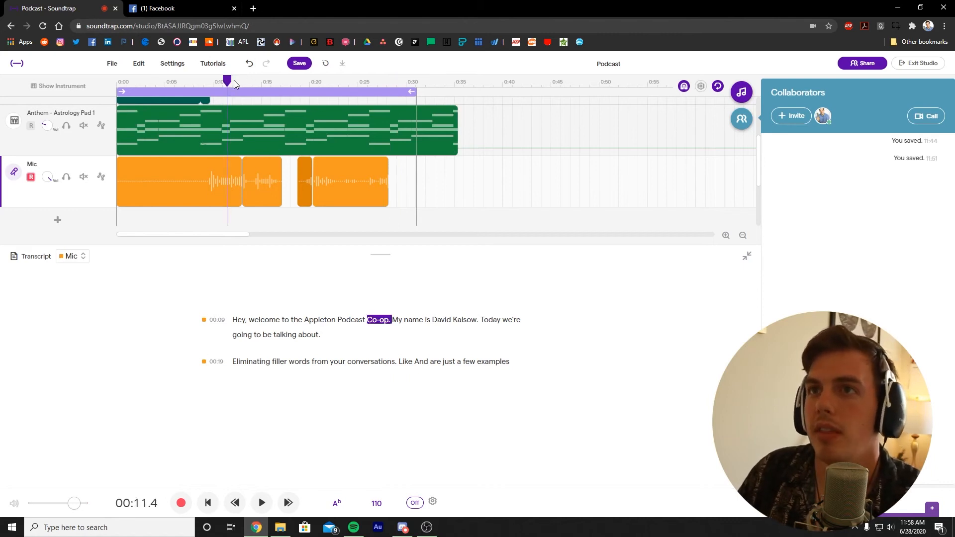
pyautogui.press('space')
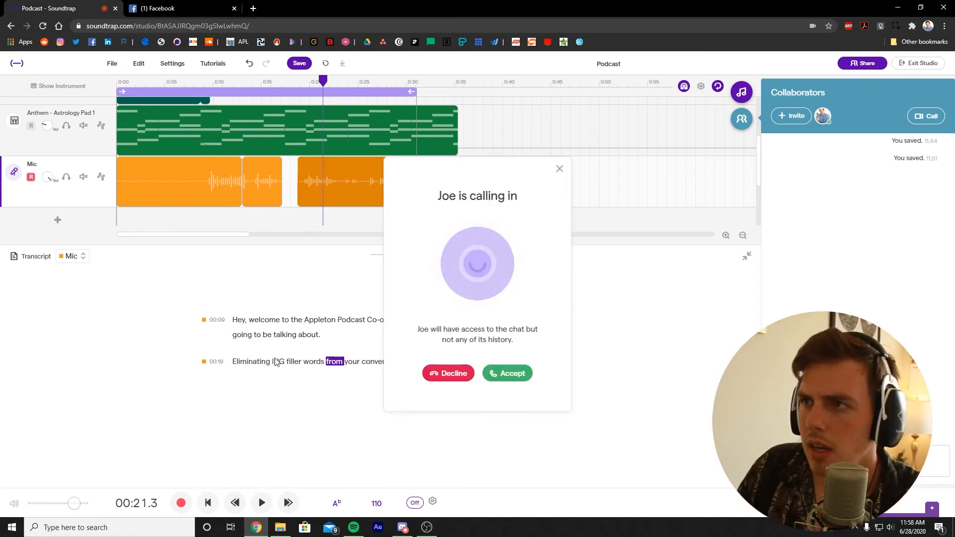
# Accept the guest's incoming call and set up separate voice tracks for the Mic and the guest
pyautogui.click(501, 373)
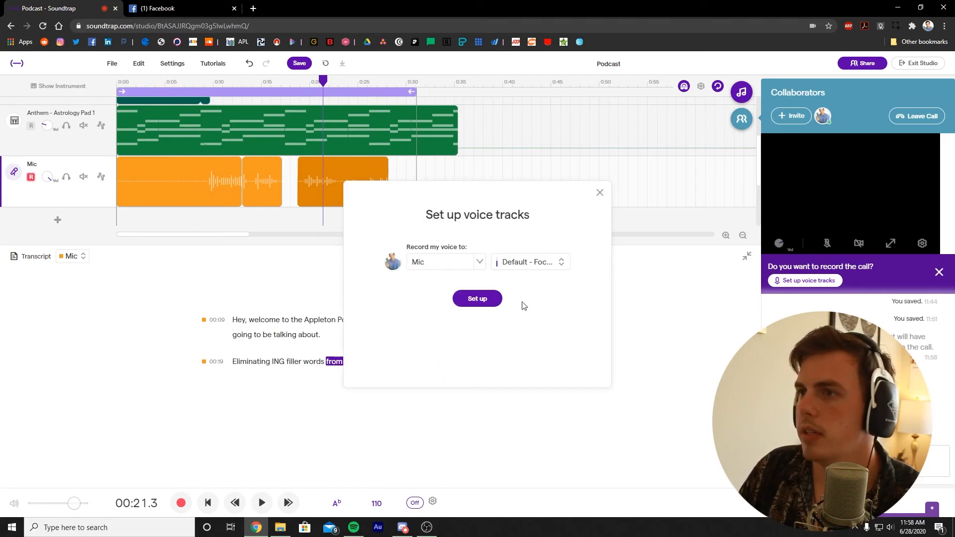
pyautogui.click(530, 262)
pyautogui.click(480, 326)
pyautogui.click(480, 323)
pyautogui.click(492, 356)
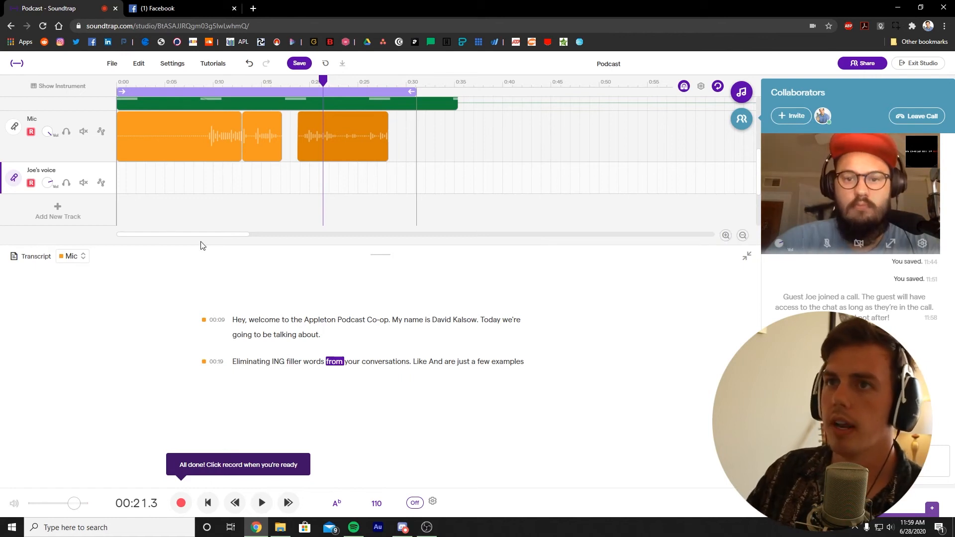
# Look over the project's tracks, enlarge the guest's call video, and return it to its small size
pyautogui.scroll(4, 272, 205)
pyautogui.scroll(-1, 272, 204)
pyautogui.scroll(1, 272, 205)
pyautogui.scroll(-1, 272, 205)
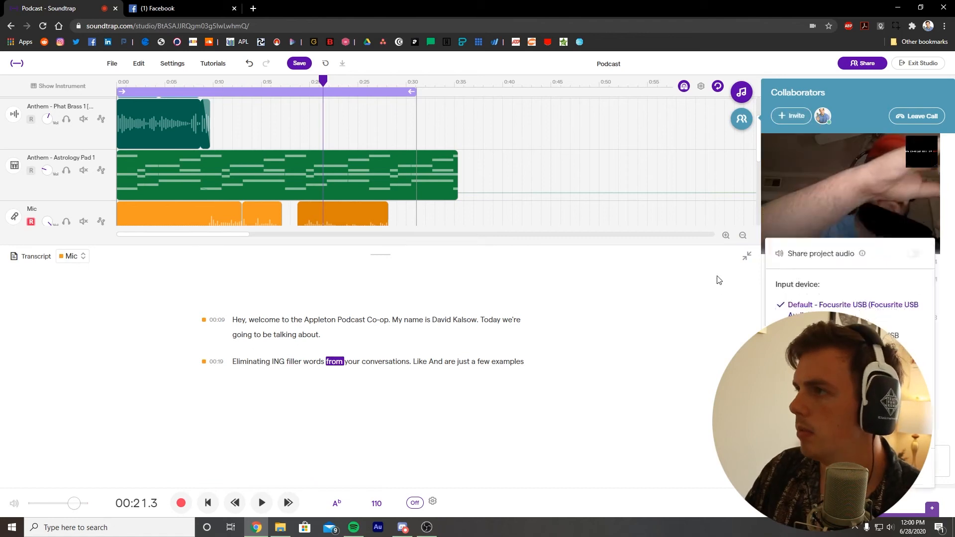
pyautogui.click(896, 246)
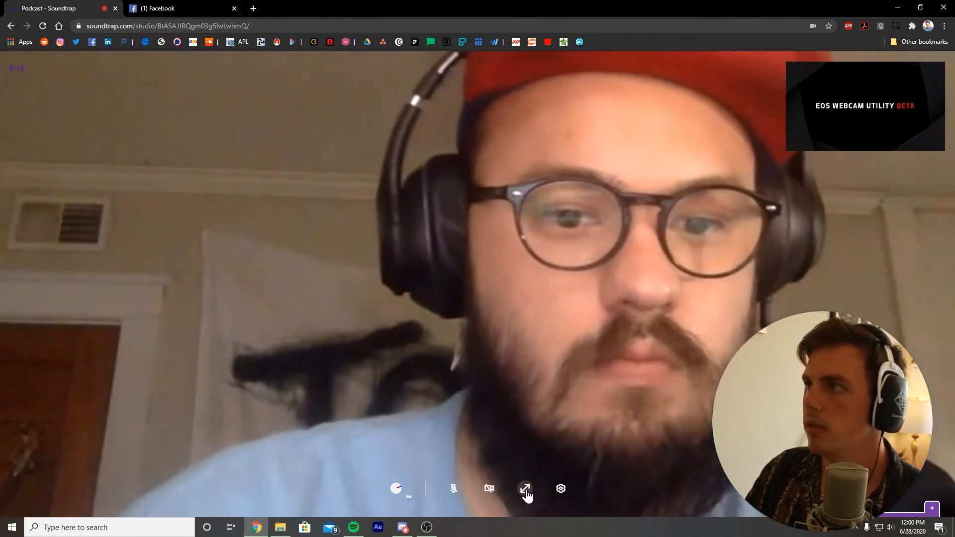
pyautogui.click(524, 488)
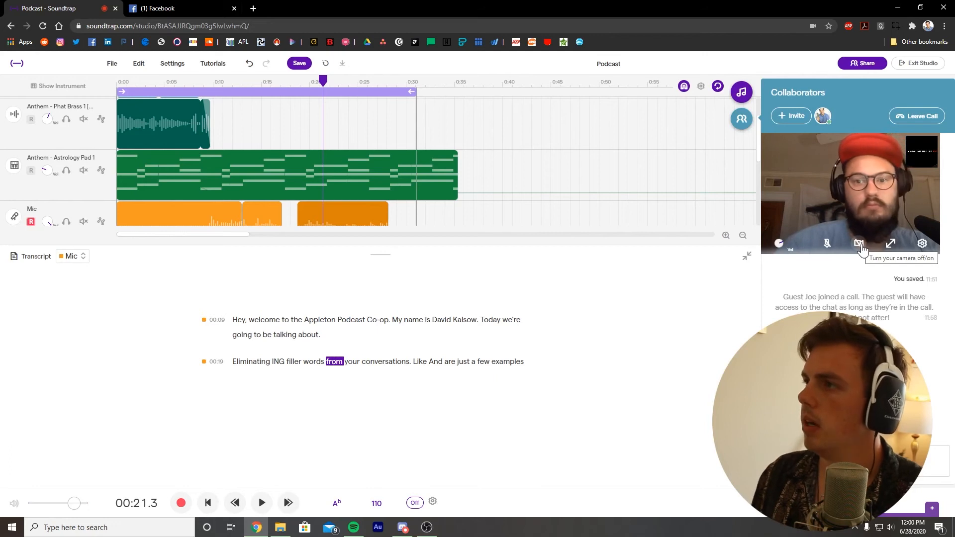
# Turn off the camera in the guest call, and mute and unmute the microphone
pyautogui.click(859, 243)
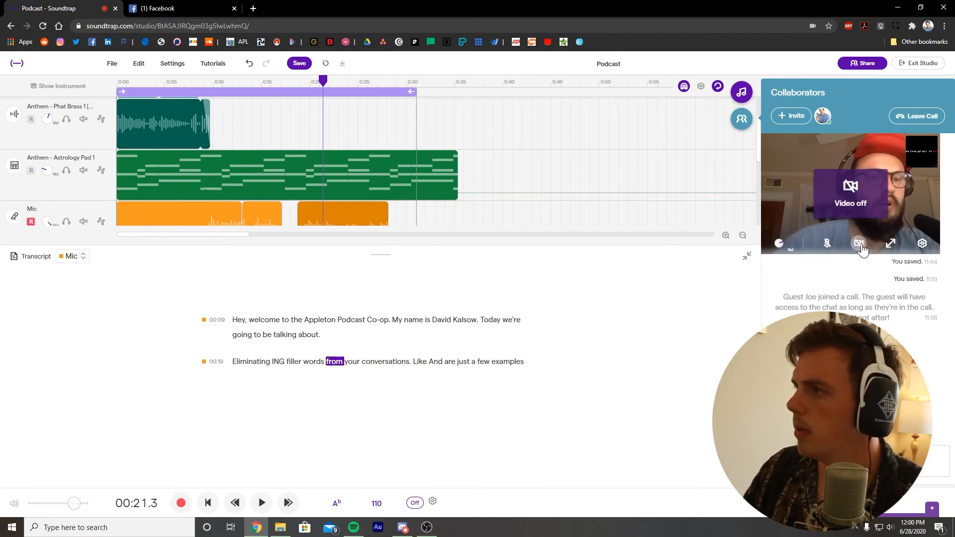
pyautogui.click(829, 245)
pyautogui.click(828, 245)
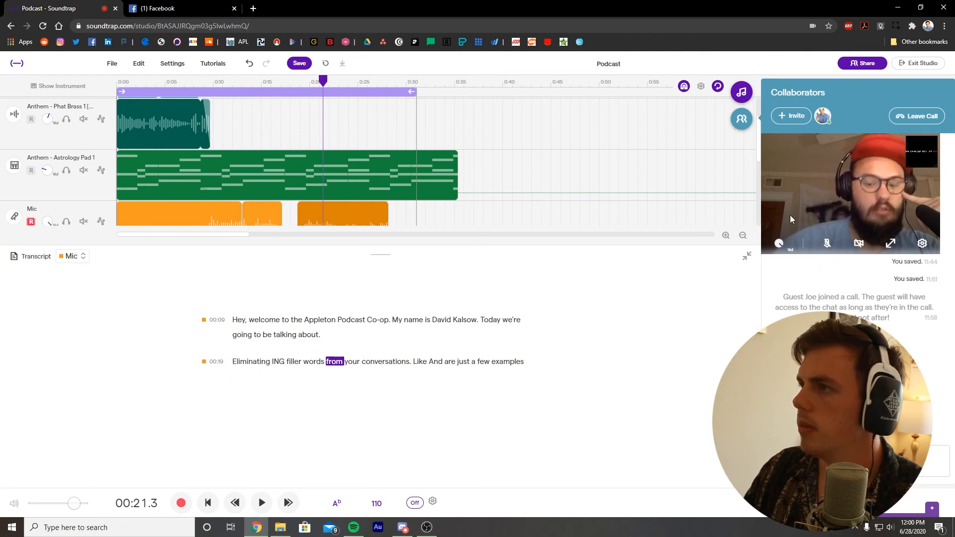
# Copy the project's share link from the collaborator invitation and close the invitation
pyautogui.scroll(-4, 189, 199)
pyautogui.click(791, 116)
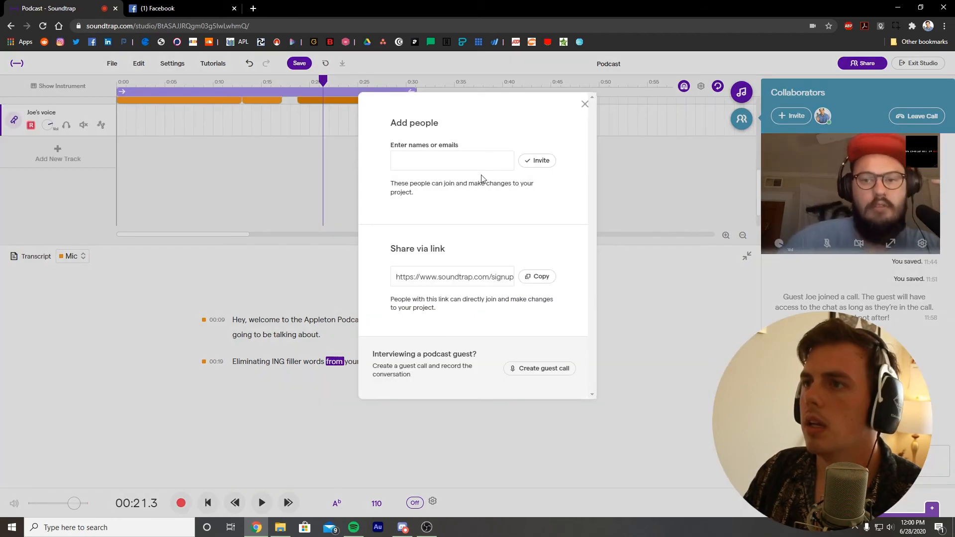
pyautogui.click(540, 281)
pyautogui.click(818, 100)
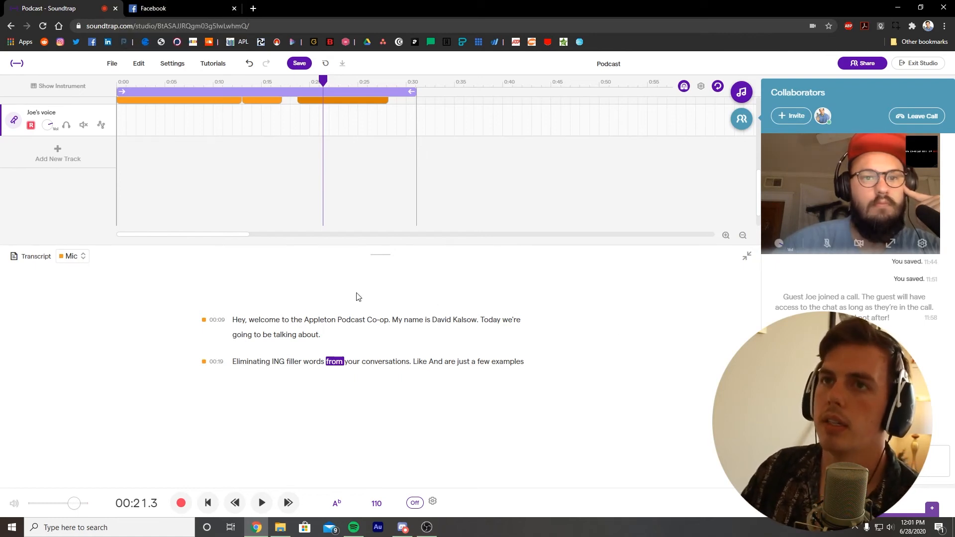
# Collapse the transcript editor and delete all the clips on the Mic track
pyautogui.scroll(3, 253, 179)
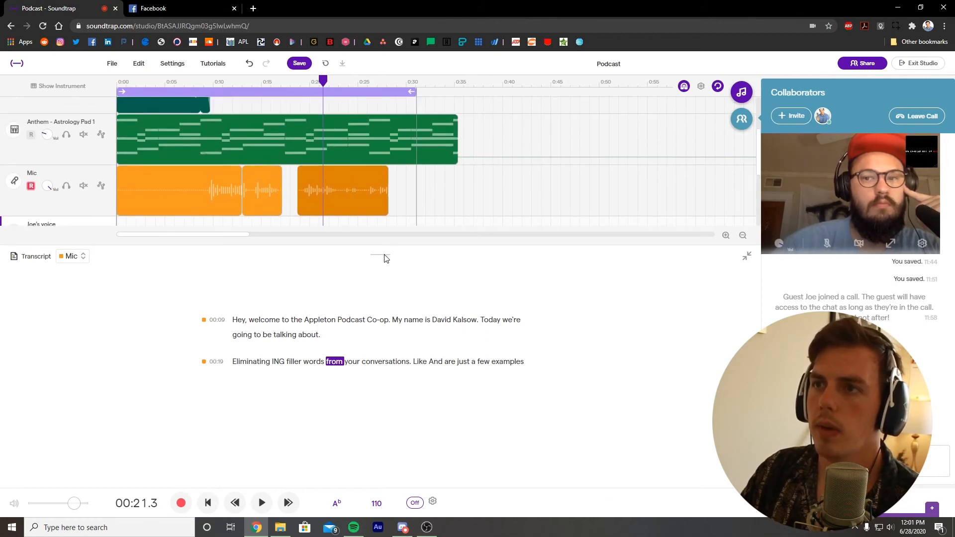
pyautogui.click(29, 261)
pyautogui.click(169, 295)
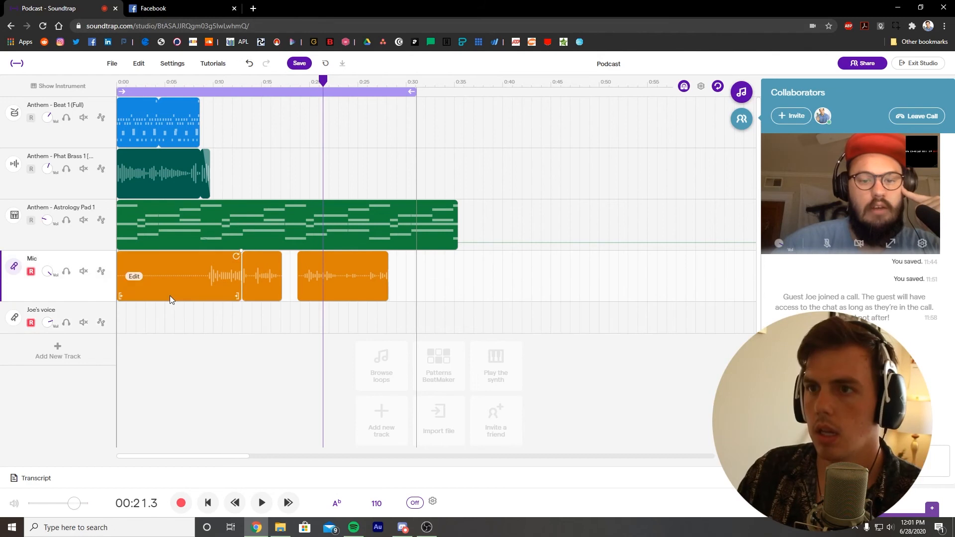
pyautogui.press('Delete')
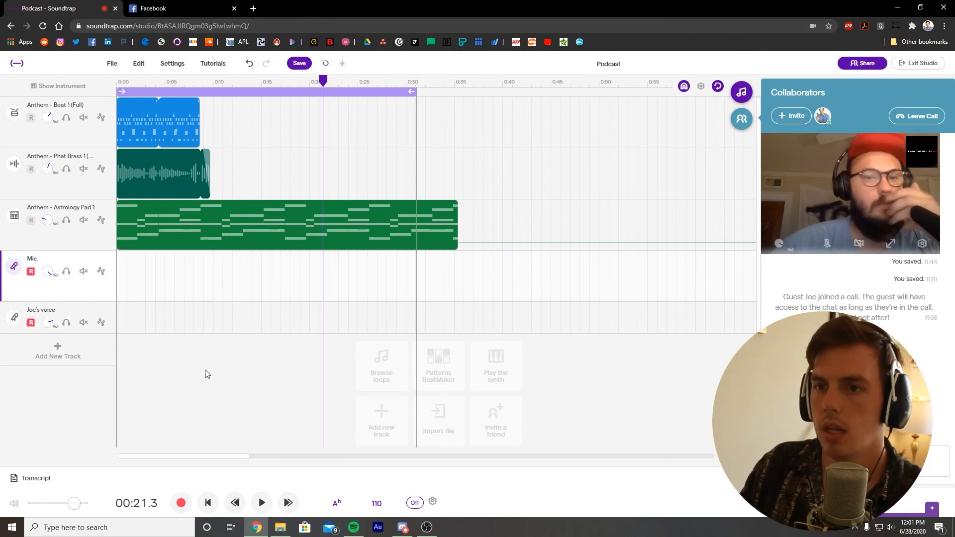
# Record a take from the start of the project onto the Mic track and the guest's voice track
pyautogui.click(142, 280)
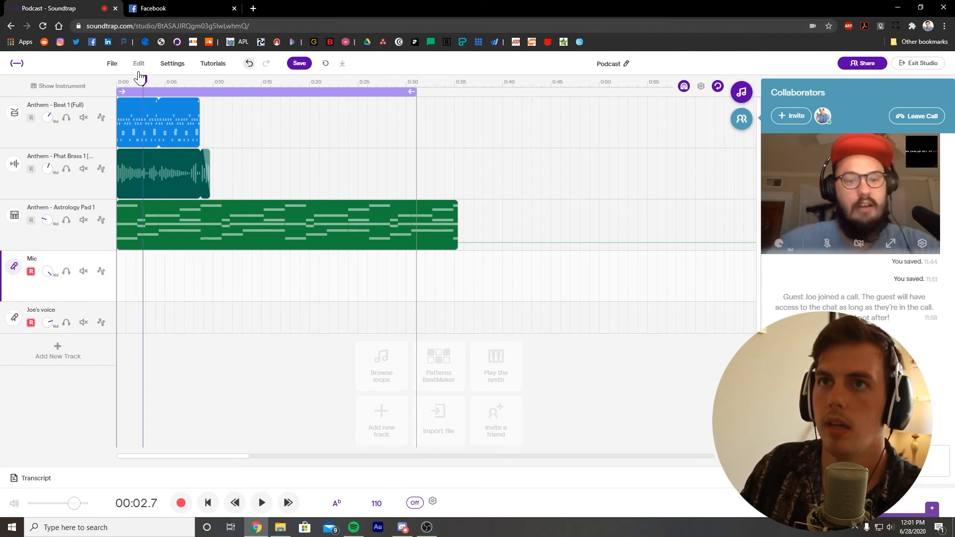
pyautogui.click(122, 82)
pyautogui.click(182, 503)
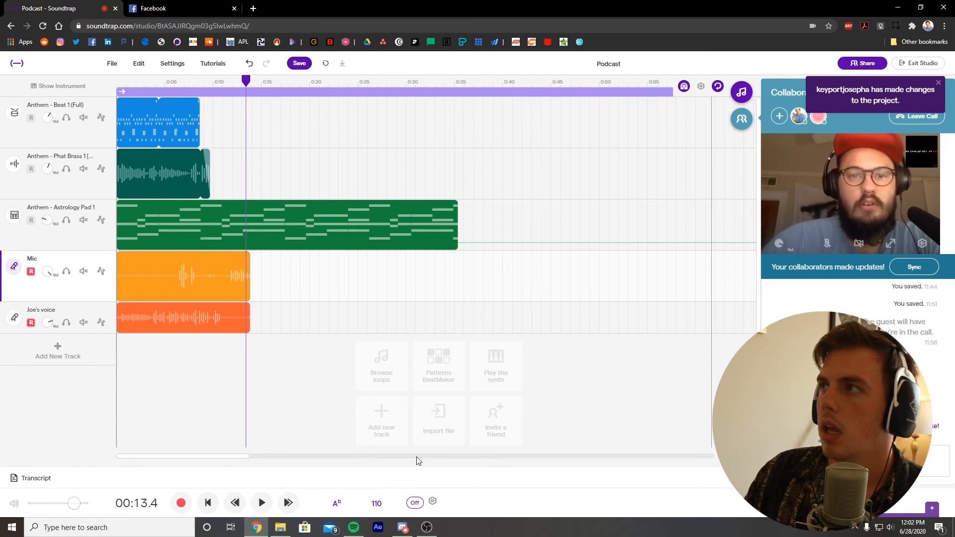
pyautogui.click(296, 289)
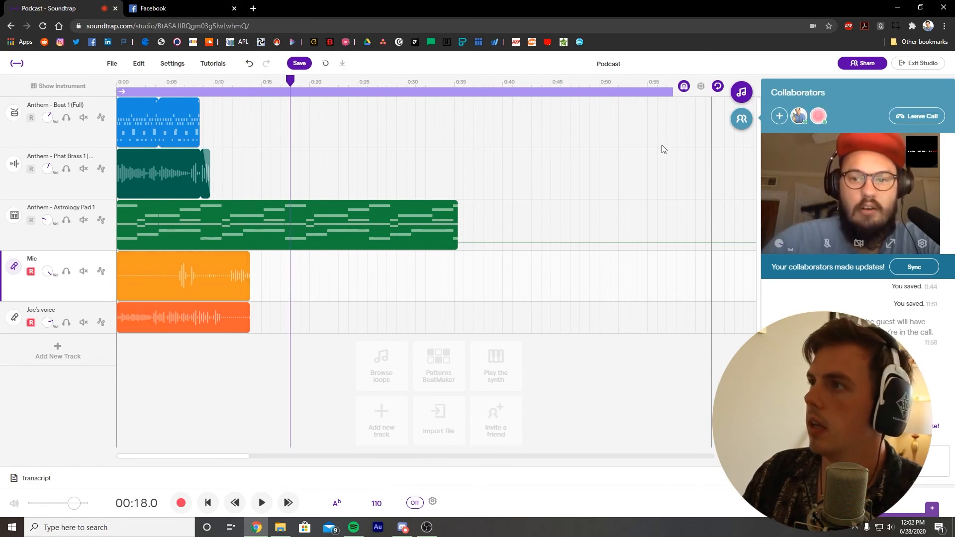
pyautogui.click(741, 119)
pyautogui.click(926, 122)
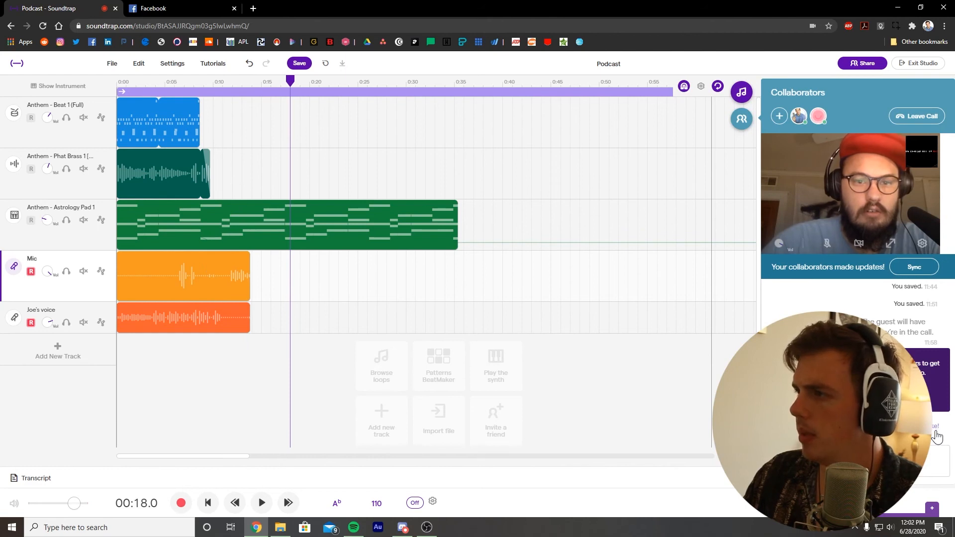
# Delete the recorded clips on the Mic and guest voice tracks and record a new take from the project's start
pyautogui.moveTo(286, 83); pyautogui.dragTo(94, 97)
pyautogui.moveTo(198, 254); pyautogui.dragTo(392, 249)
pyautogui.moveTo(185, 314)
pyautogui.mouseDown()
pyautogui.moveTo(358, 313)
pyautogui.moveTo(184, 323)
pyautogui.mouseUp()
pyautogui.moveTo(311, 286); pyautogui.dragTo(121, 286)
pyautogui.moveTo(177, 320); pyautogui.dragTo(145, 309)
pyautogui.moveTo(173, 273); pyautogui.dragTo(168, 273)
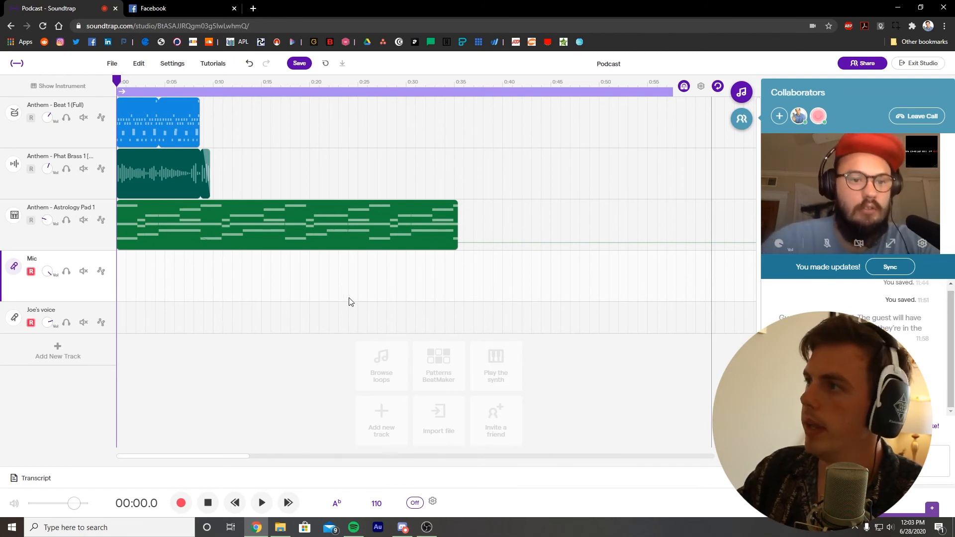
pyautogui.click(180, 503)
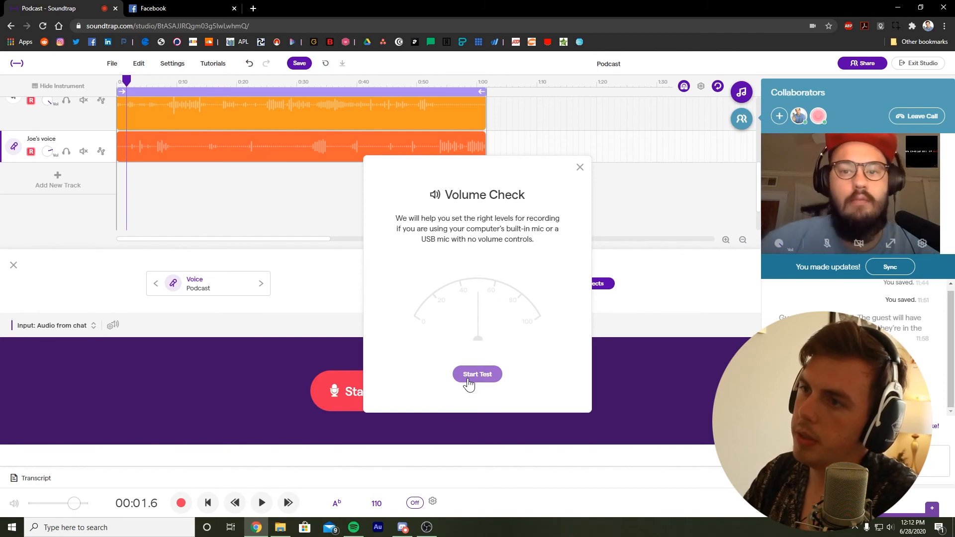
# Run the volume check for the guest's voice track and finish it
pyautogui.click(469, 383)
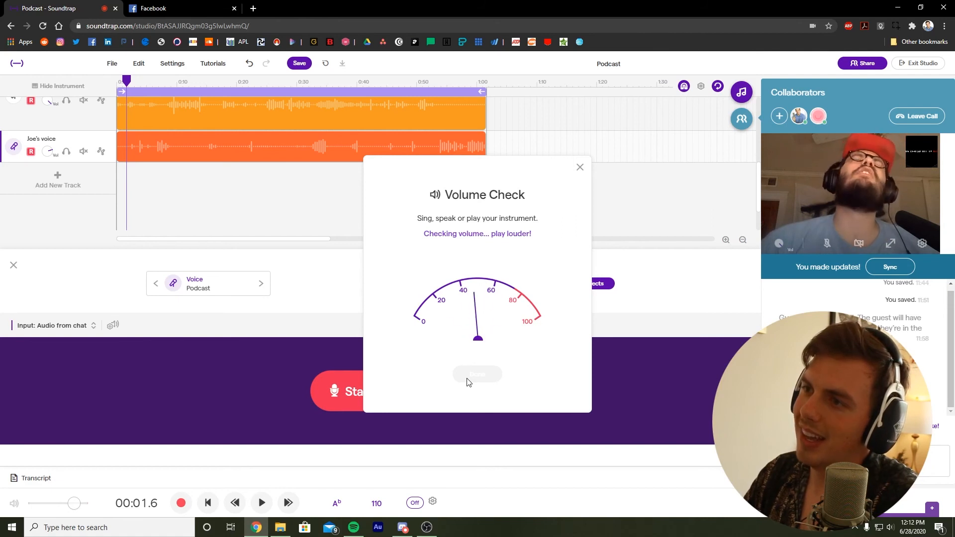
pyautogui.click(469, 383)
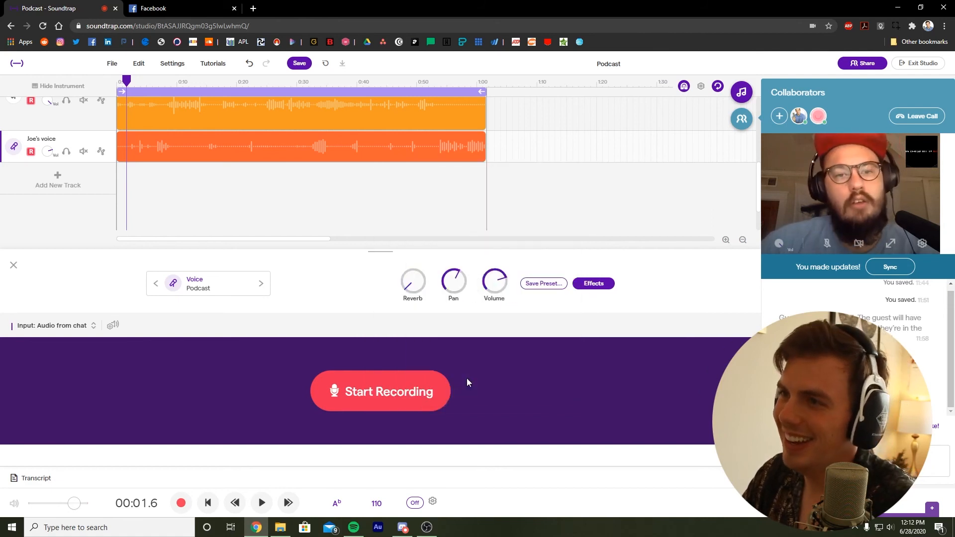